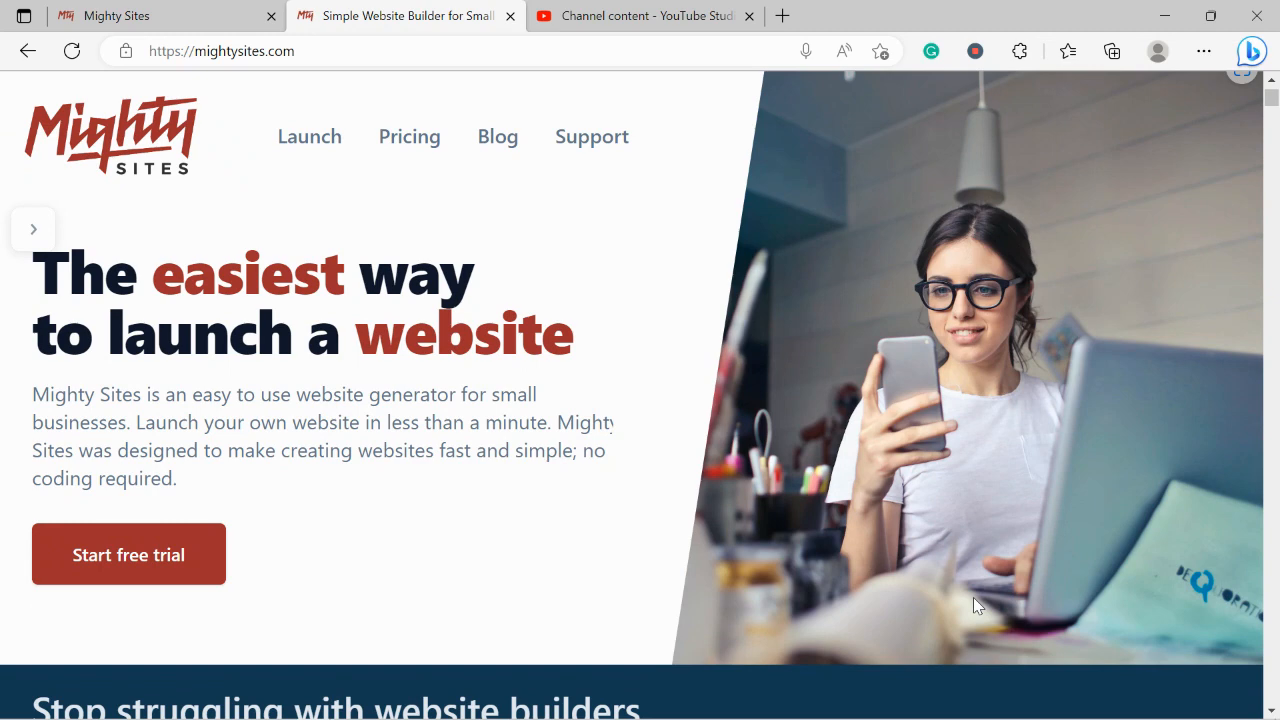
# Scroll down through the mightysites.com homepage to look over its features
pyautogui.scroll(-3, 975, 603)
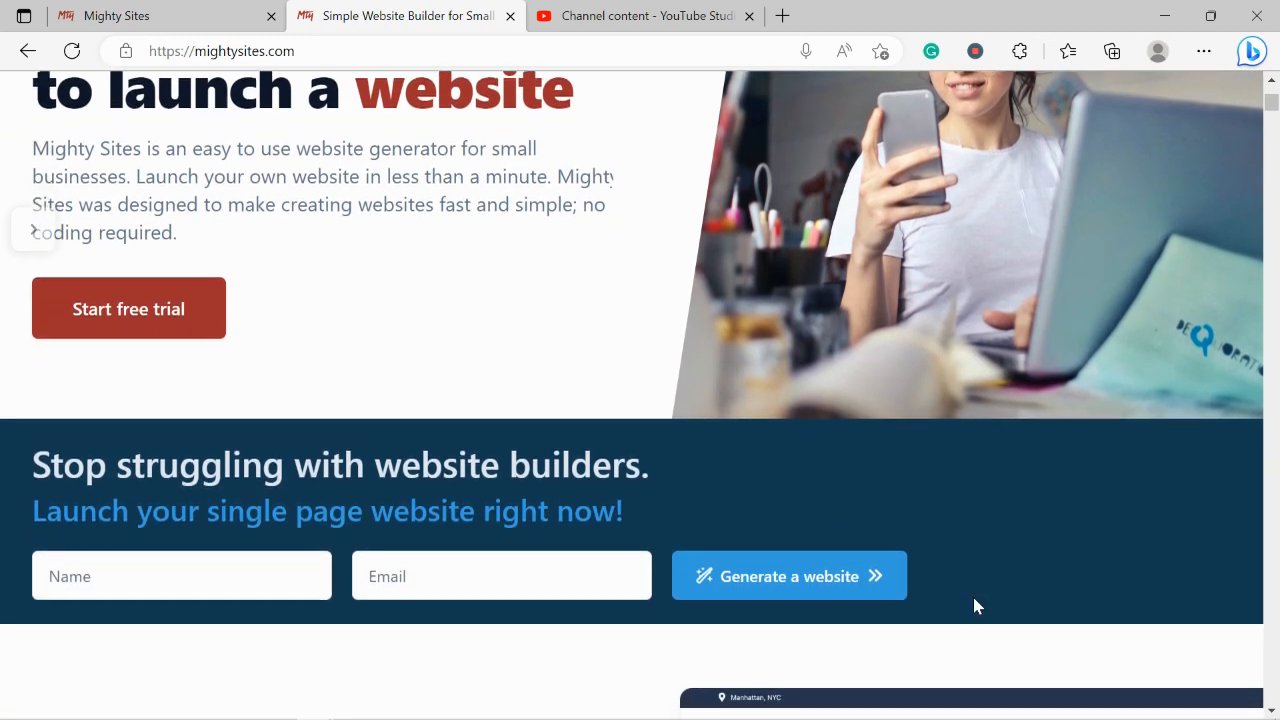
pyautogui.scroll(-1, 976, 606)
pyautogui.scroll(-4, 975, 599)
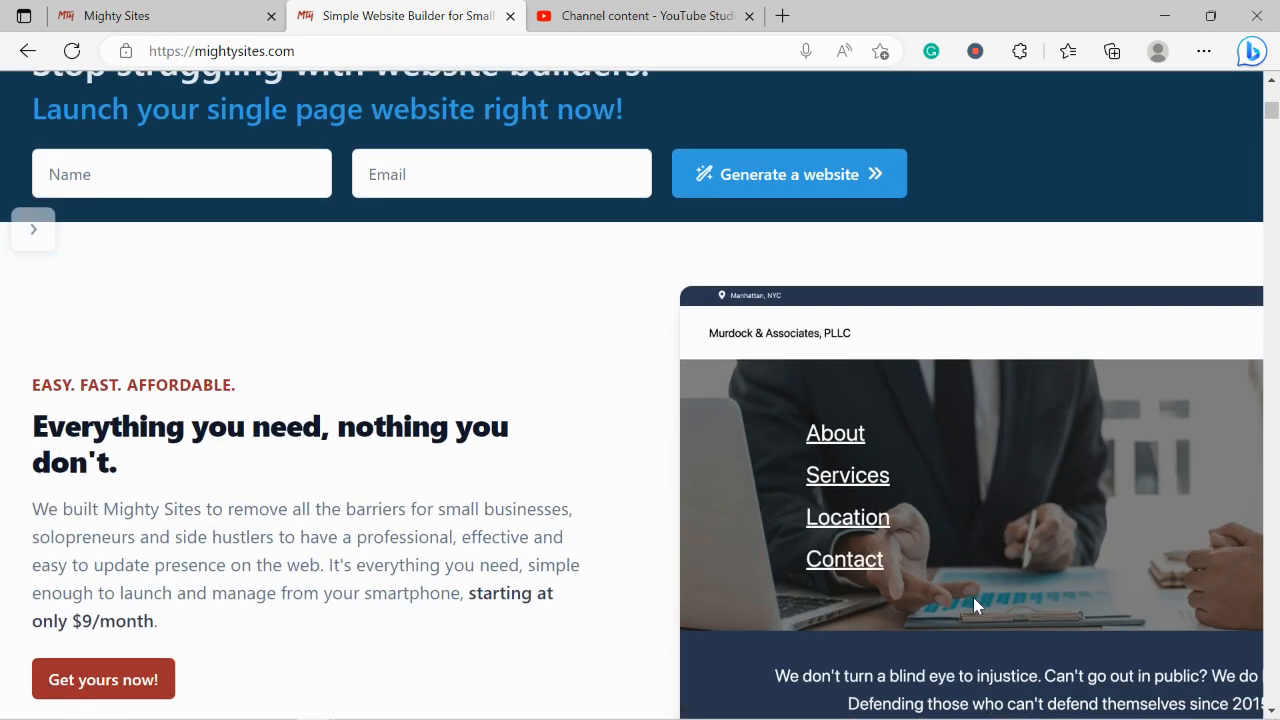
pyautogui.scroll(-2, 973, 597)
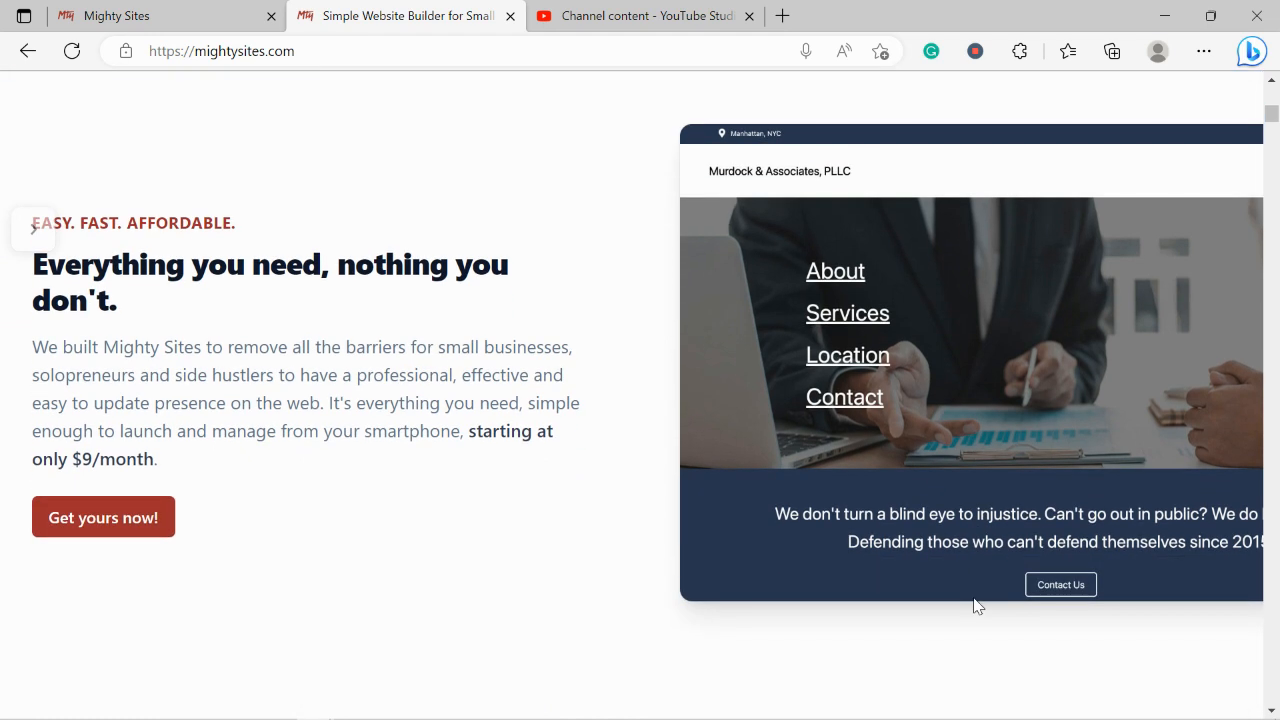
pyautogui.scroll(-1, 977, 606)
pyautogui.scroll(-4, 977, 606)
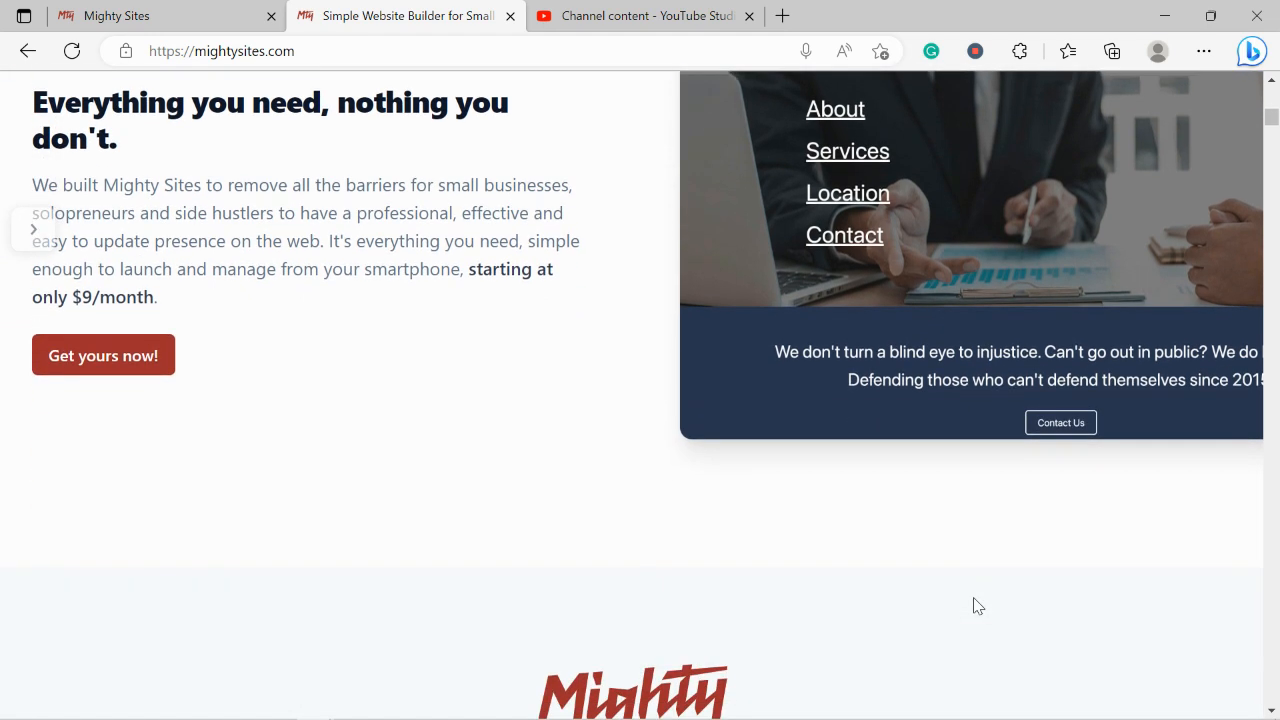
pyautogui.scroll(-1, 977, 606)
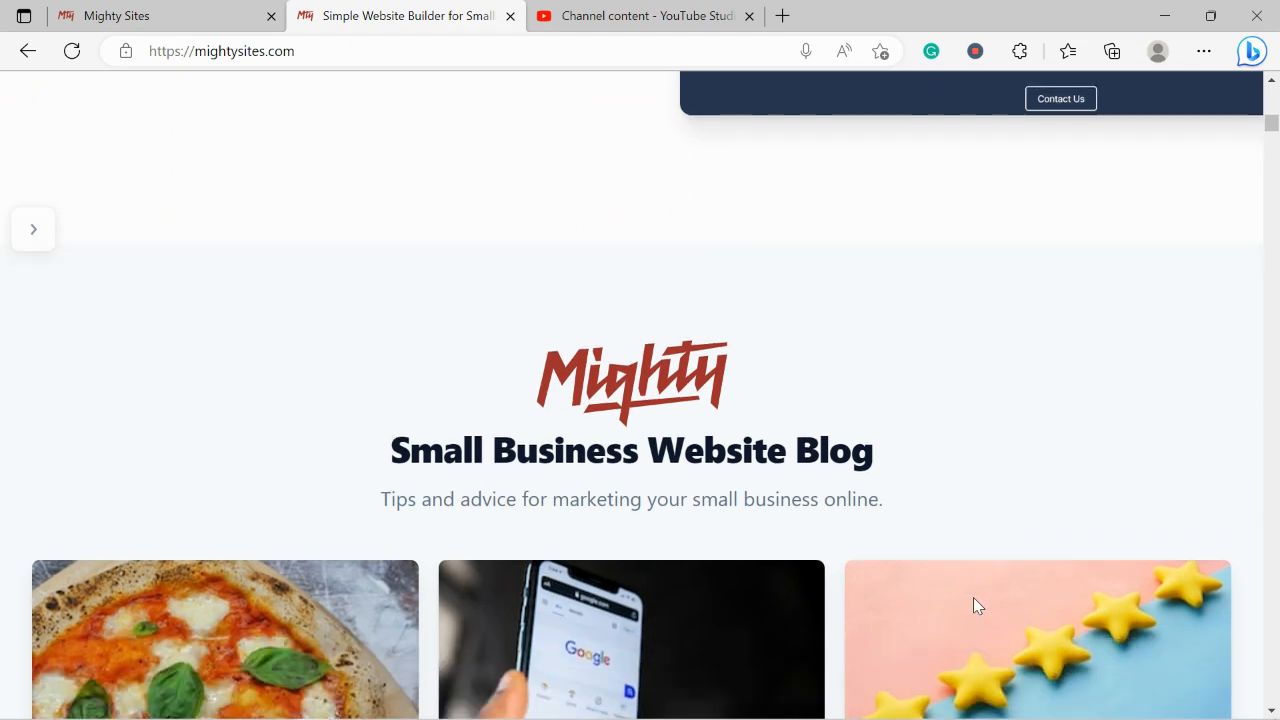
pyautogui.scroll(-6, 973, 598)
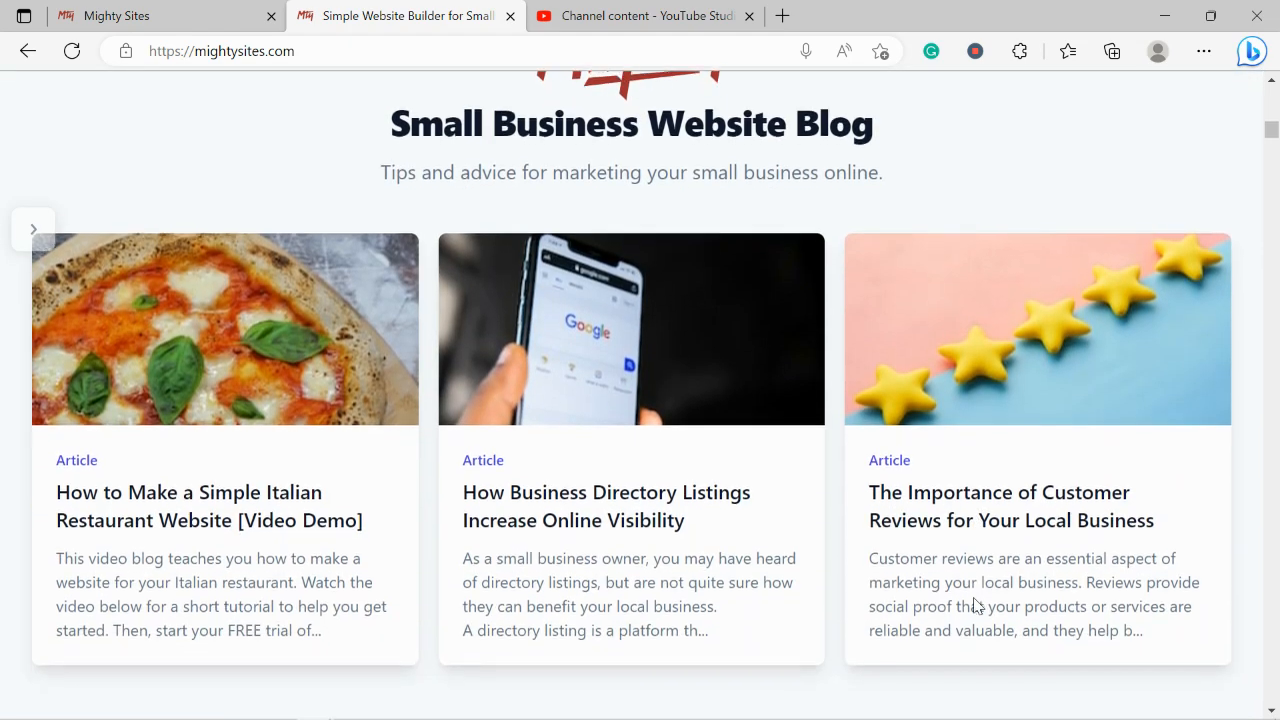
pyautogui.scroll(-5, 977, 606)
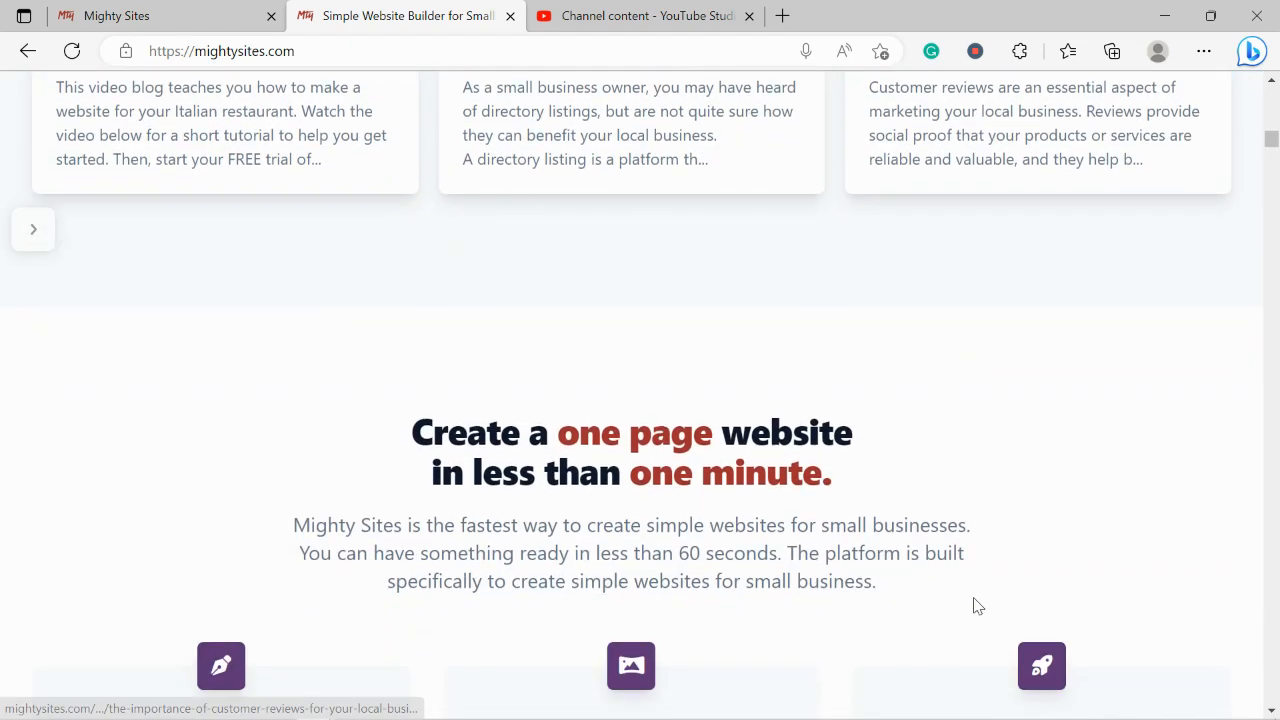
# Highlight the one-page website and Instant templates headings, then go to the app.mightysites.com/site/create page
pyautogui.moveTo(408, 336); pyautogui.dragTo(855, 398)
pyautogui.click(531, 426)
pyautogui.scroll(-5, 531, 428)
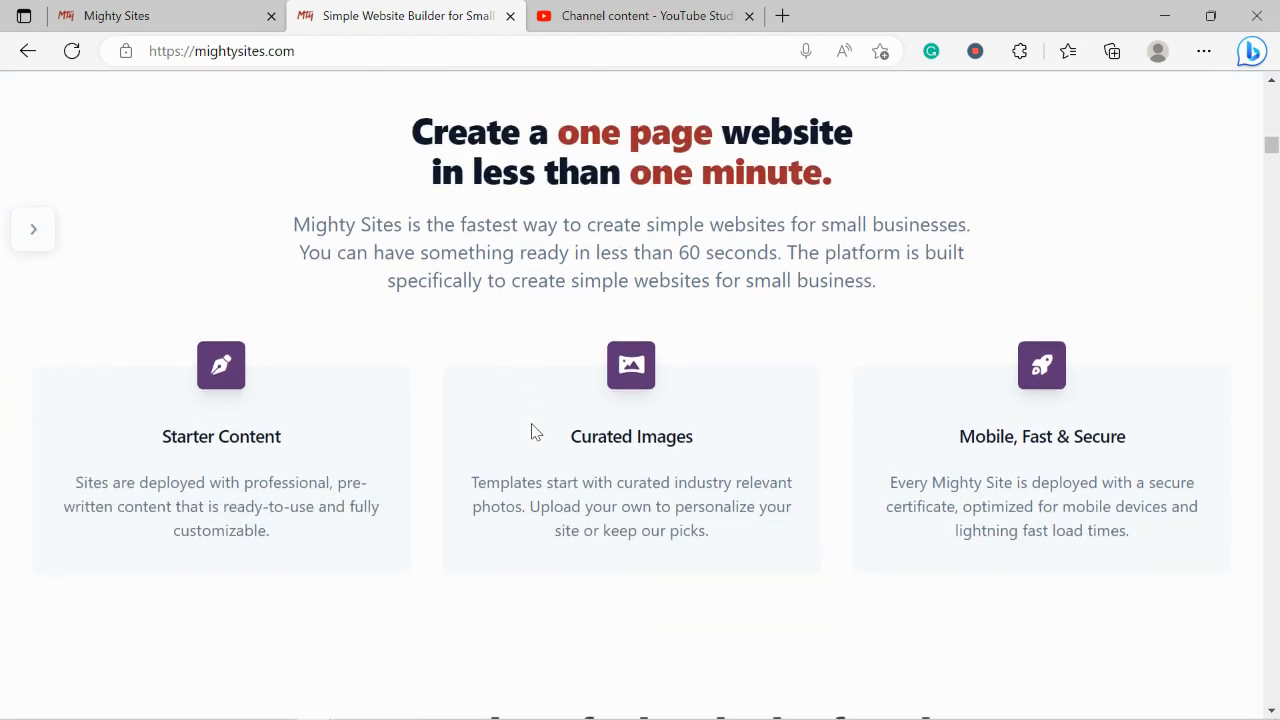
pyautogui.tripleClick(481, 538)
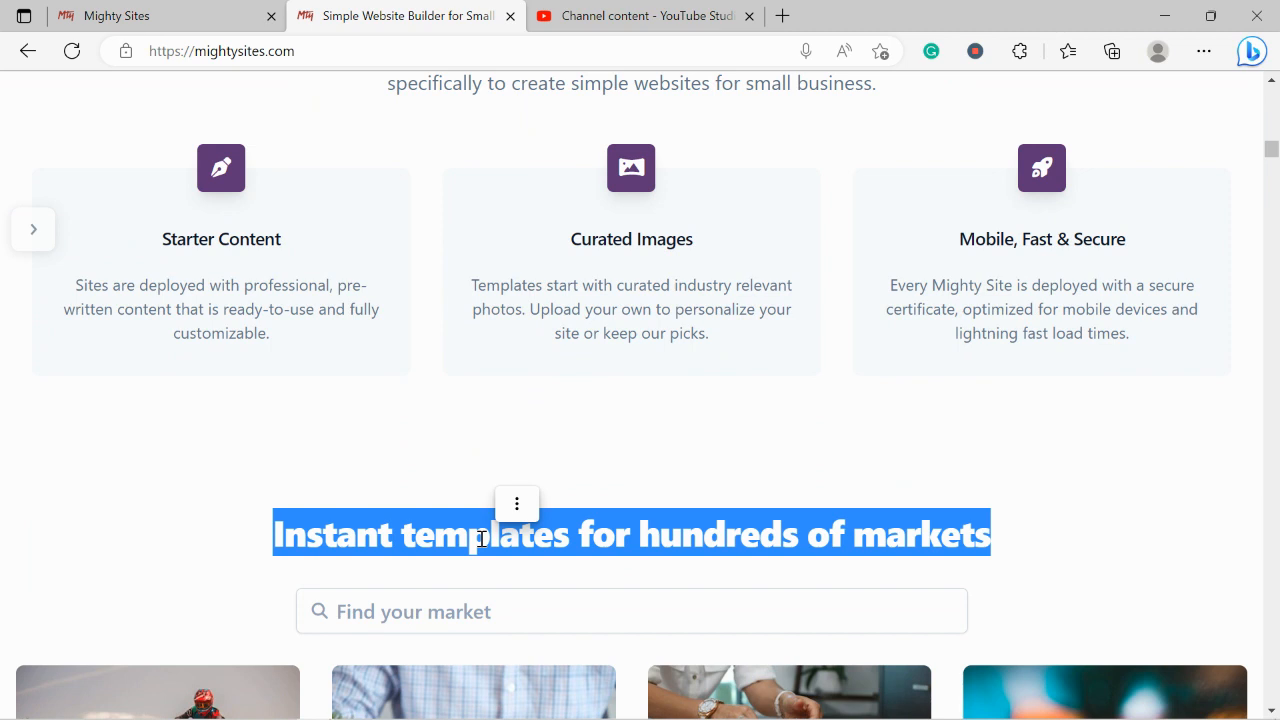
pyautogui.click(226, 9)
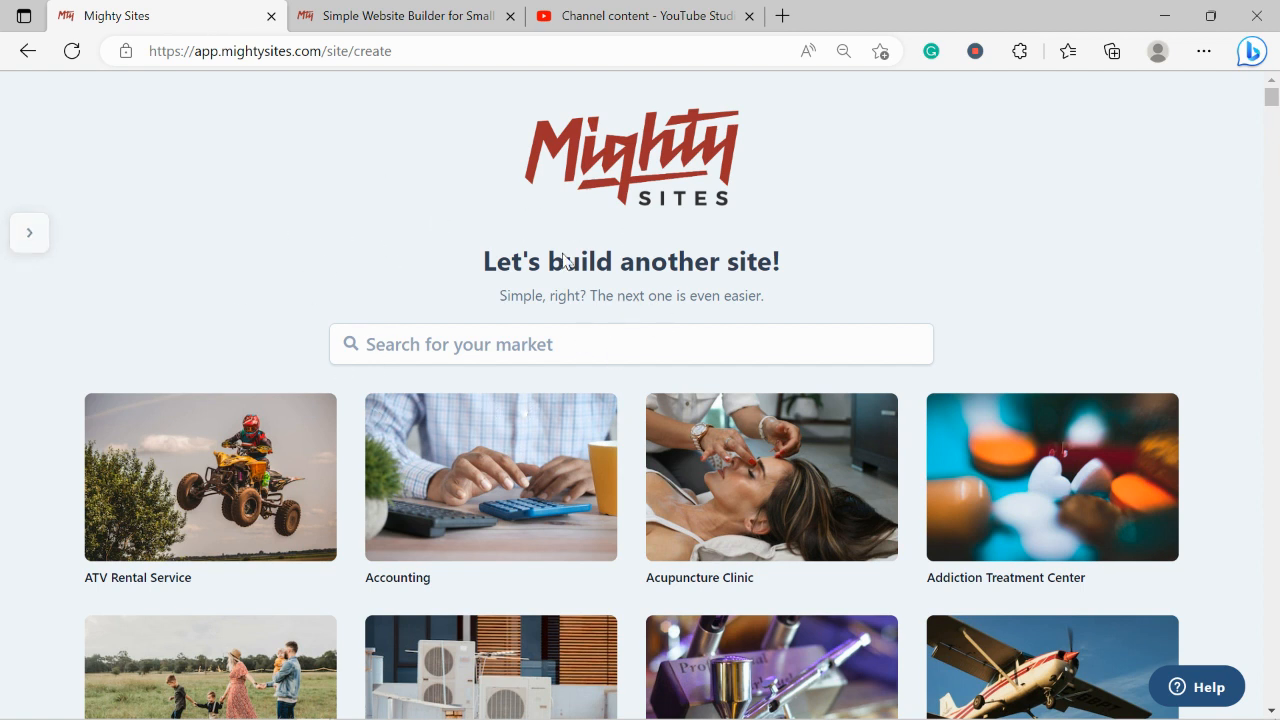
# Browse the market template grid and pick the Asian Grocery Store template
pyautogui.scroll(-3, 356, 224)
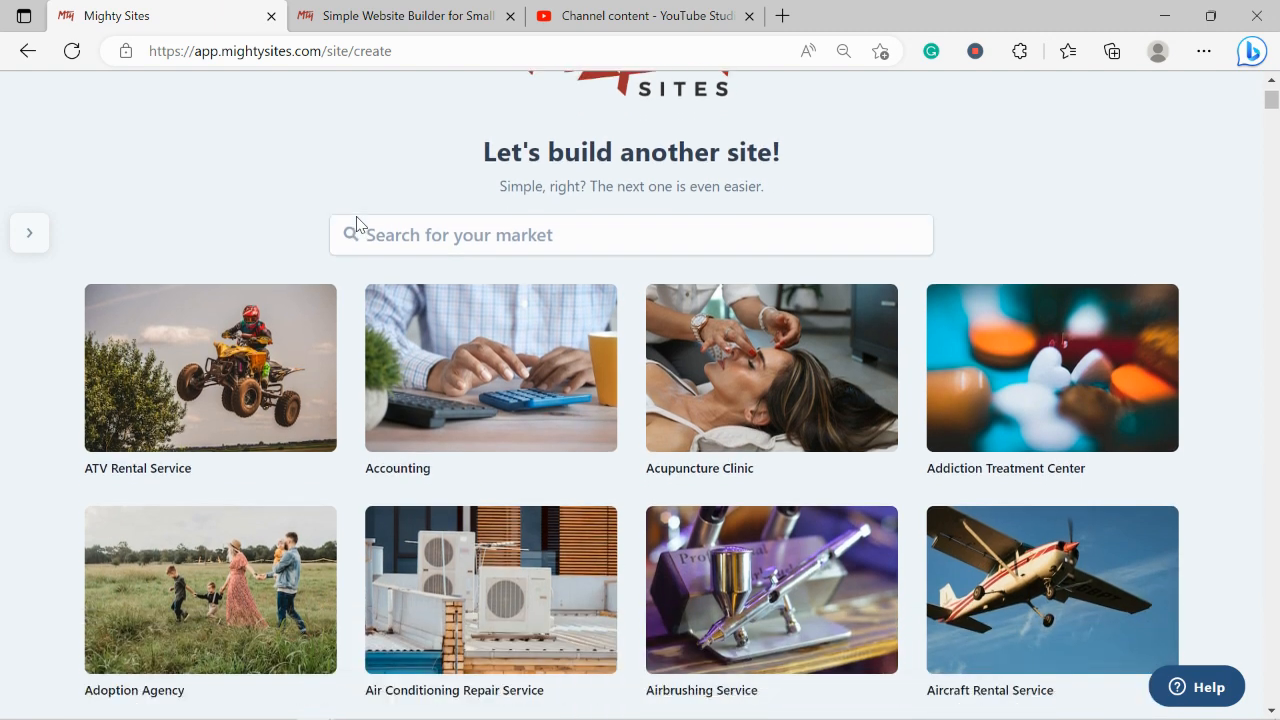
pyautogui.scroll(-3, 356, 224)
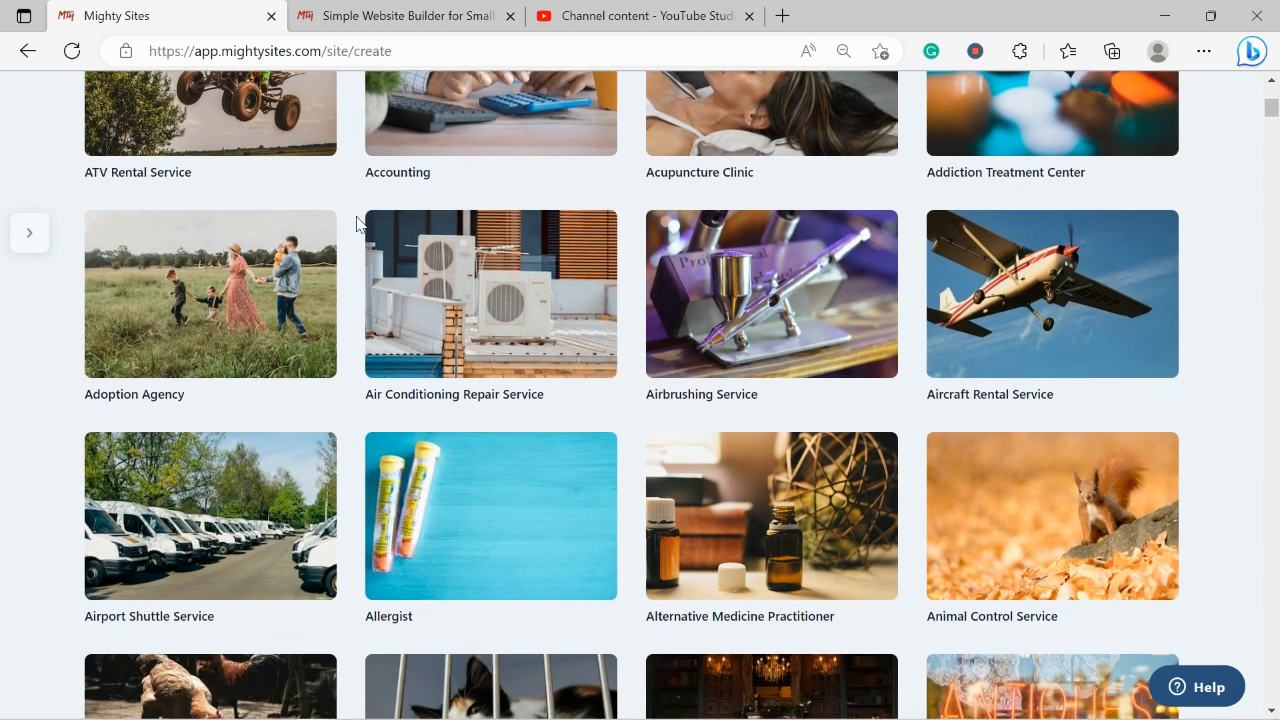
pyautogui.scroll(-4, 356, 224)
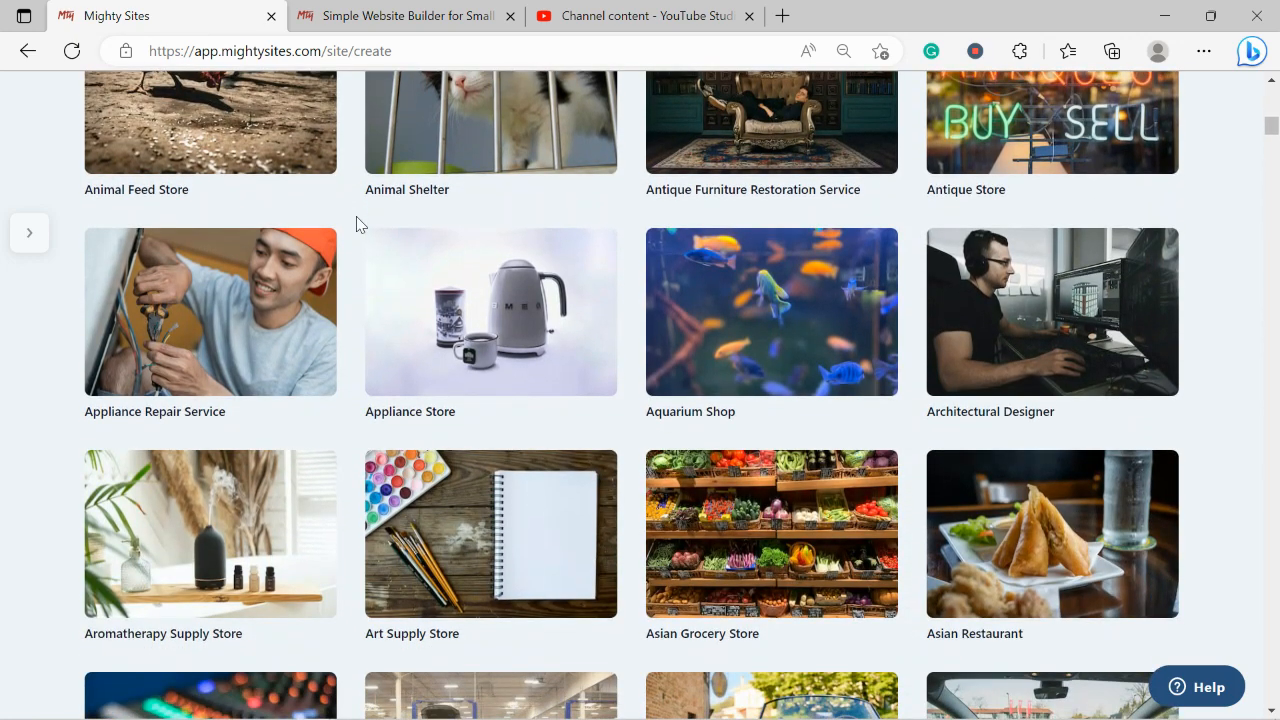
pyautogui.scroll(-1, 356, 224)
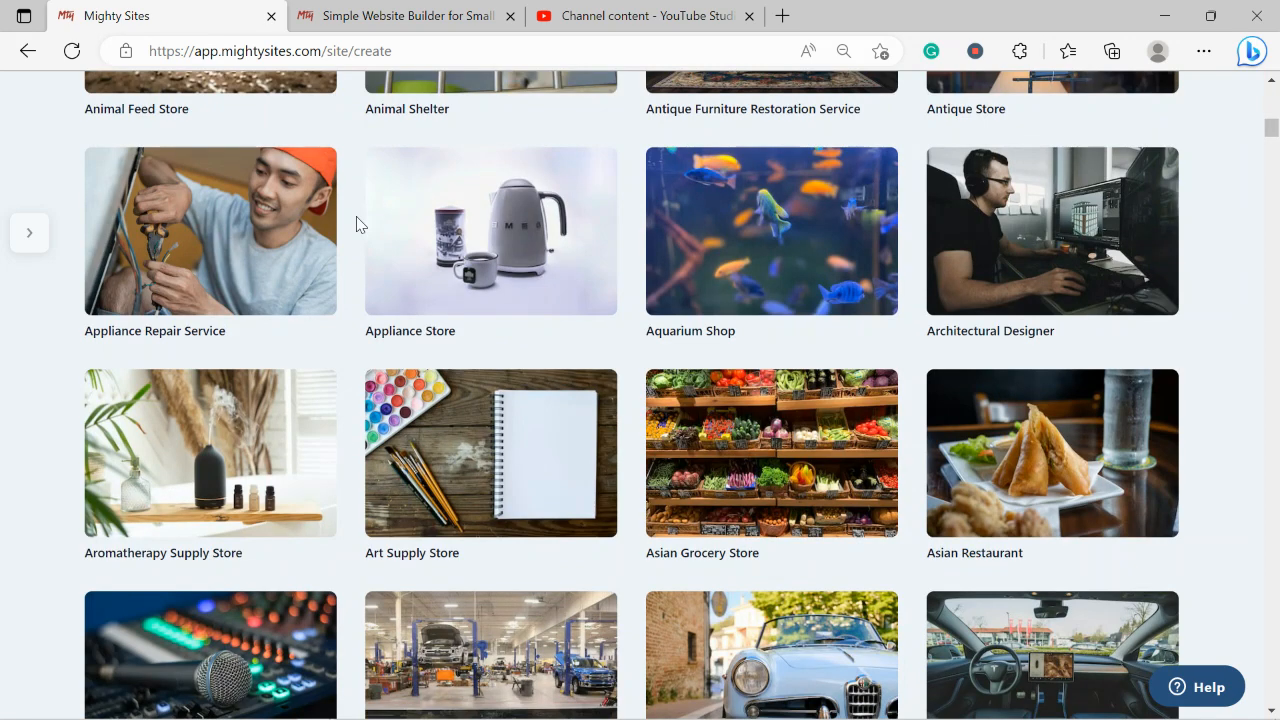
pyautogui.scroll(-2, 356, 224)
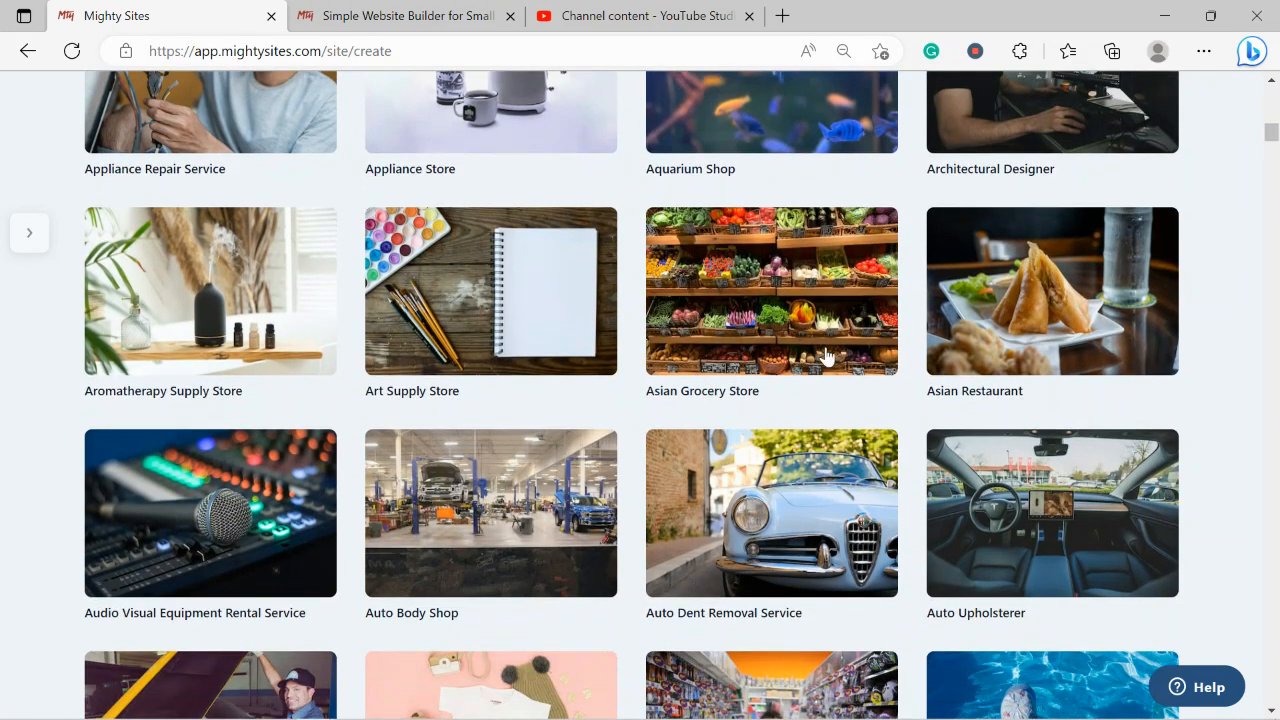
pyautogui.click(795, 370)
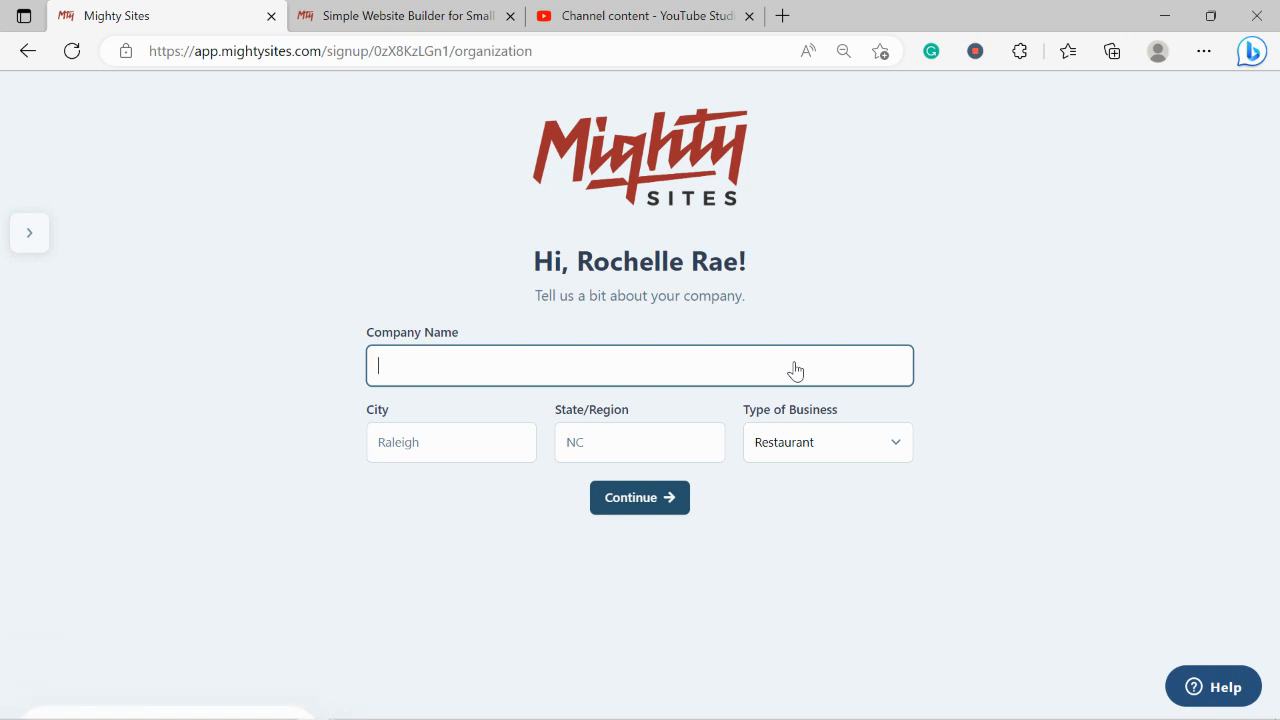
# Enter company Rochelle's Asian Delights, city Denver, state Colorado, business type Retail, and continue
pyautogui.write('Rochelle')
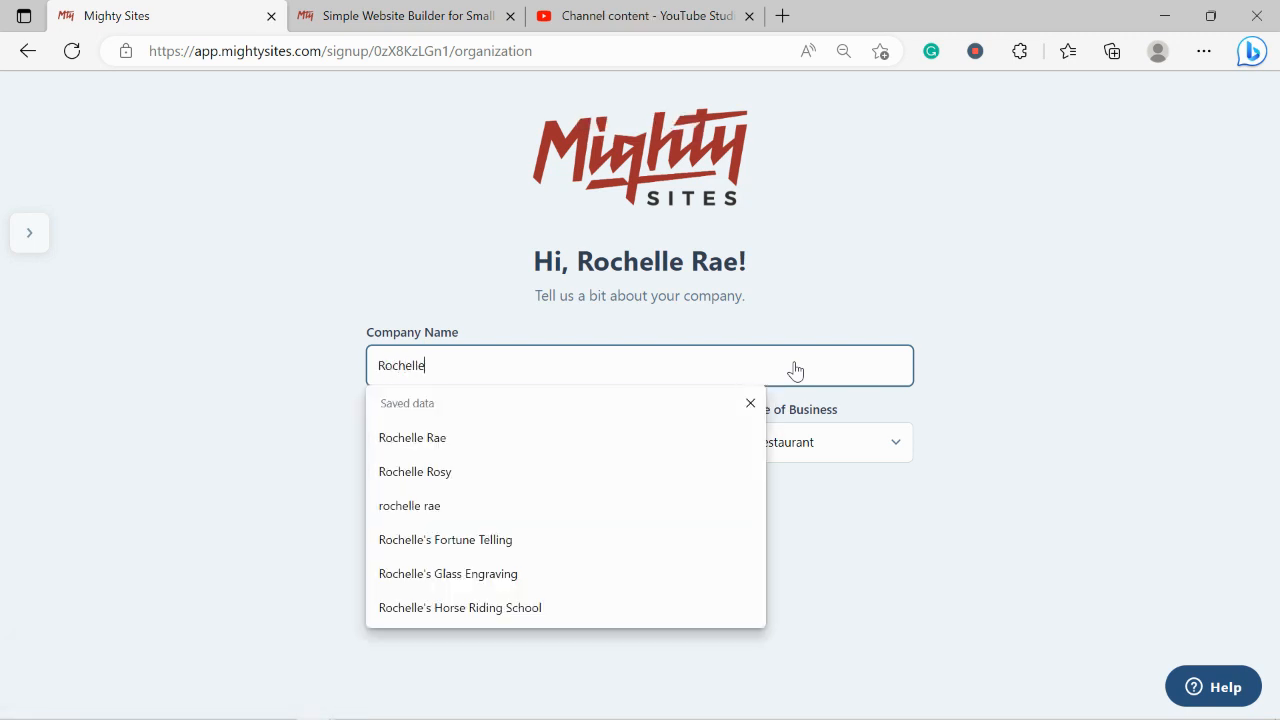
pyautogui.write("'s Asian ")
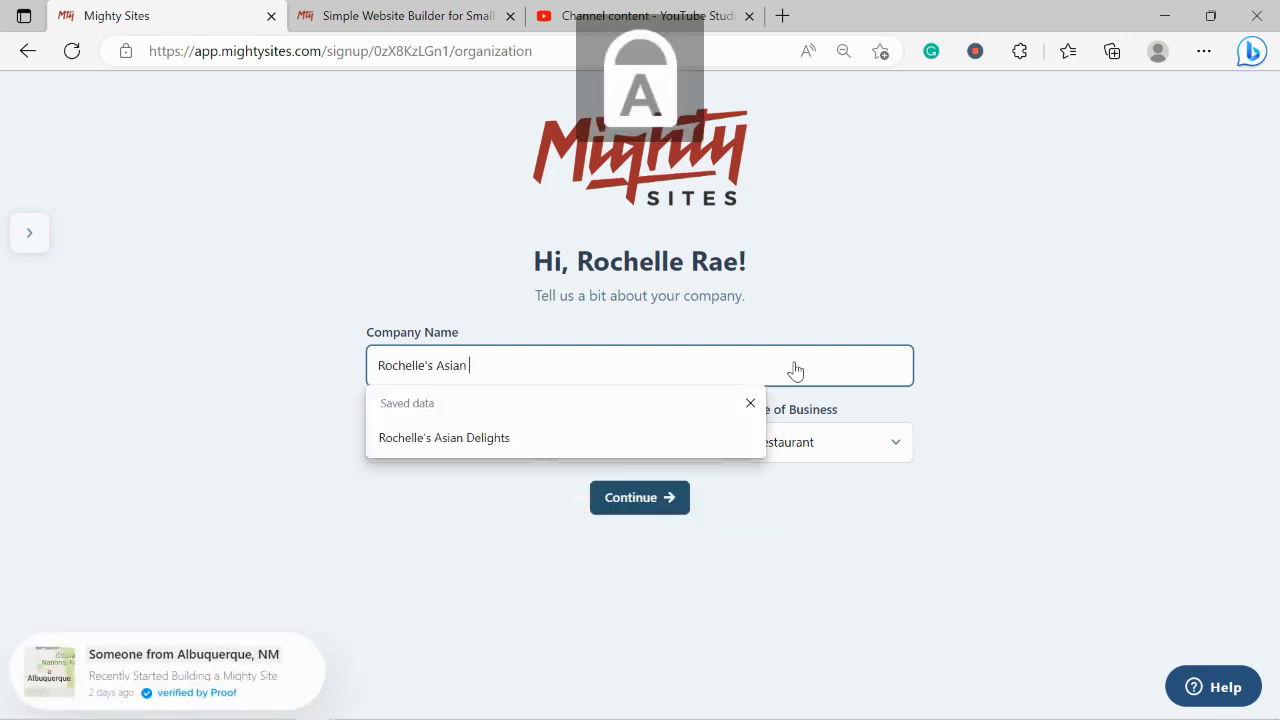
pyautogui.write('Delights')
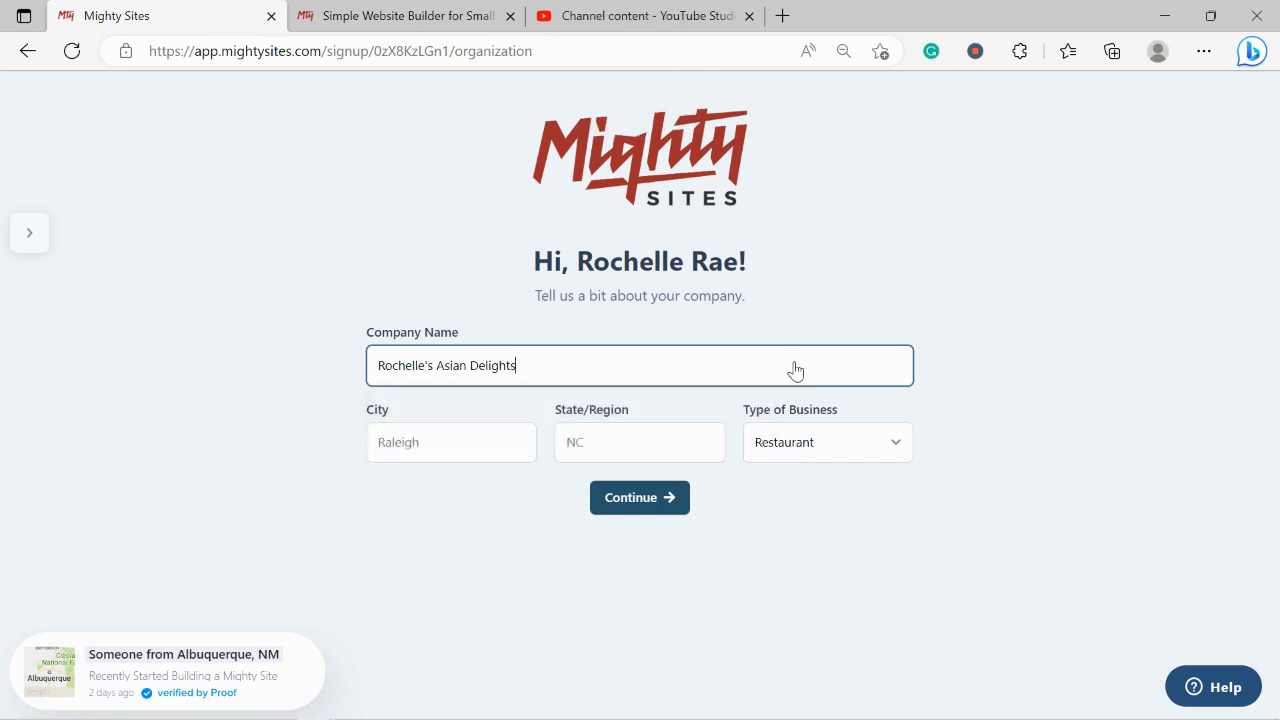
pyautogui.click(486, 443)
pyautogui.write('Denver')
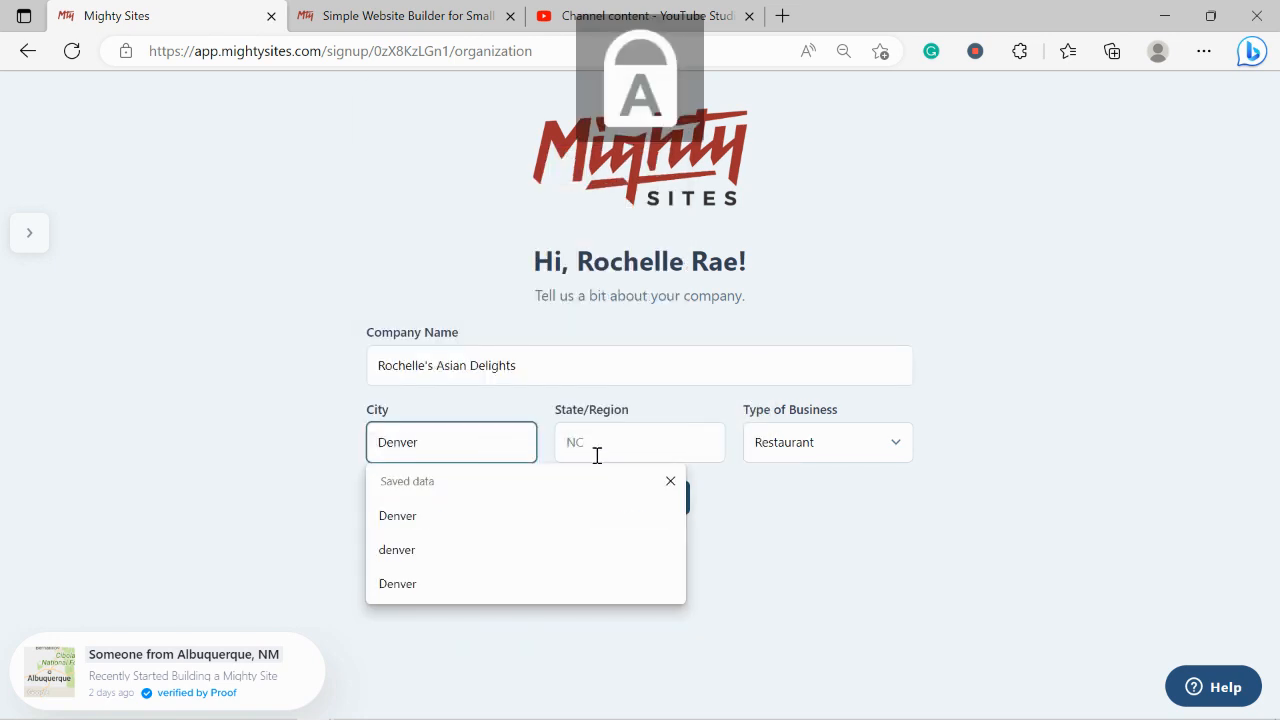
pyautogui.click(596, 455)
pyautogui.write('Colorado')
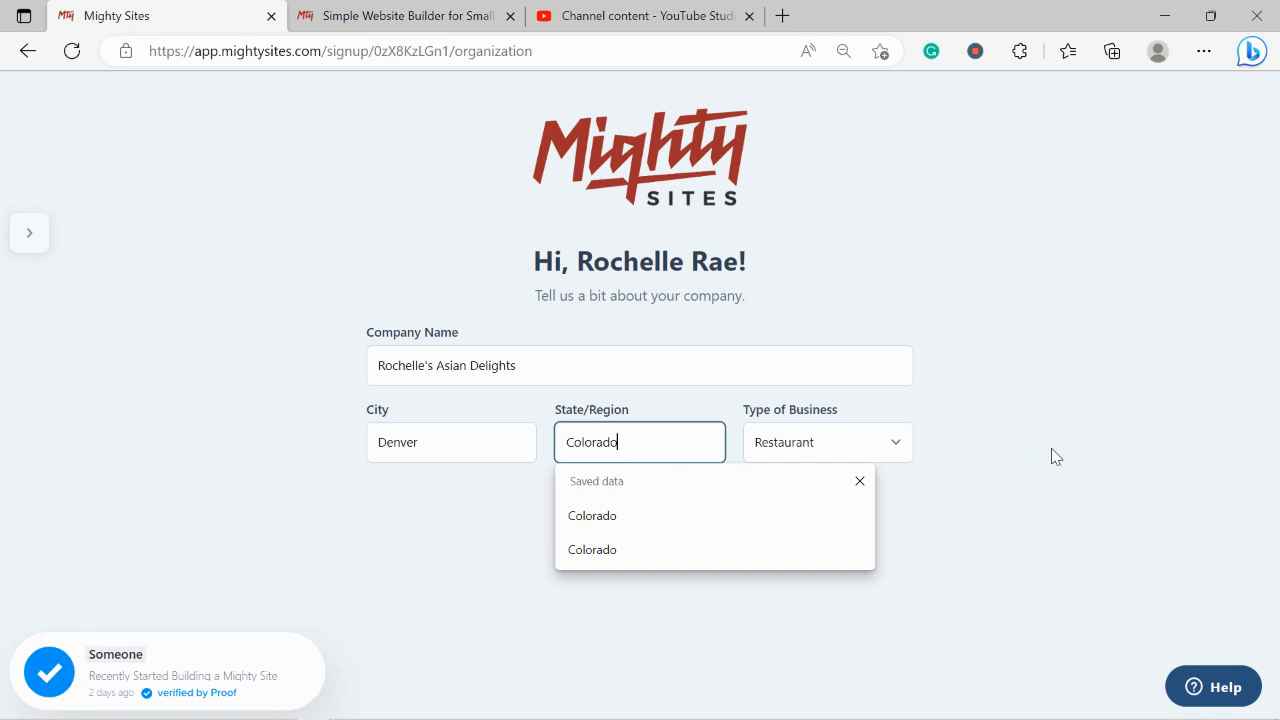
pyautogui.click(873, 435)
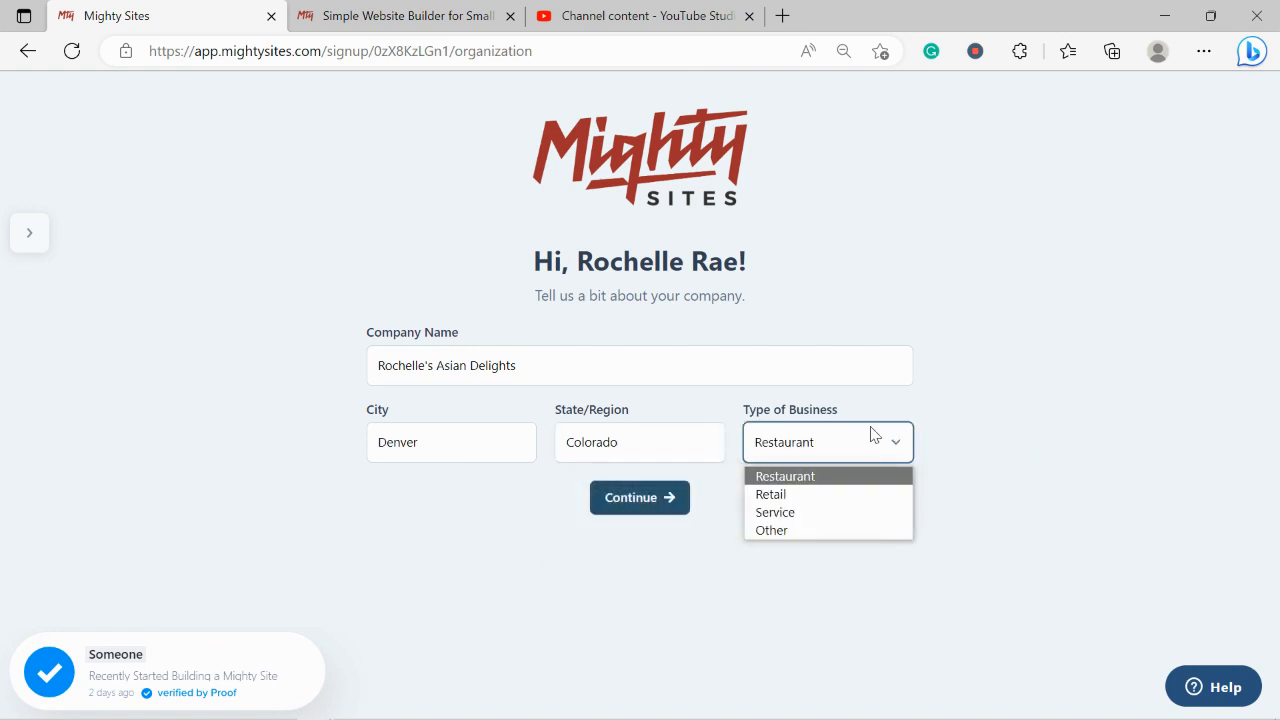
pyautogui.click(816, 494)
pyautogui.click(669, 498)
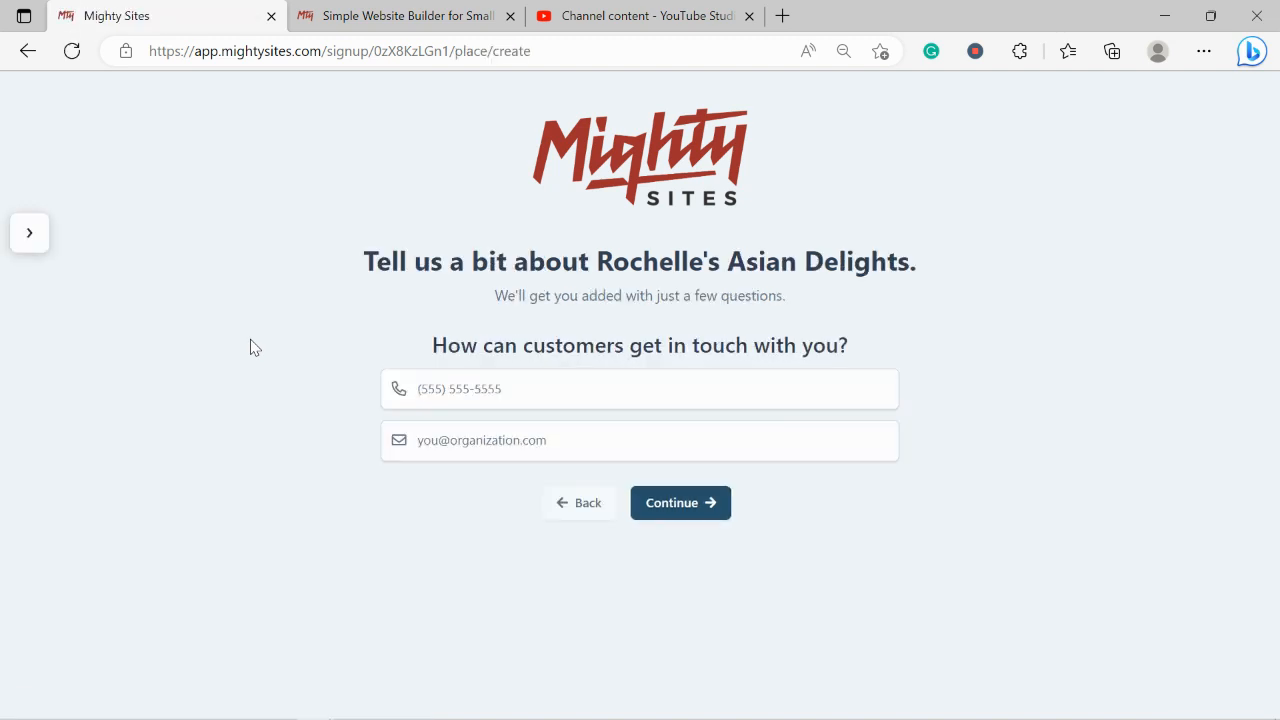
# Enter the business's contact phone number and e-mail address, then continue
pyautogui.click(514, 393)
pyautogui.write('575-49493')
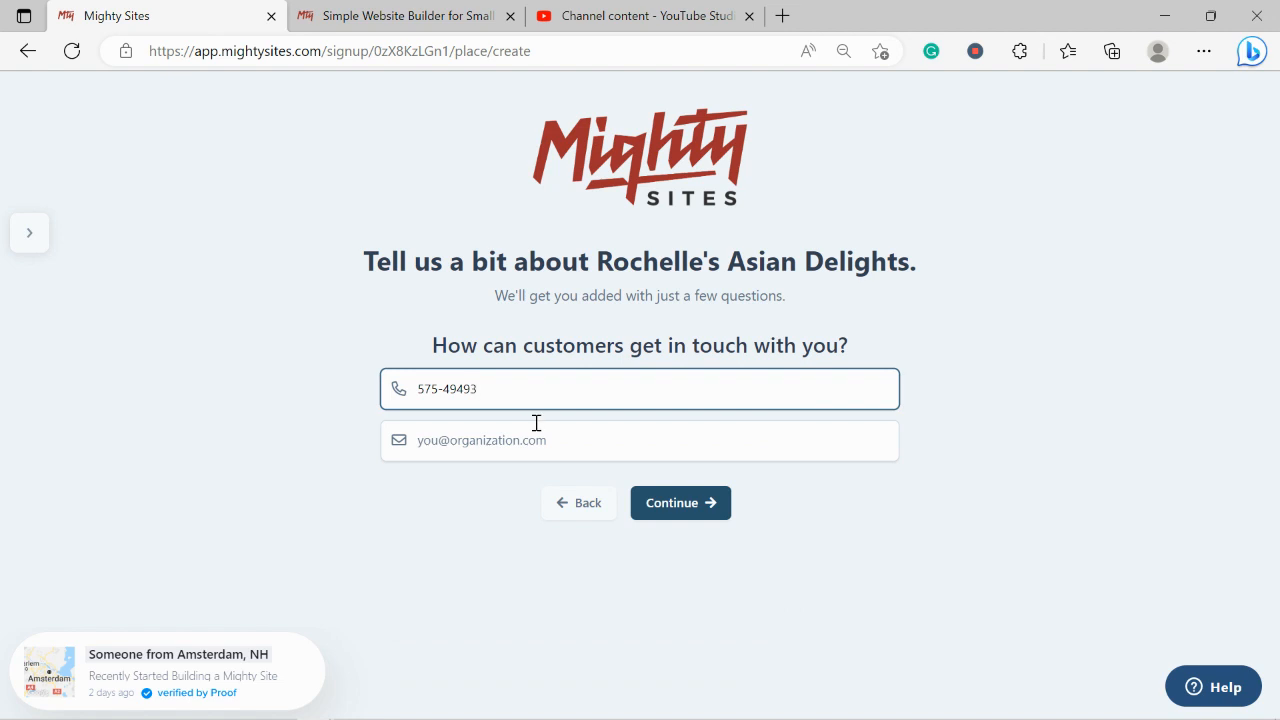
pyautogui.click(536, 422)
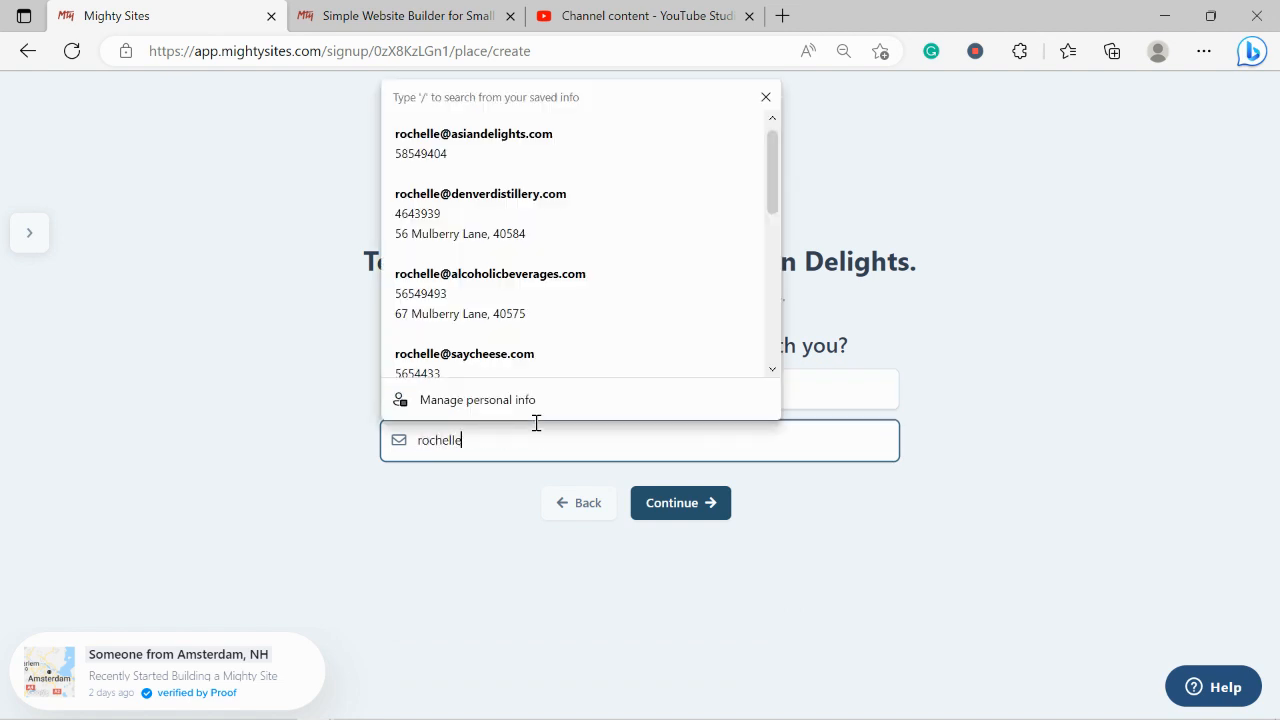
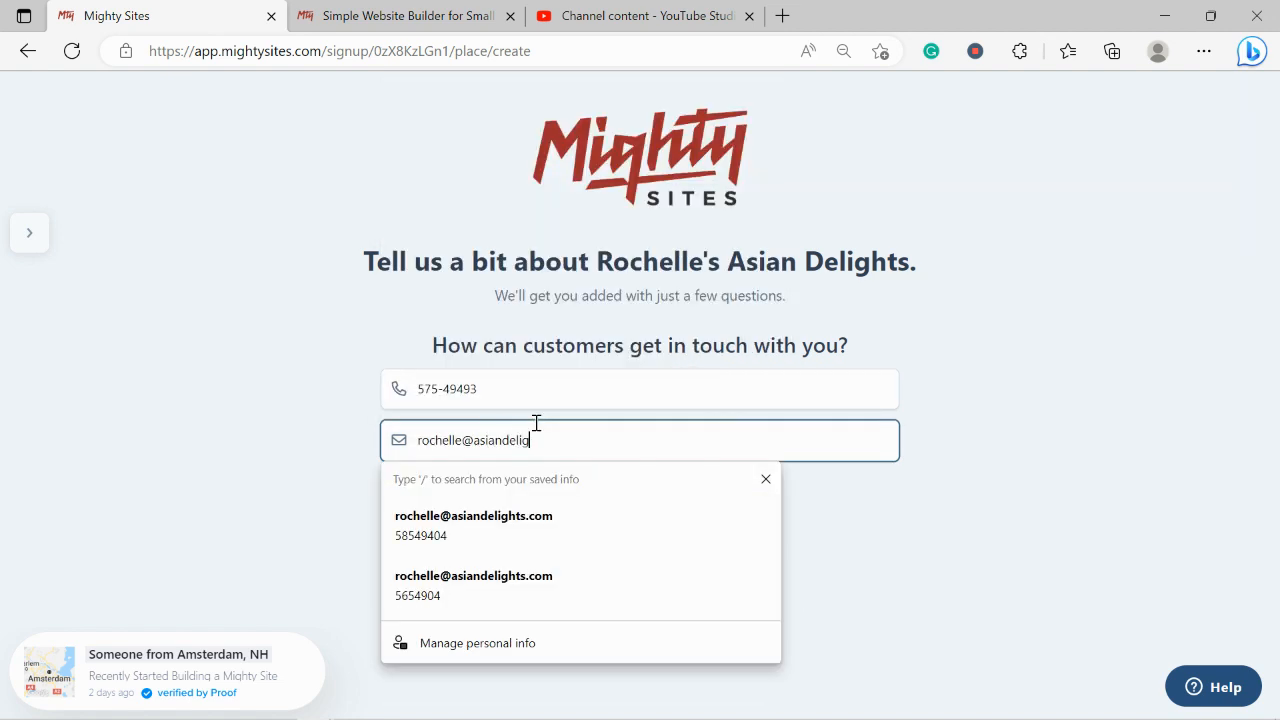
pyautogui.click(863, 552)
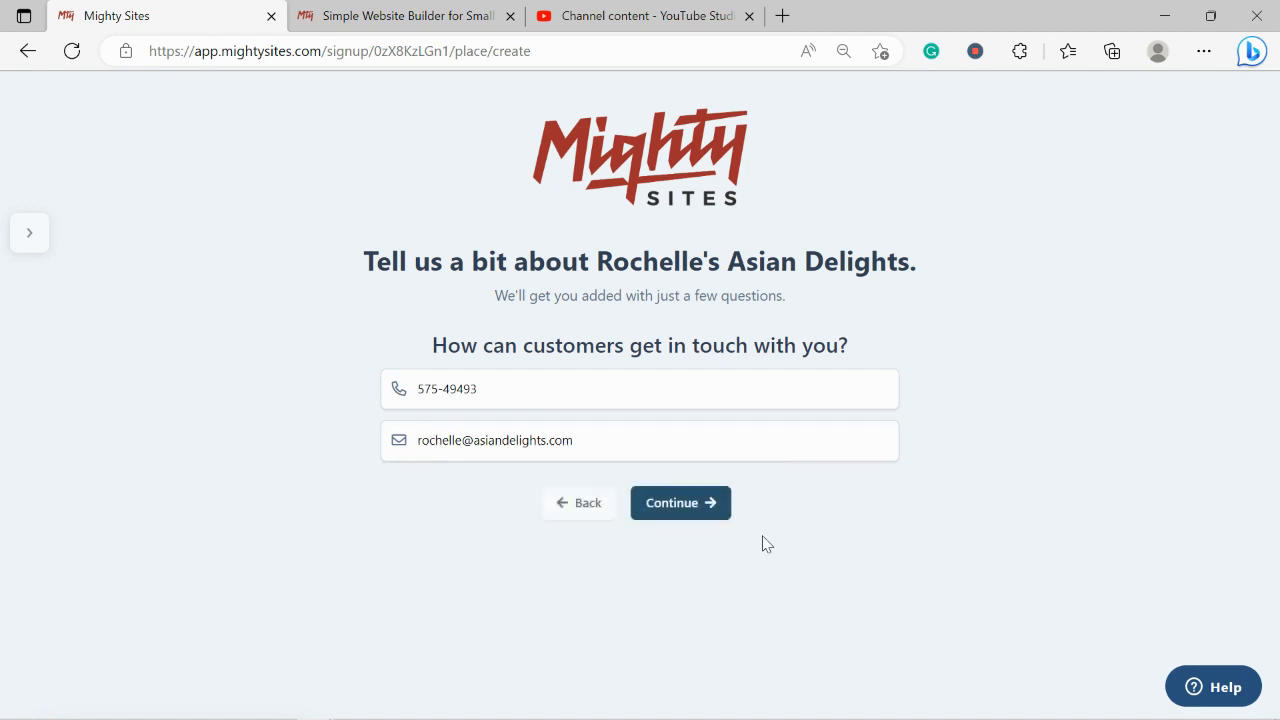
pyautogui.click(686, 514)
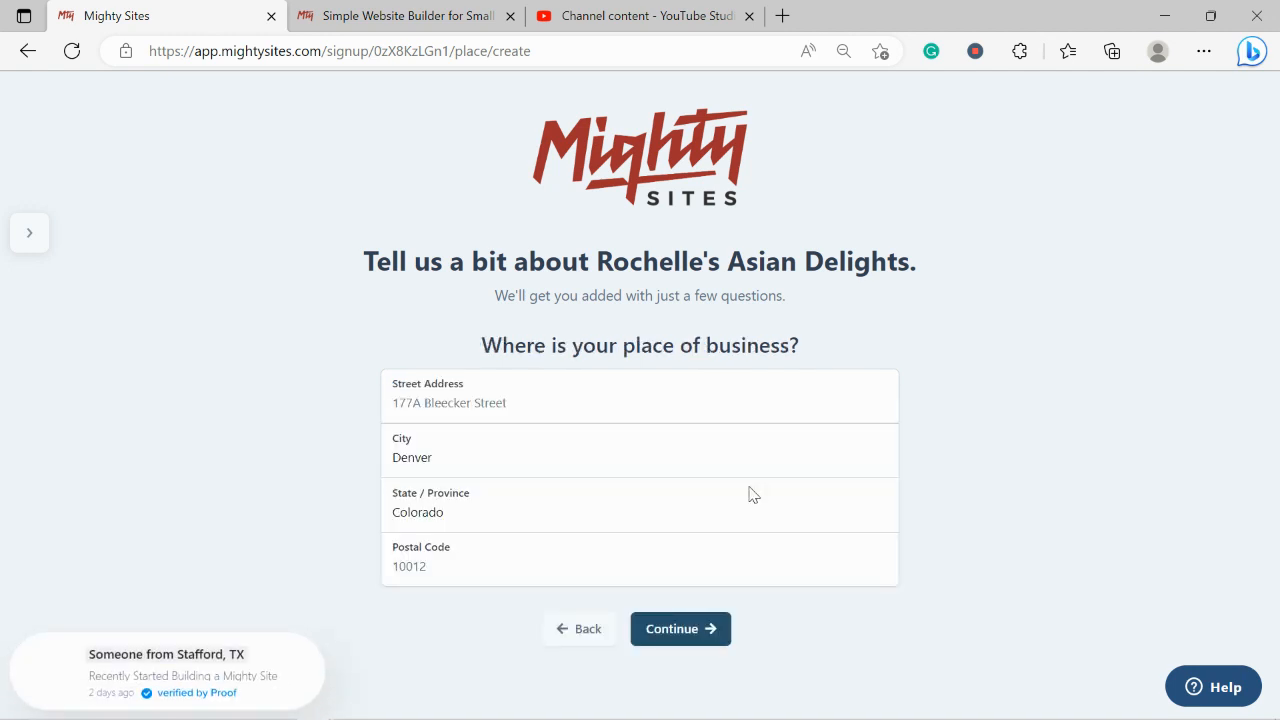
# Fill in the business street address and postal code, then continue to opening hours
pyautogui.click(486, 404)
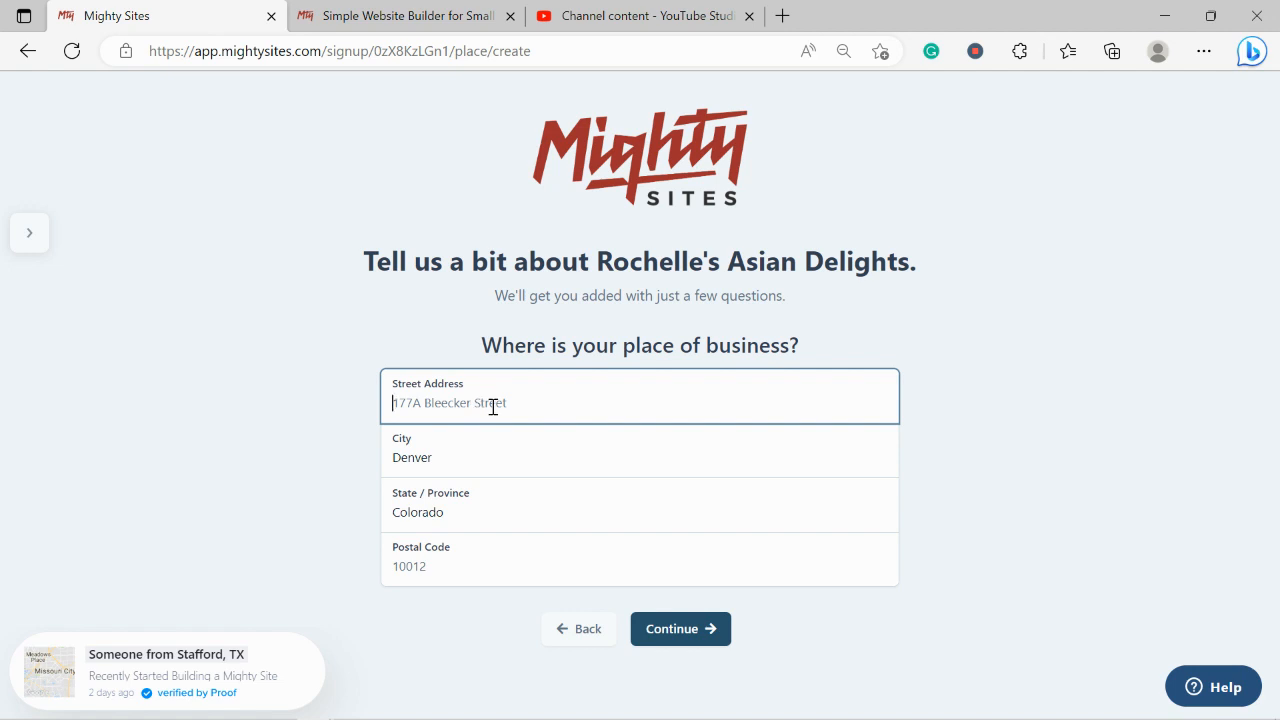
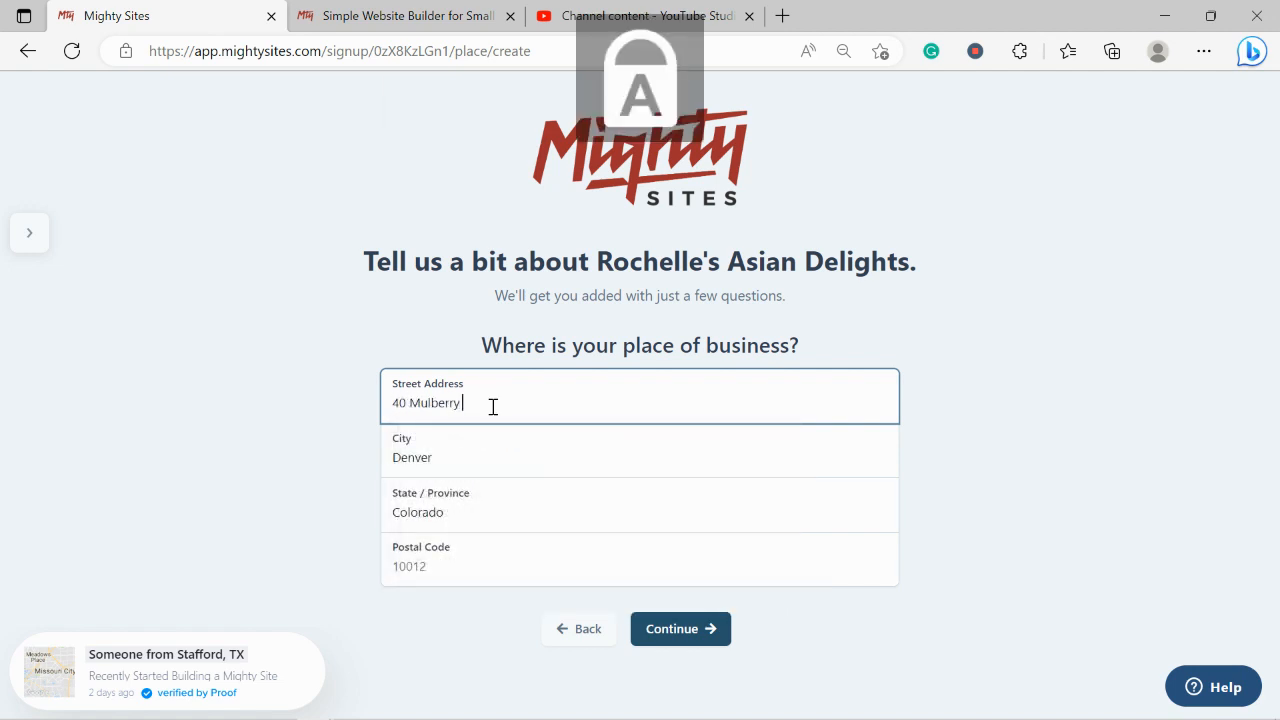
pyautogui.click(474, 560)
pyautogui.write('4')
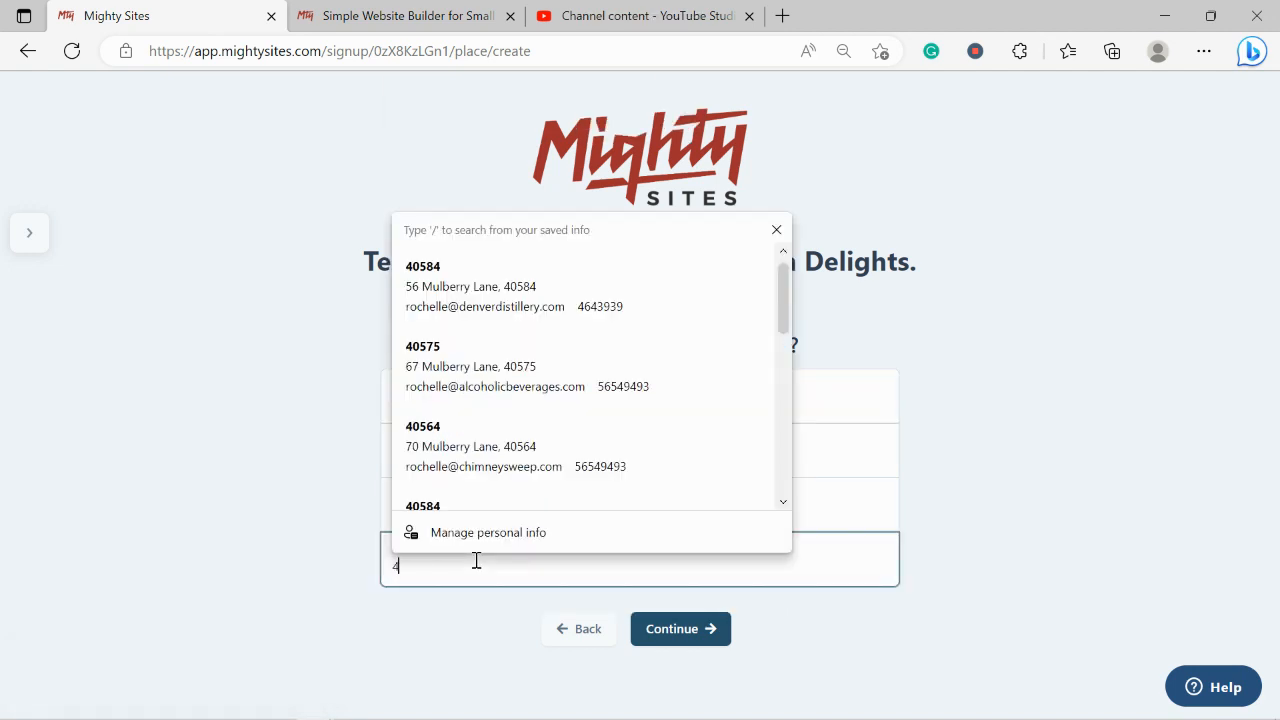
pyautogui.write('0584')
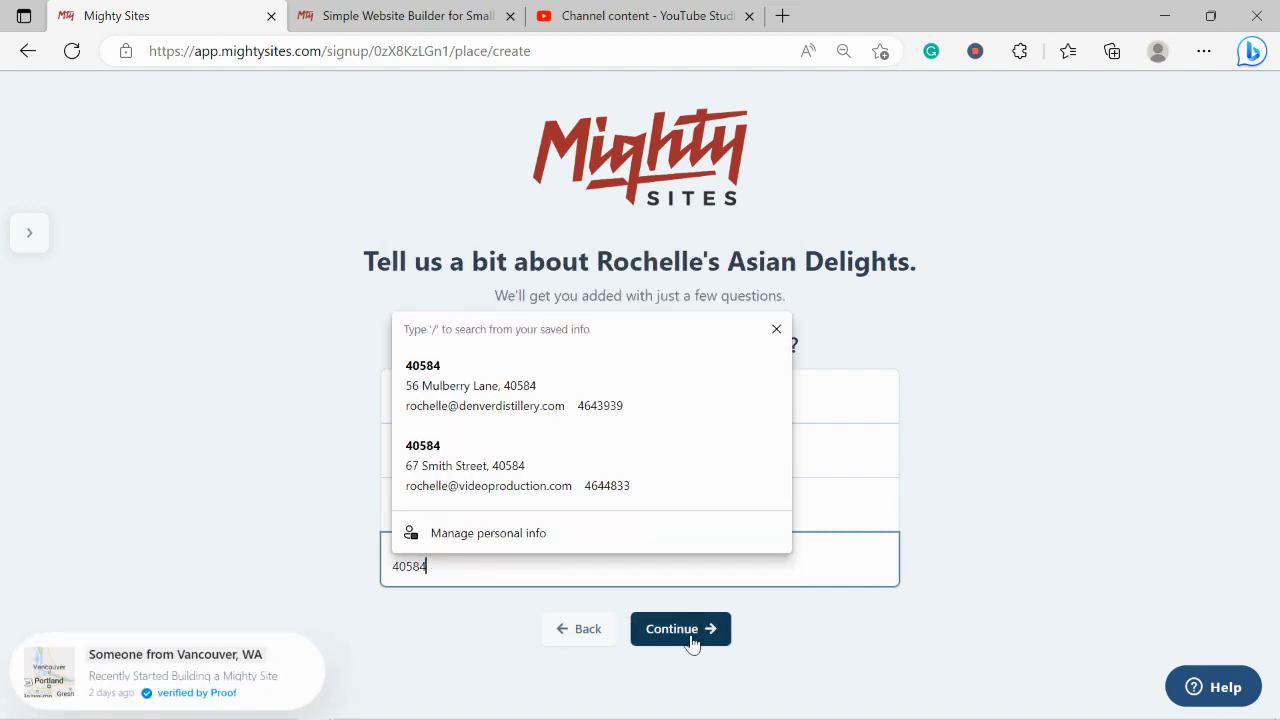
pyautogui.click(688, 632)
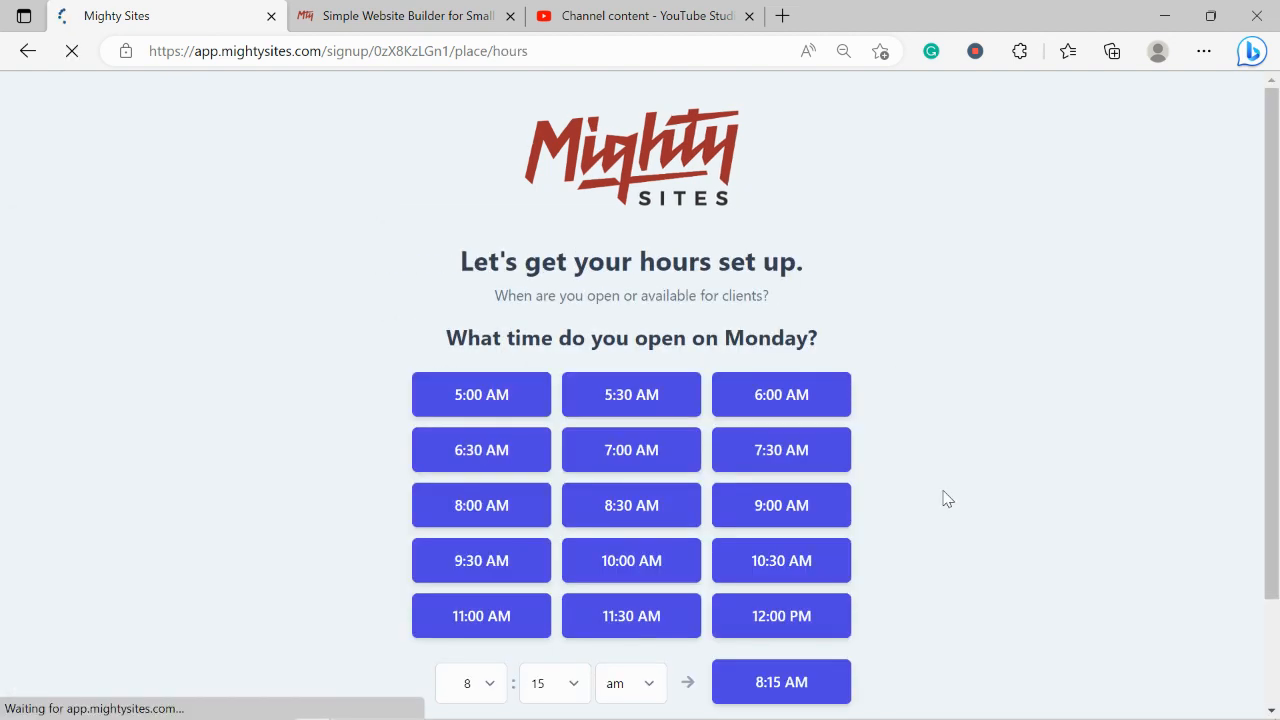
# Give Monday 9:00 AM–5:00 PM, tick Tuesday through Saturday with those hours, and set Sunday 10:00 AM–4:30 PM
pyautogui.scroll(-2, 1270, 400)
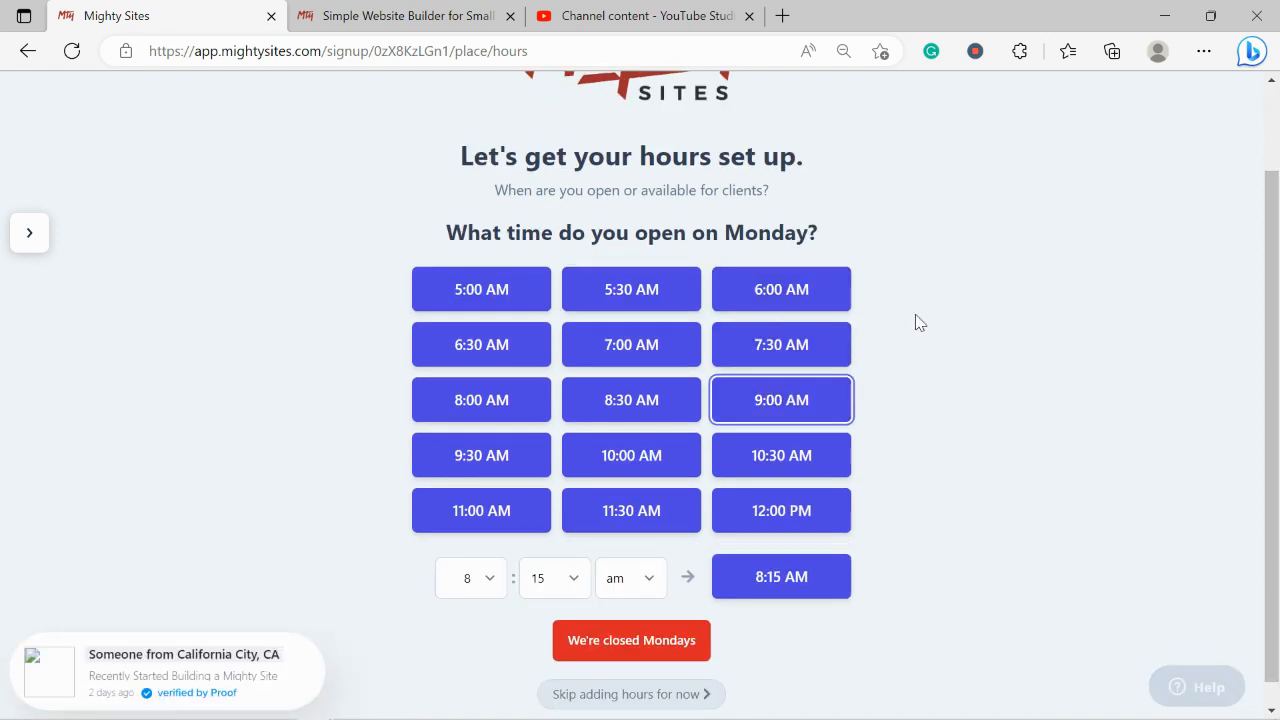
pyautogui.click(785, 292)
pyautogui.click(657, 333)
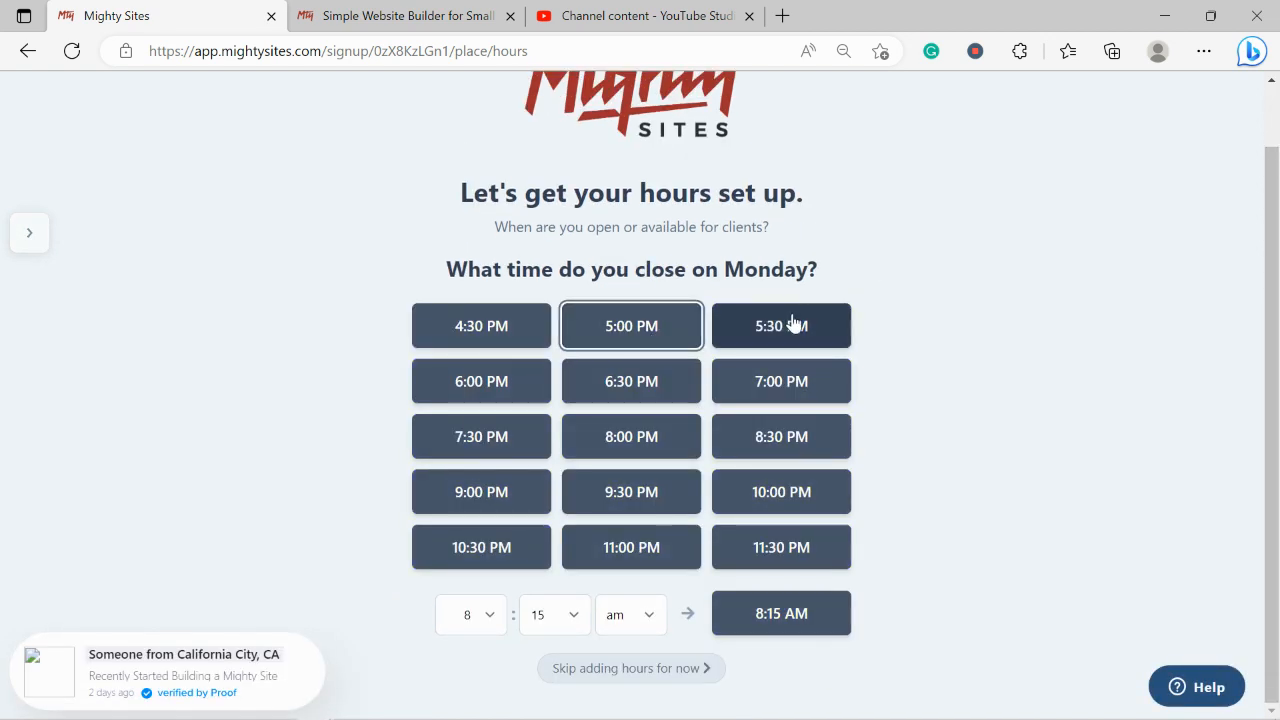
pyautogui.click(564, 362)
pyautogui.click(564, 412)
pyautogui.click(565, 468)
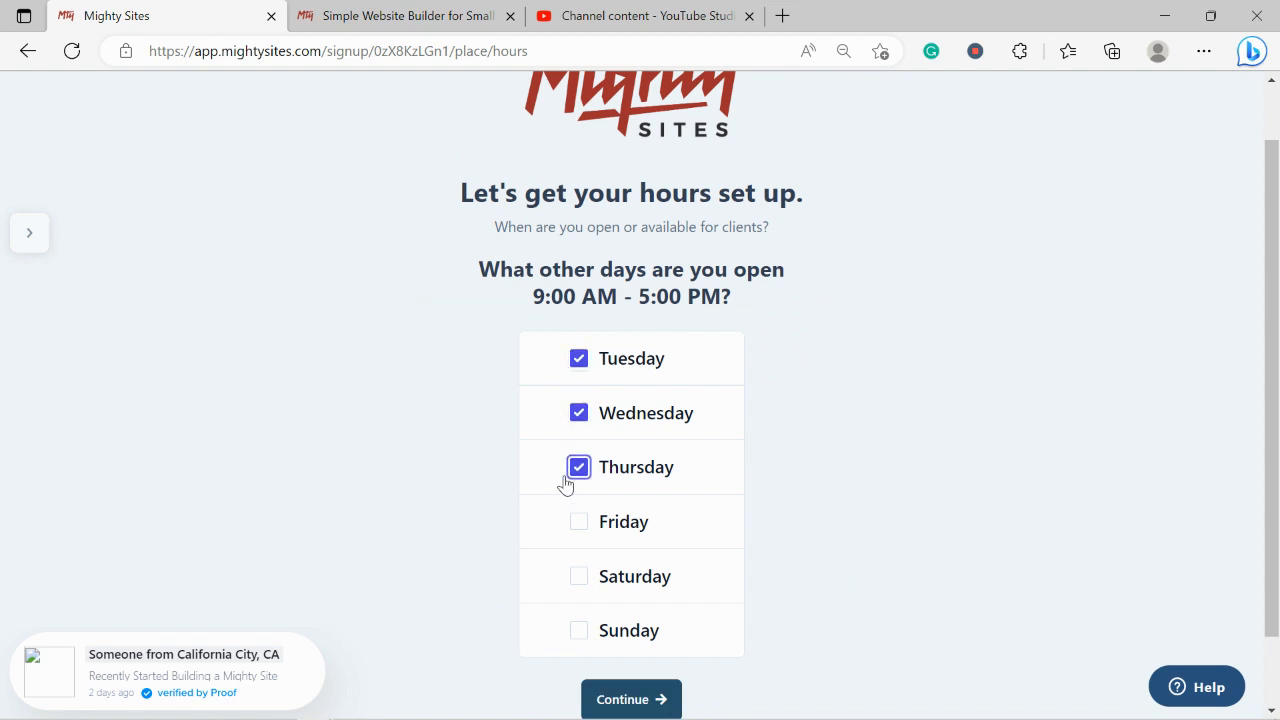
pyautogui.click(567, 522)
pyautogui.click(574, 577)
pyautogui.scroll(-1, 725, 541)
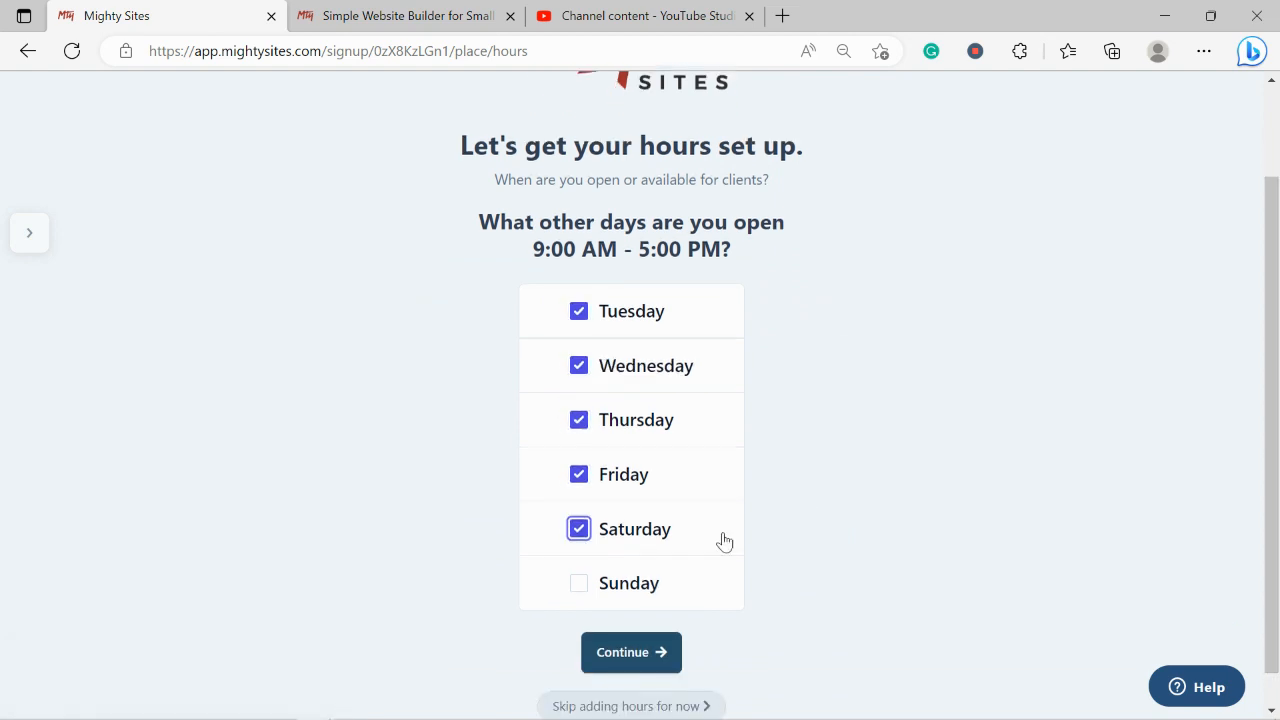
pyautogui.click(663, 655)
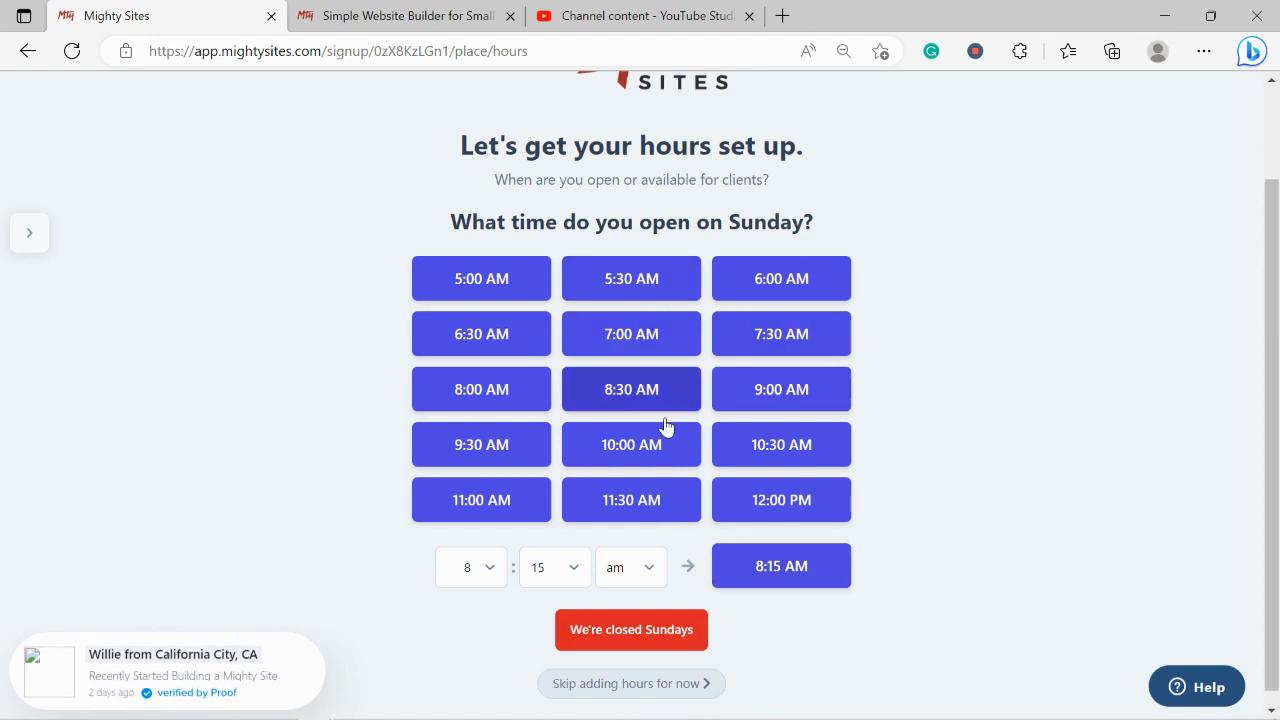
pyautogui.click(603, 458)
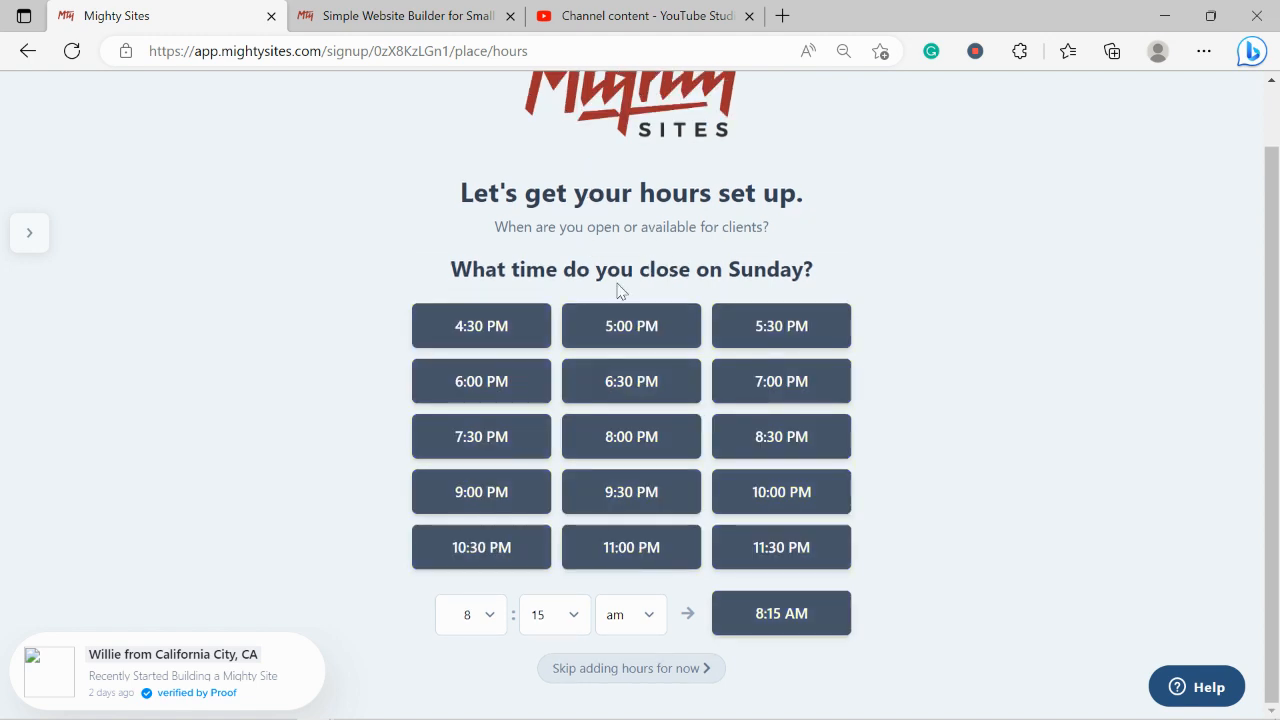
pyautogui.click(472, 331)
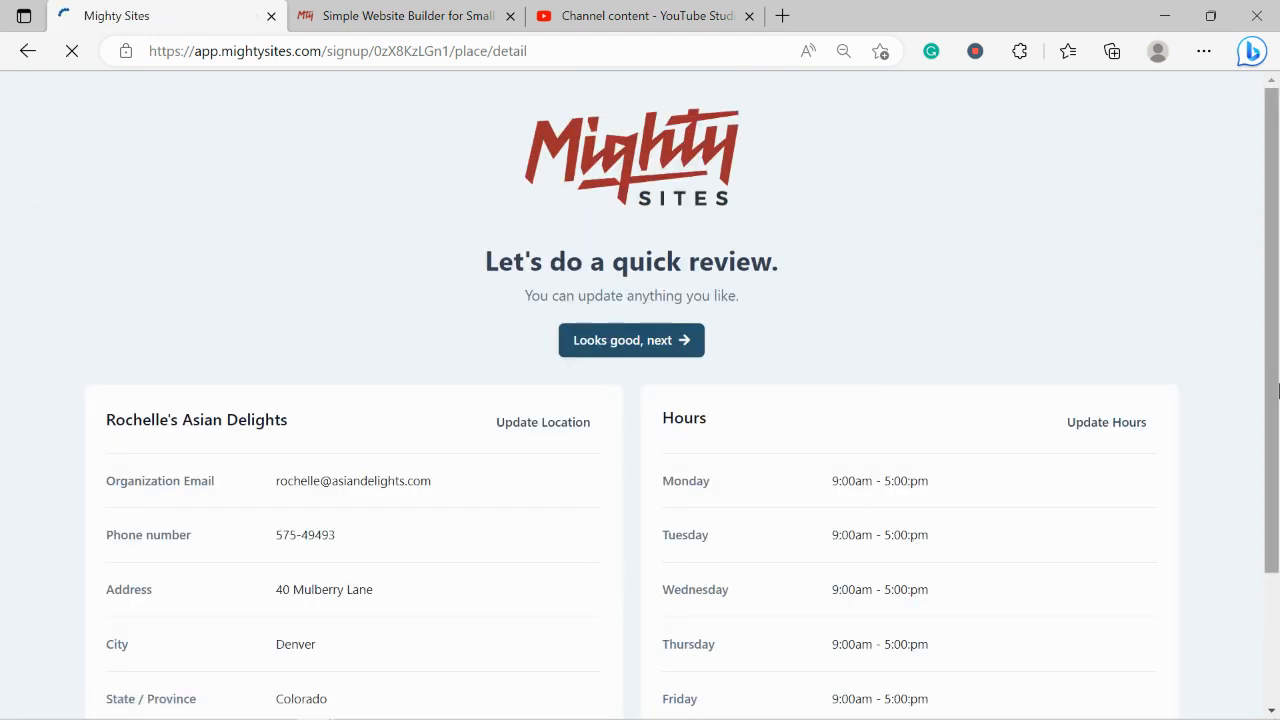
# Approve the review page with 'Looks good, next' to generate the site
pyautogui.scroll(-3, 1278, 390)
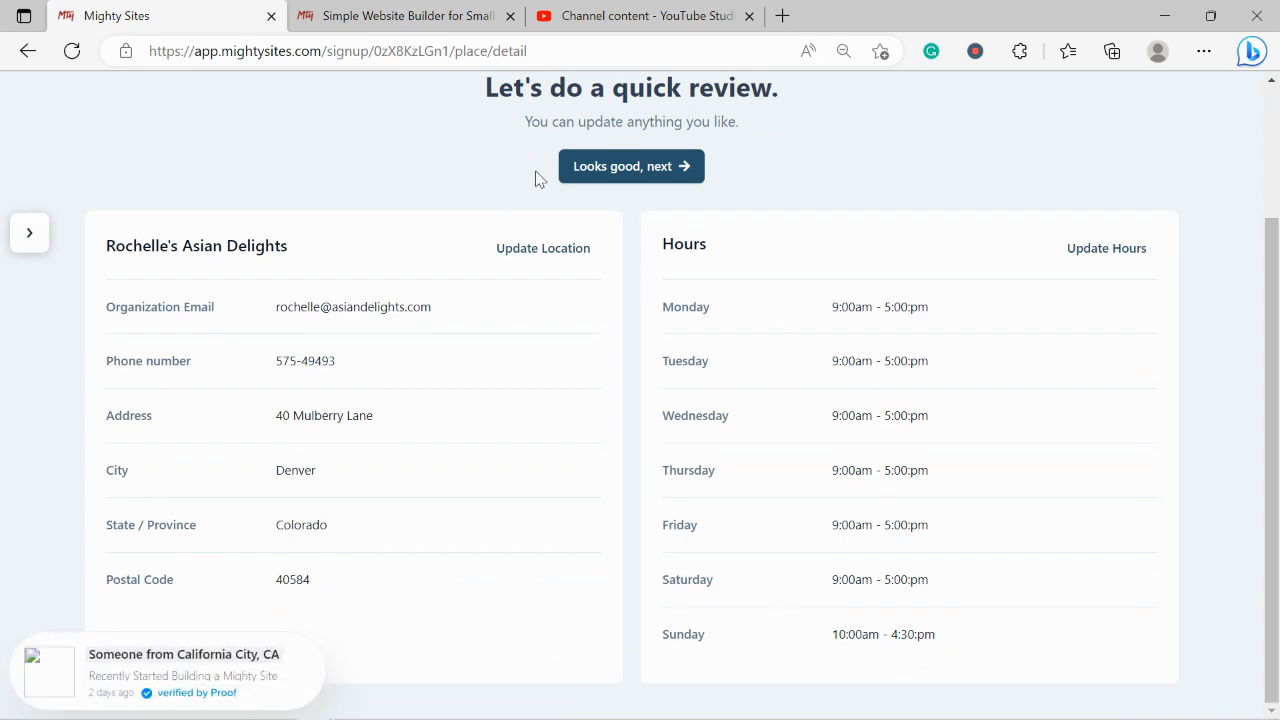
pyautogui.click(623, 175)
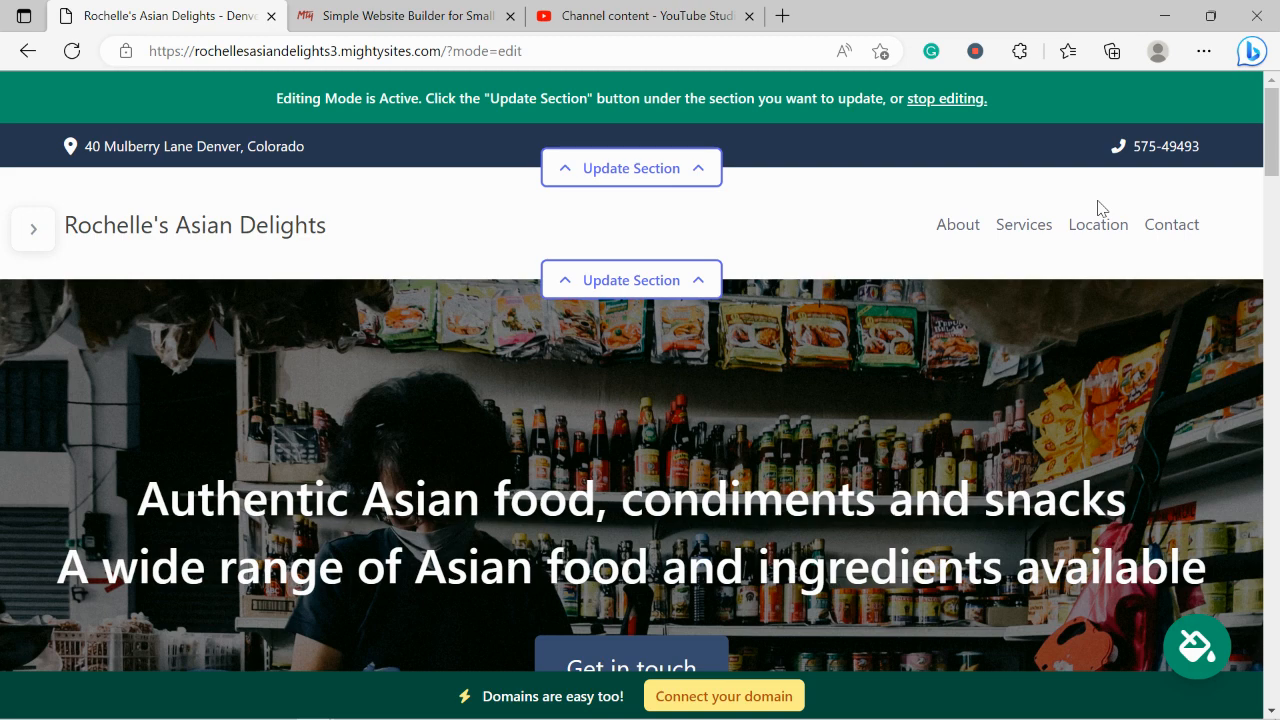
pyautogui.scroll(-5, 1098, 207)
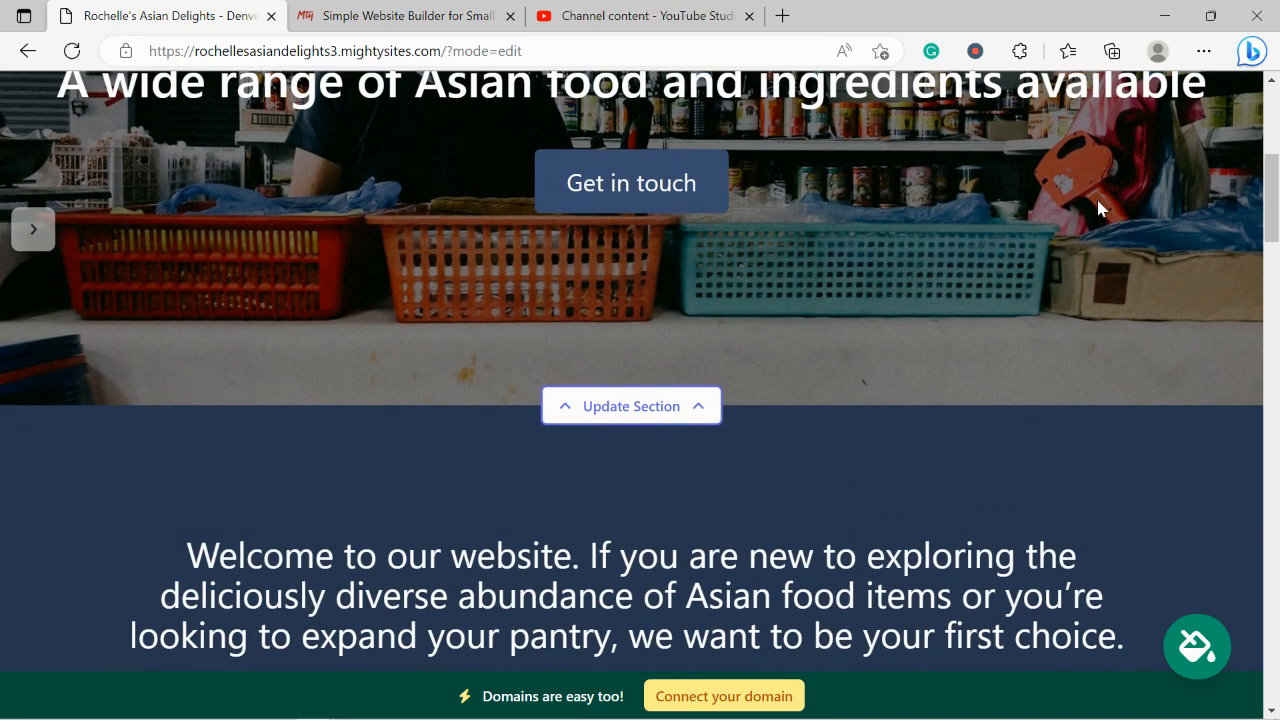
pyautogui.scroll(-5, 1098, 207)
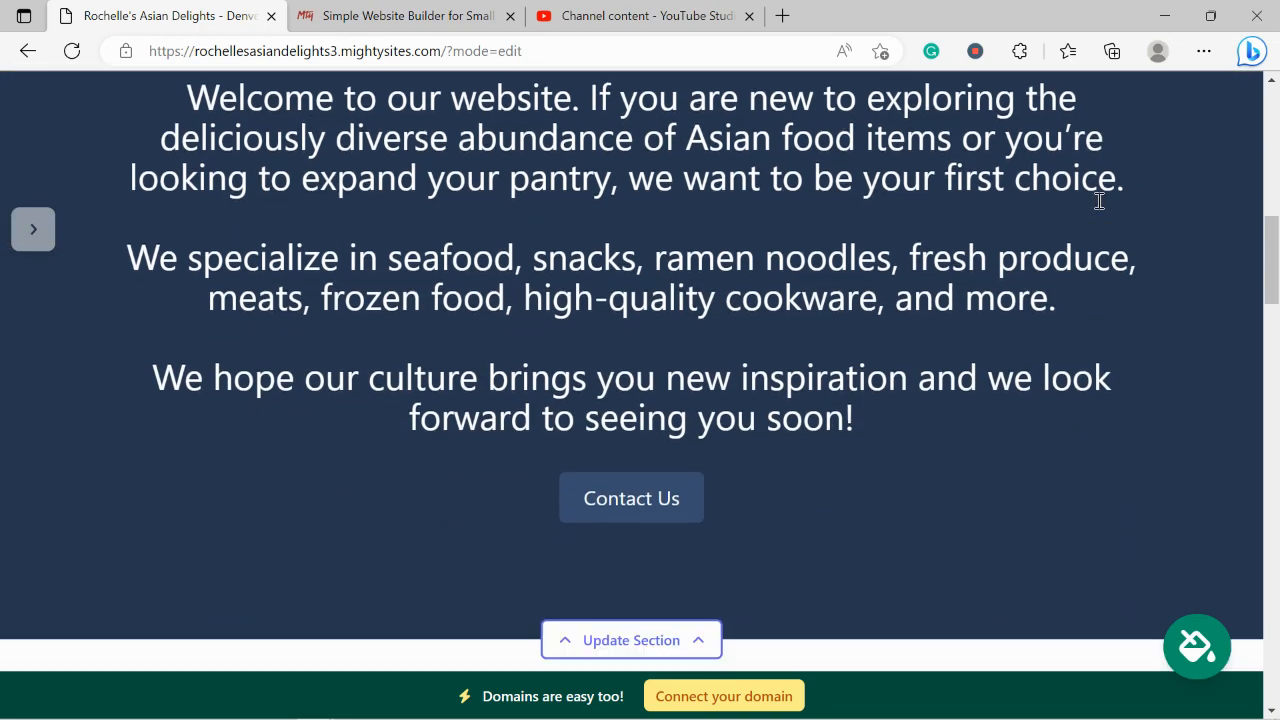
pyautogui.scroll(-5, 1098, 201)
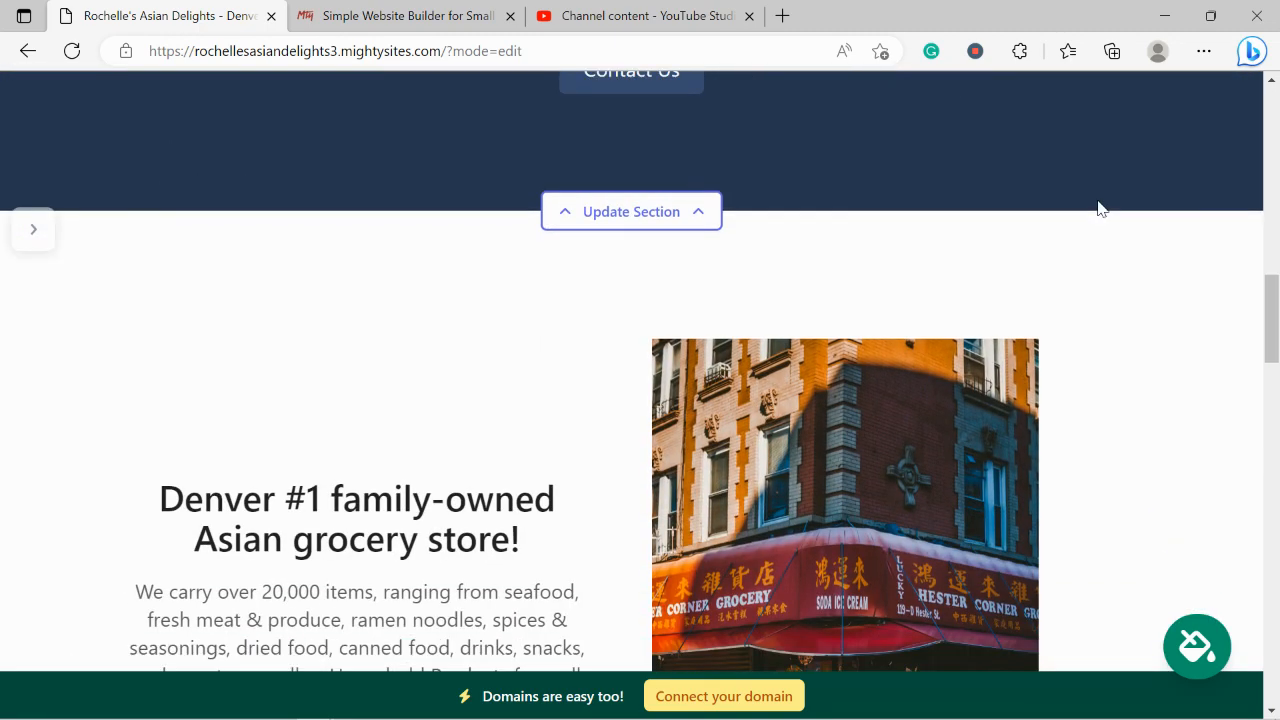
pyautogui.scroll(-3, 1098, 207)
pyautogui.moveTo(207, 291); pyautogui.dragTo(436, 460)
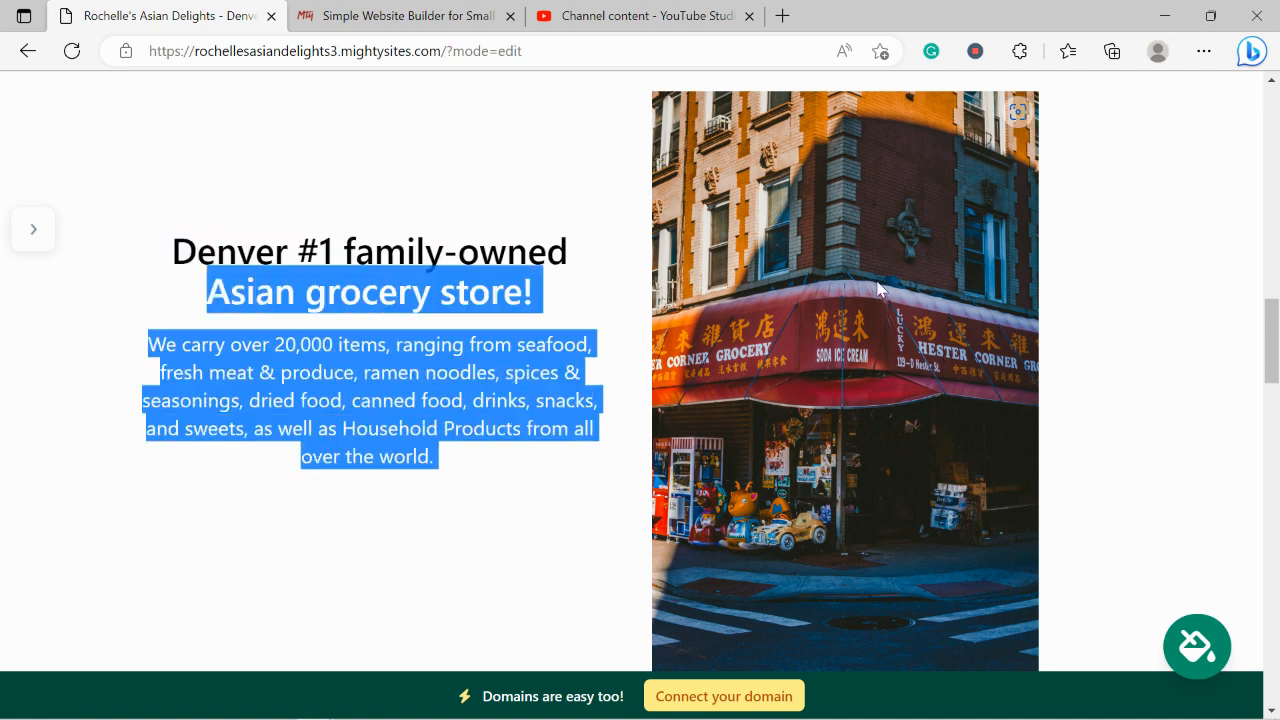
pyautogui.scroll(-4, 1180, 446)
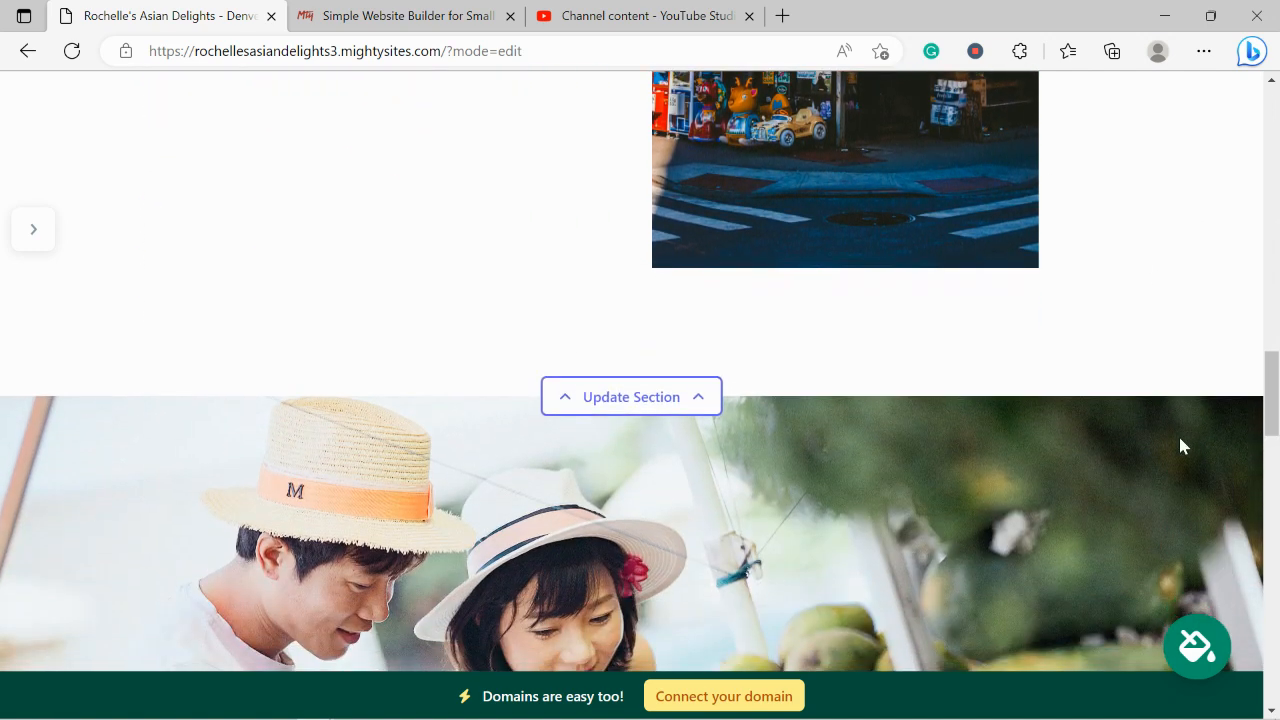
pyautogui.scroll(-3, 1180, 440)
pyautogui.scroll(-1, 1180, 440)
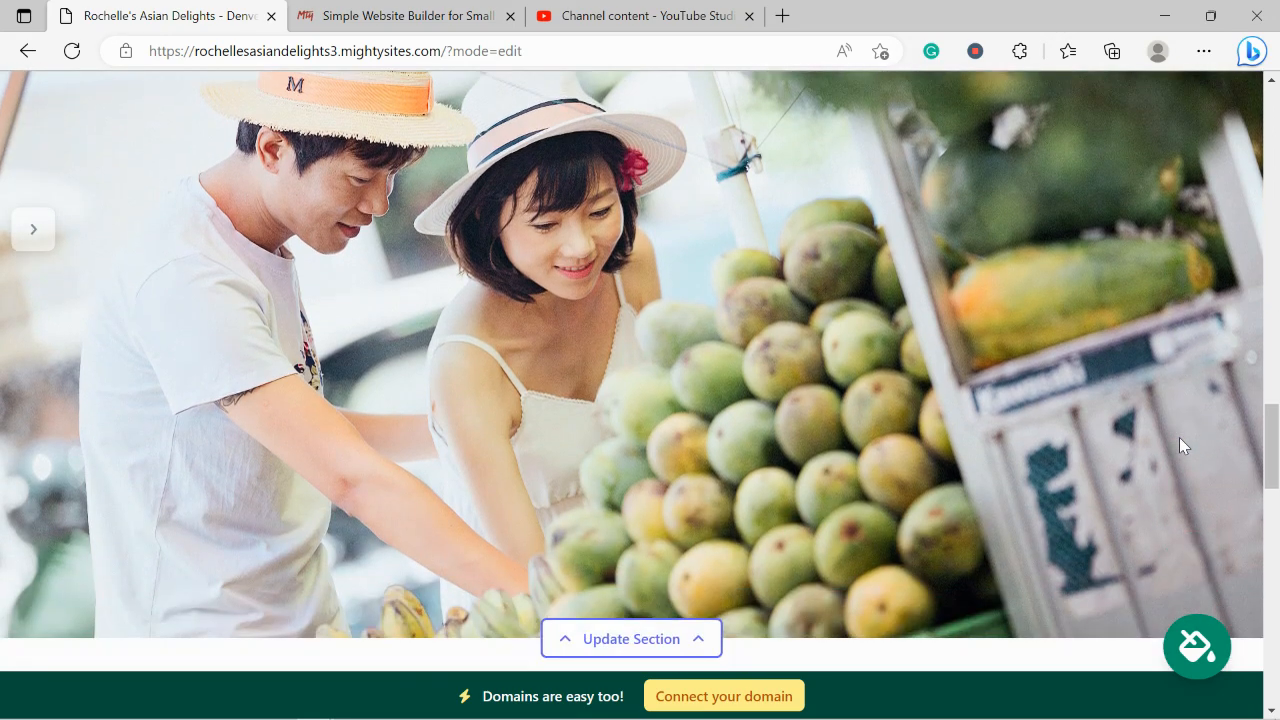
pyautogui.scroll(-2, 1180, 445)
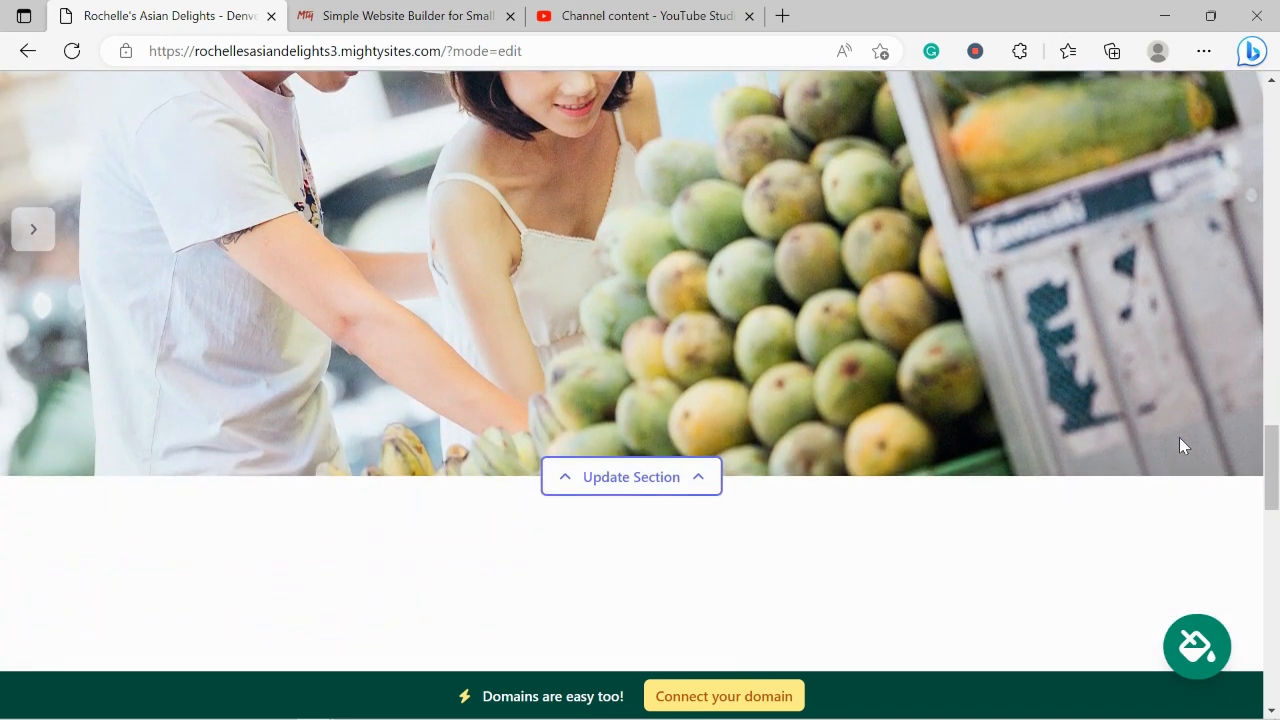
pyautogui.scroll(-3, 1180, 446)
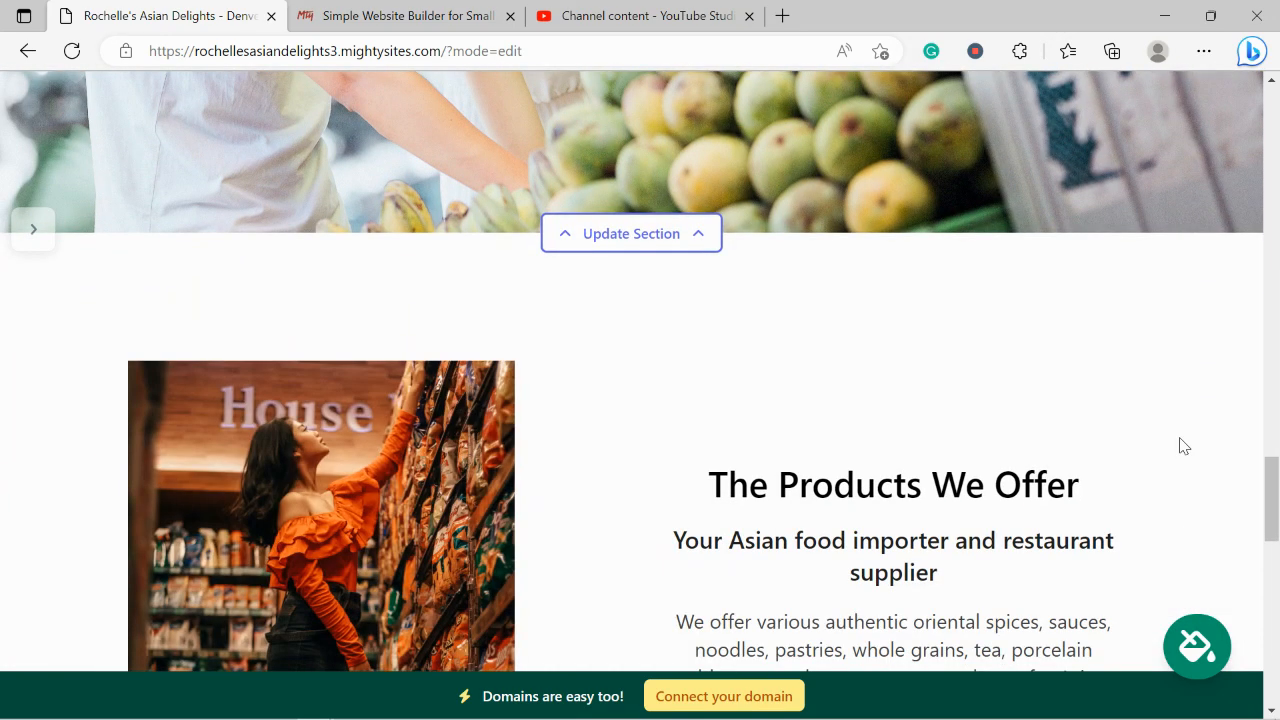
pyautogui.scroll(-3, 1180, 445)
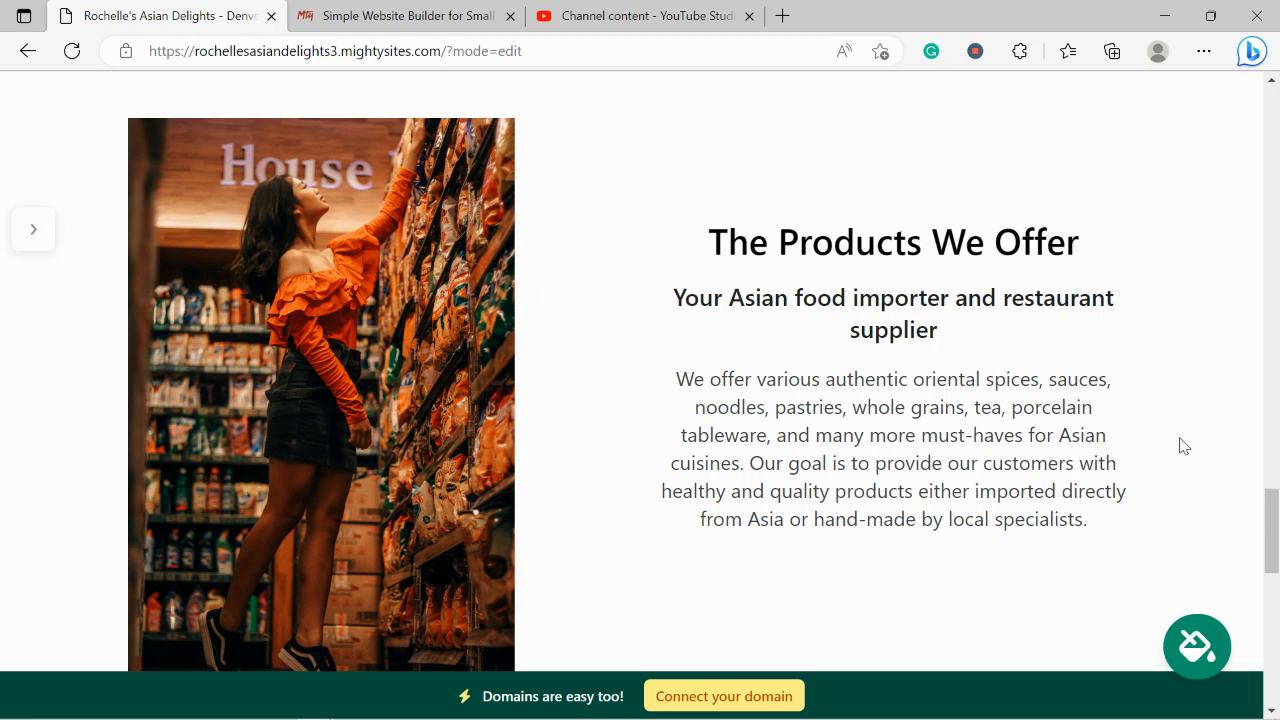
pyautogui.scroll(-1, 1183, 445)
pyautogui.moveTo(678, 299); pyautogui.dragTo(1191, 457)
pyautogui.click(957, 510)
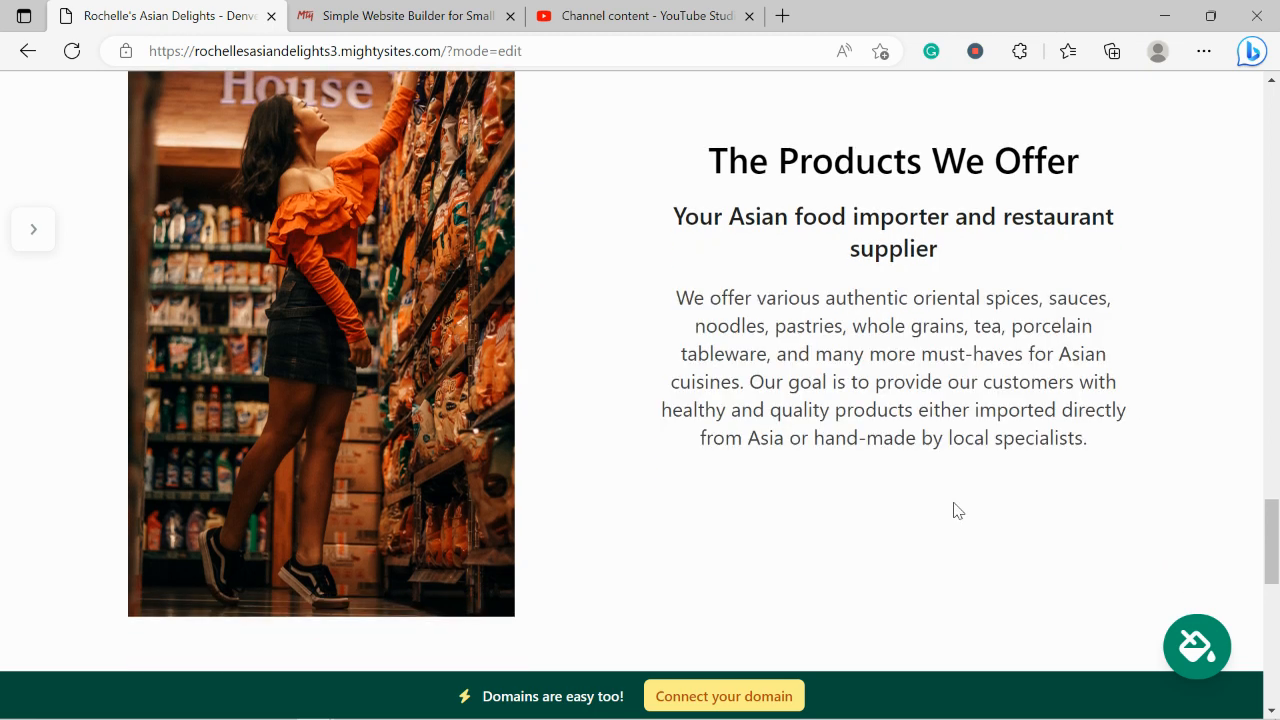
pyautogui.scroll(-5, 957, 510)
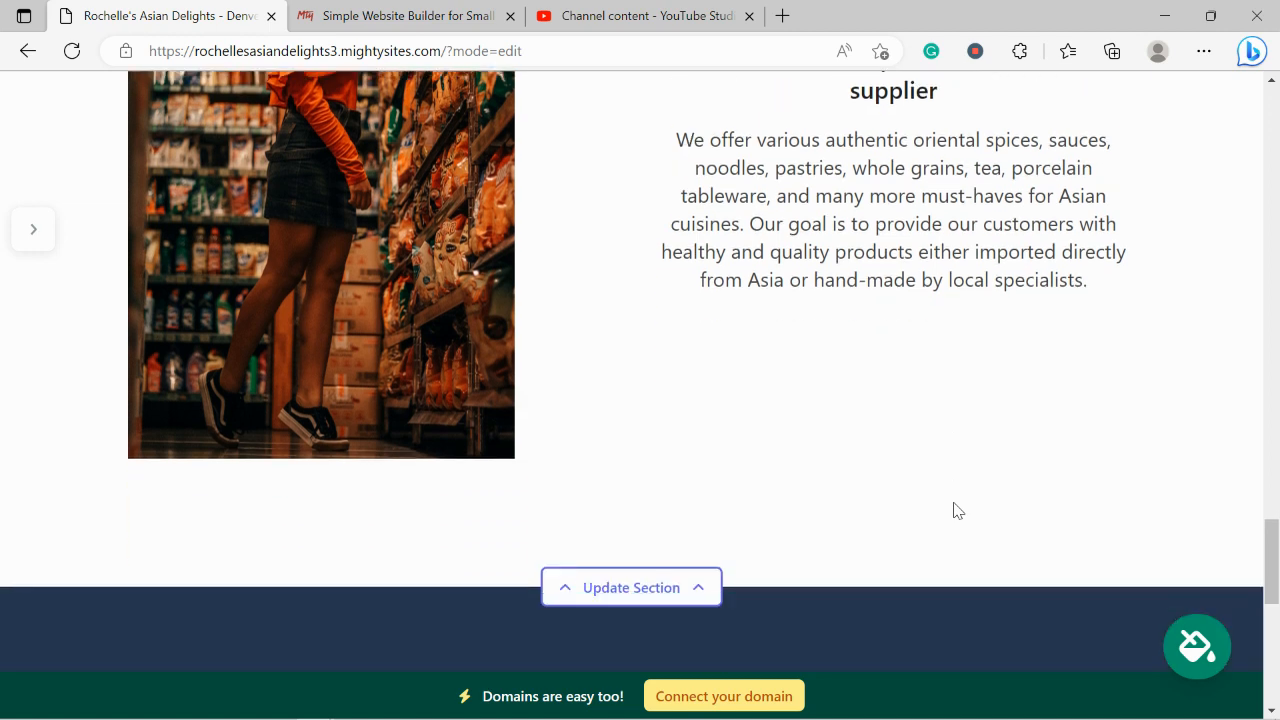
pyautogui.scroll(-6, 955, 510)
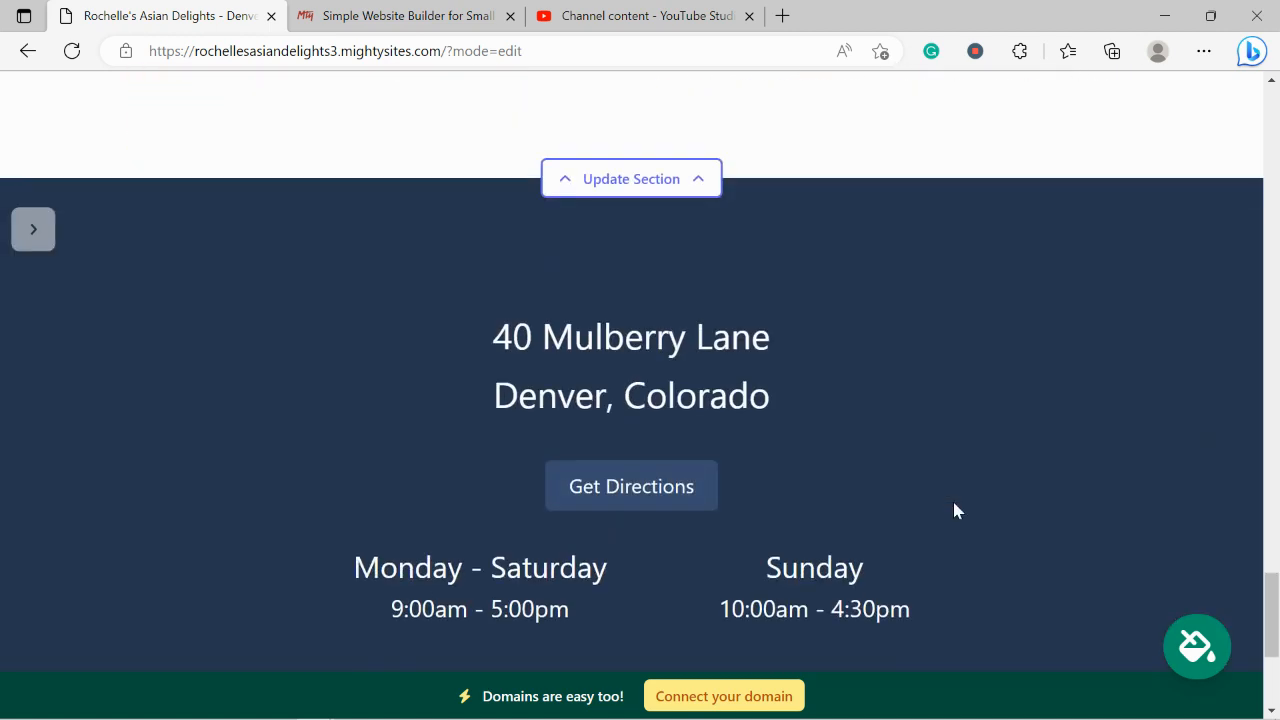
pyautogui.scroll(2, 955, 511)
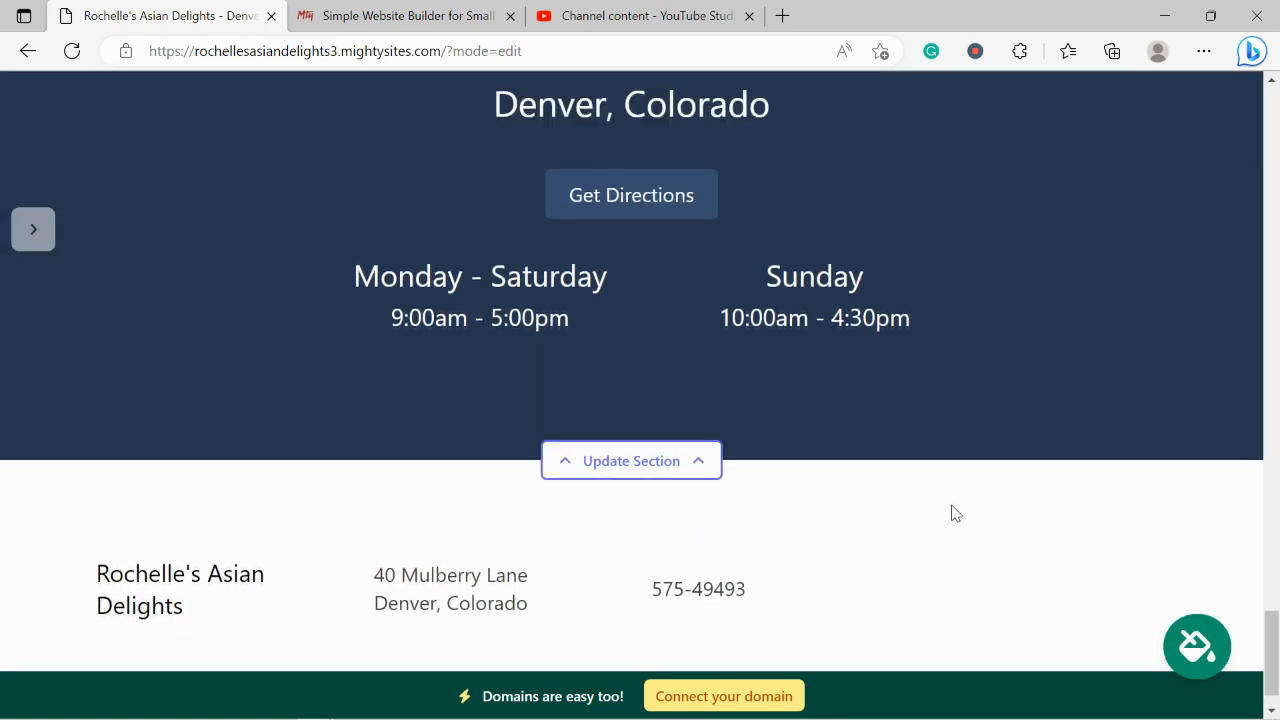
pyautogui.scroll(2, 952, 513)
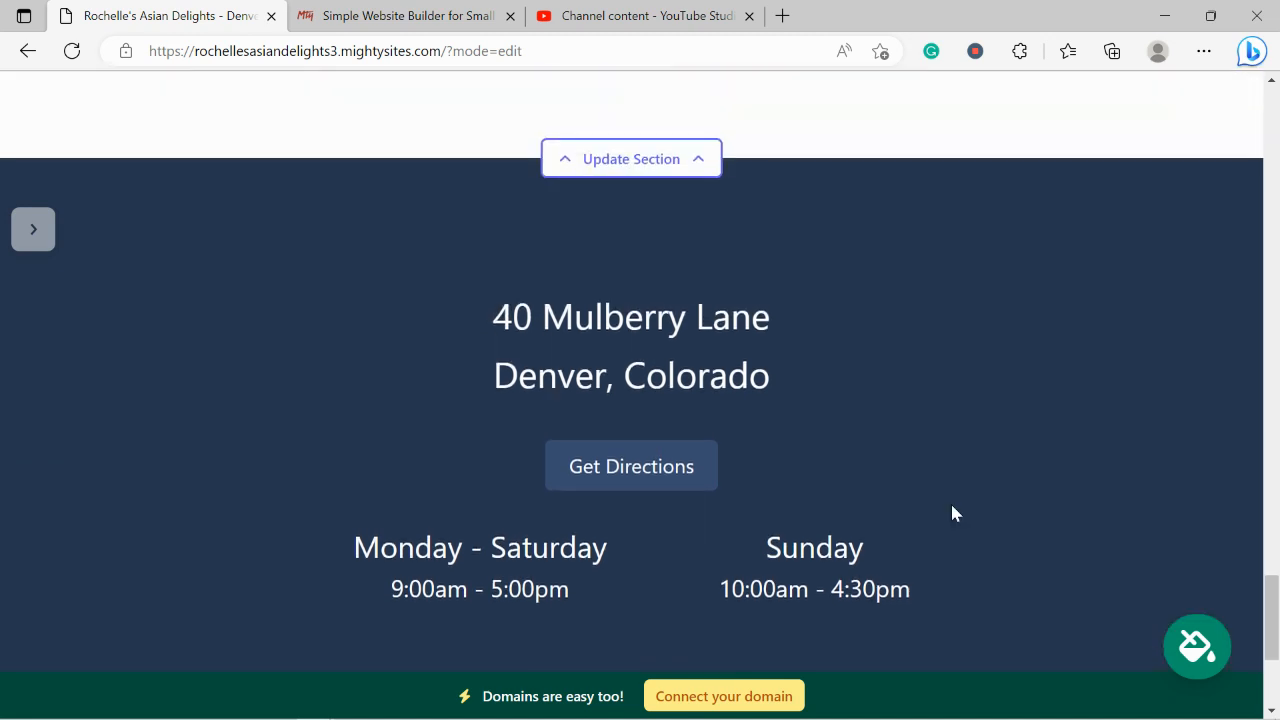
pyautogui.scroll(5, 952, 513)
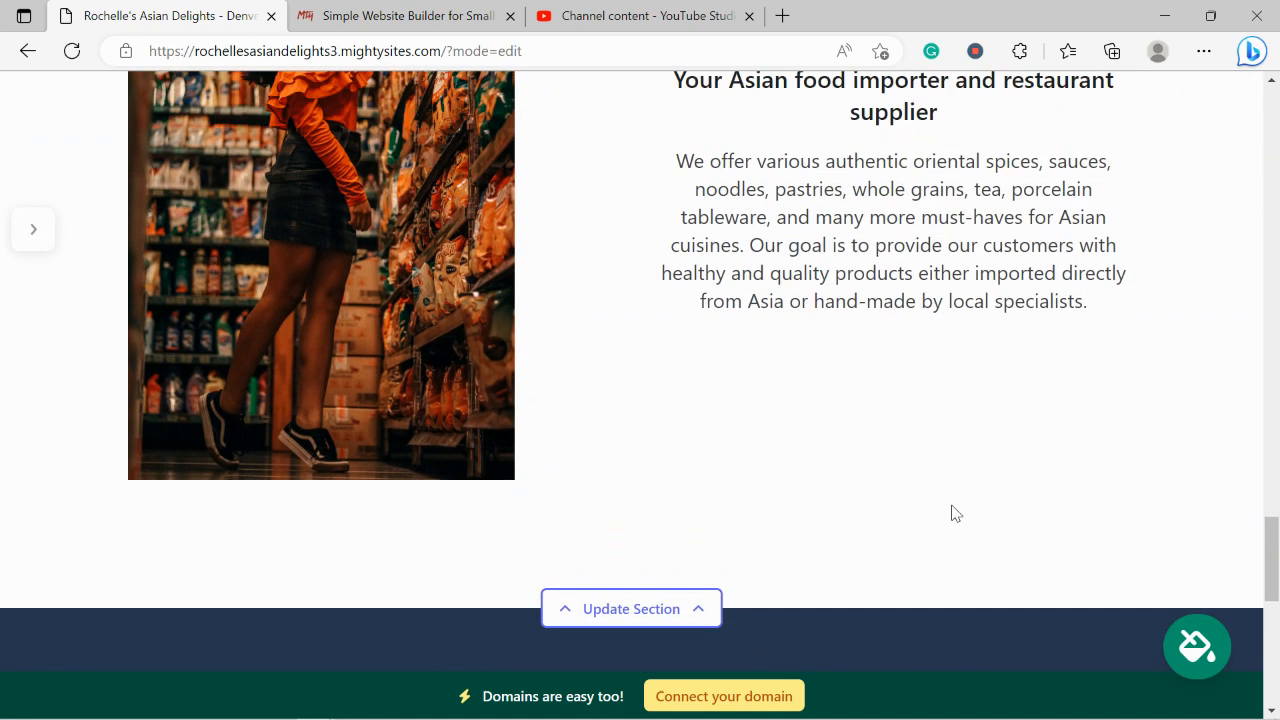
pyautogui.scroll(4, 955, 513)
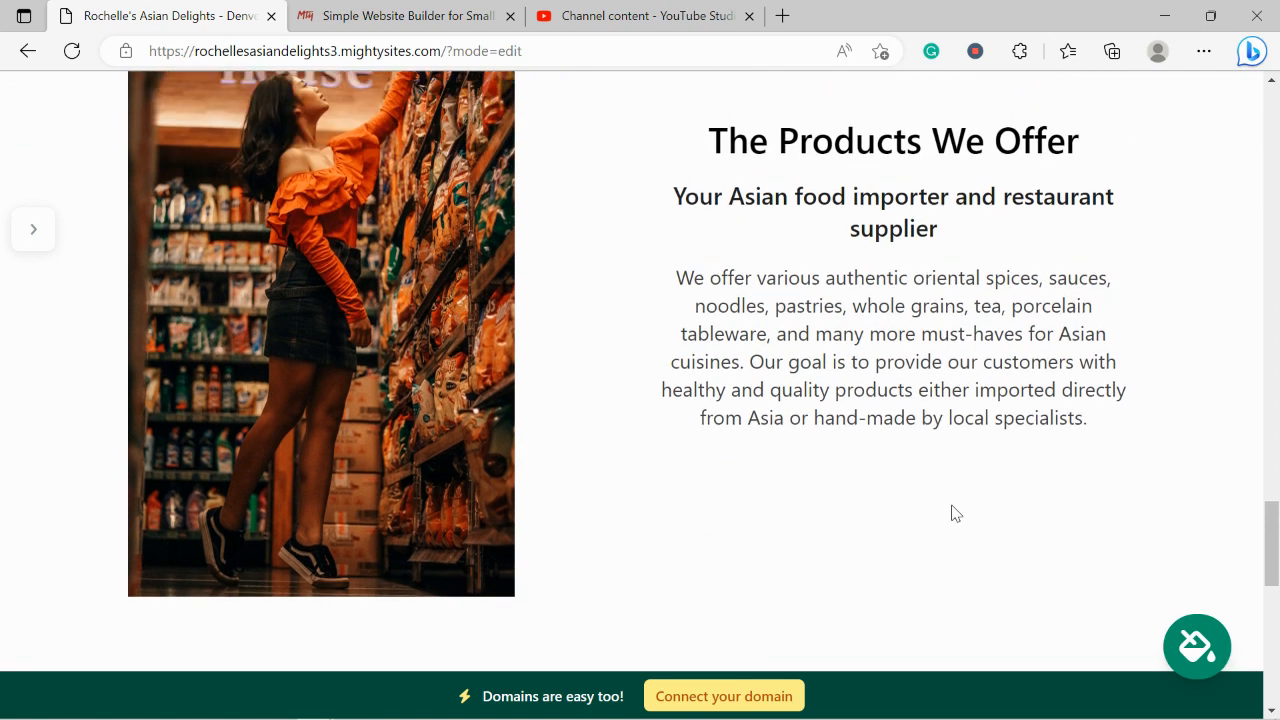
pyautogui.scroll(3, 952, 505)
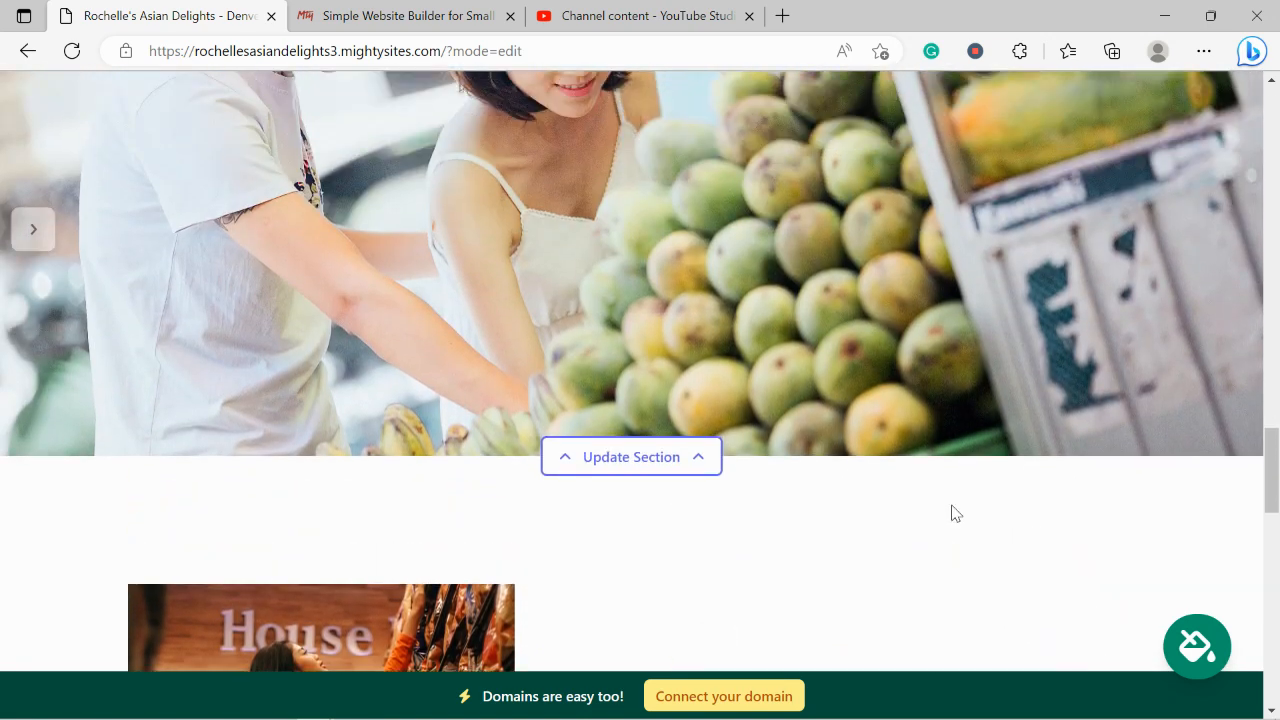
pyautogui.scroll(1, 952, 513)
pyautogui.scroll(4, 952, 513)
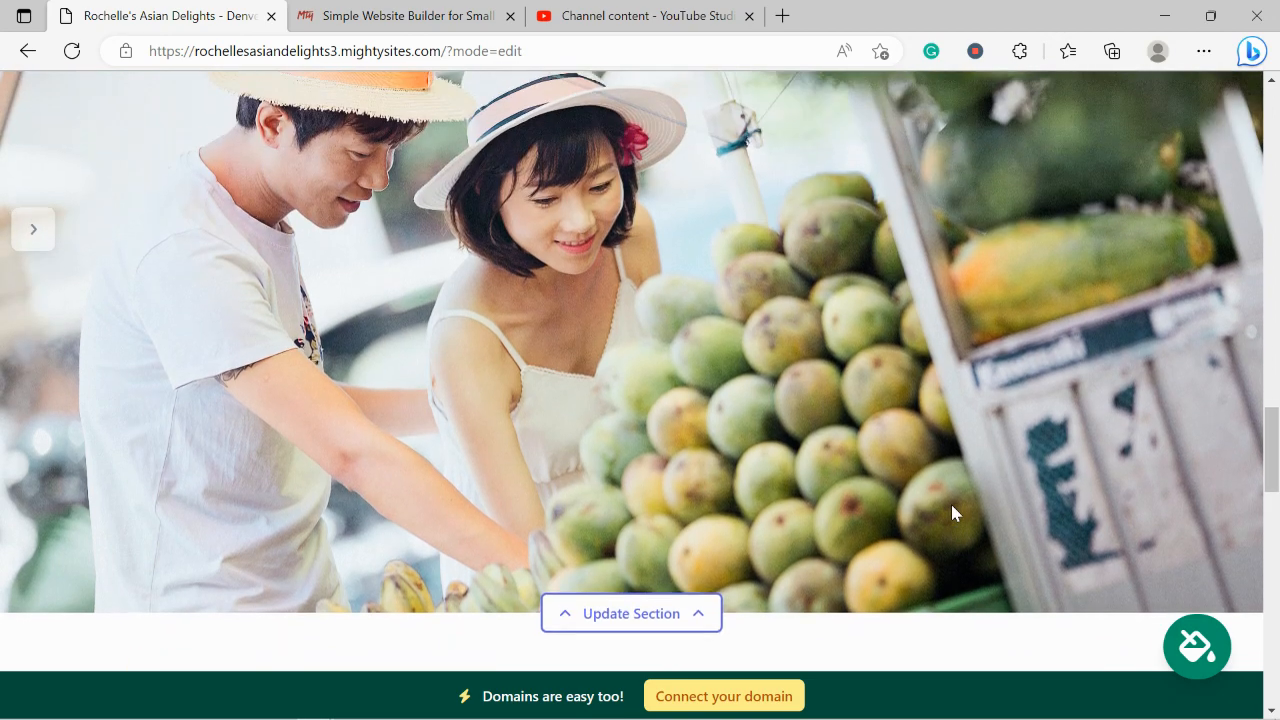
pyautogui.scroll(5, 951, 508)
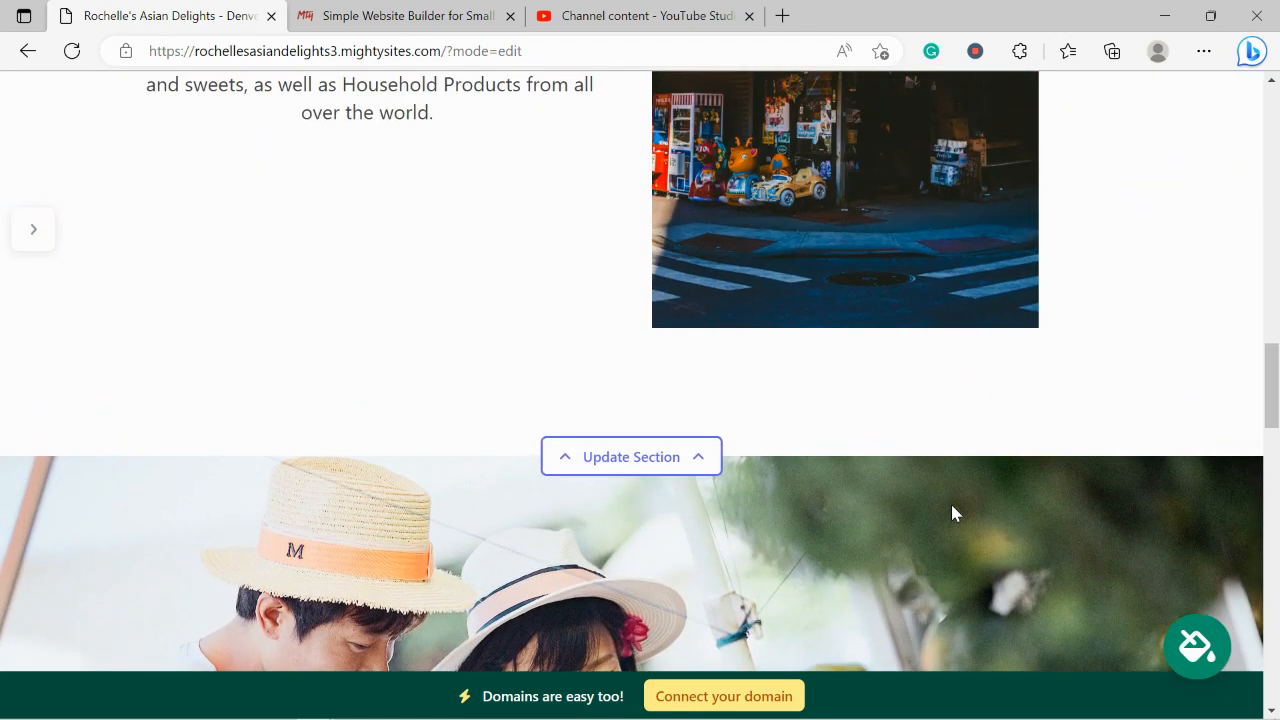
pyautogui.scroll(6, 952, 506)
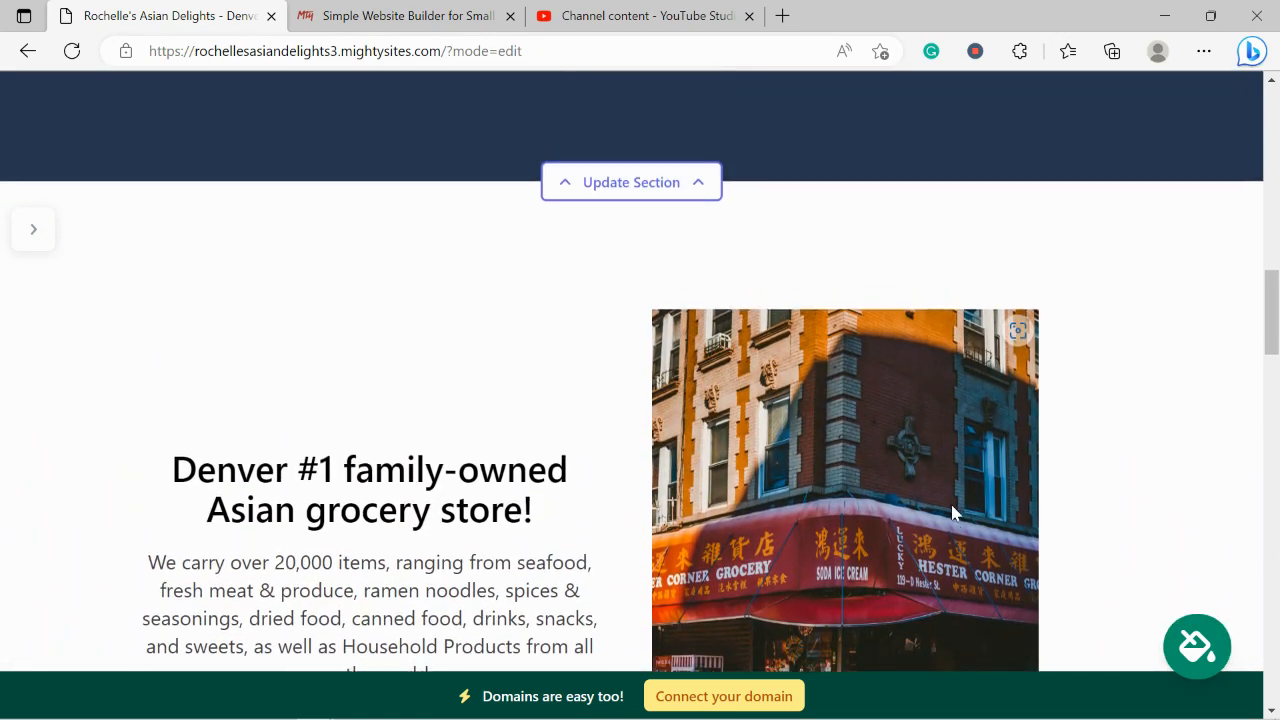
pyautogui.scroll(6, 952, 508)
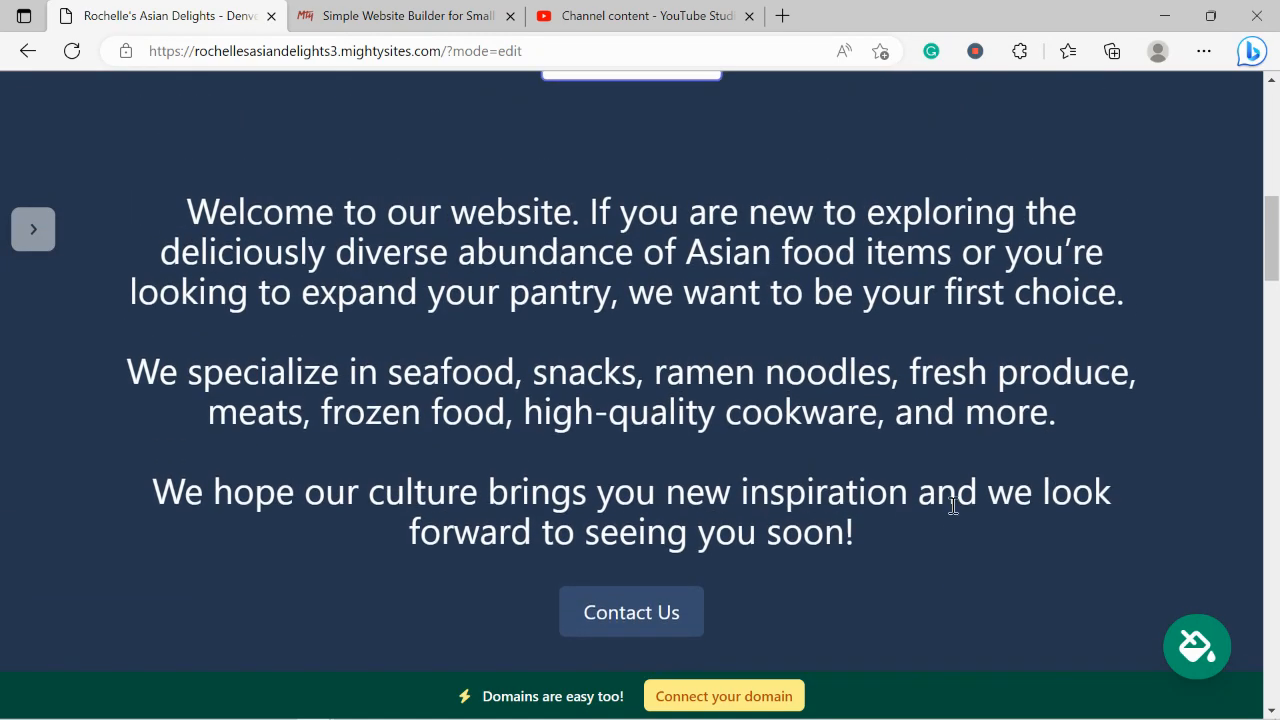
pyautogui.scroll(3, 952, 506)
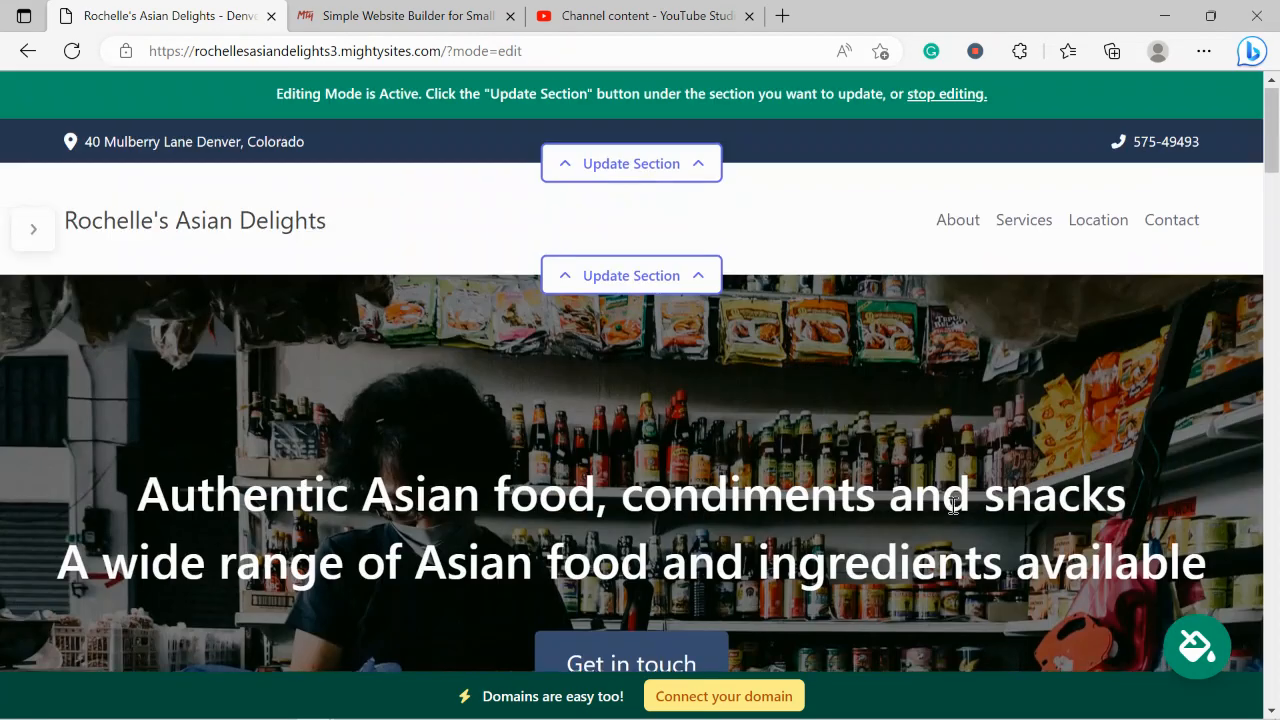
# Turn on 'Show email on site' in the header location details, check the address's Maps link, and save
pyautogui.click(615, 172)
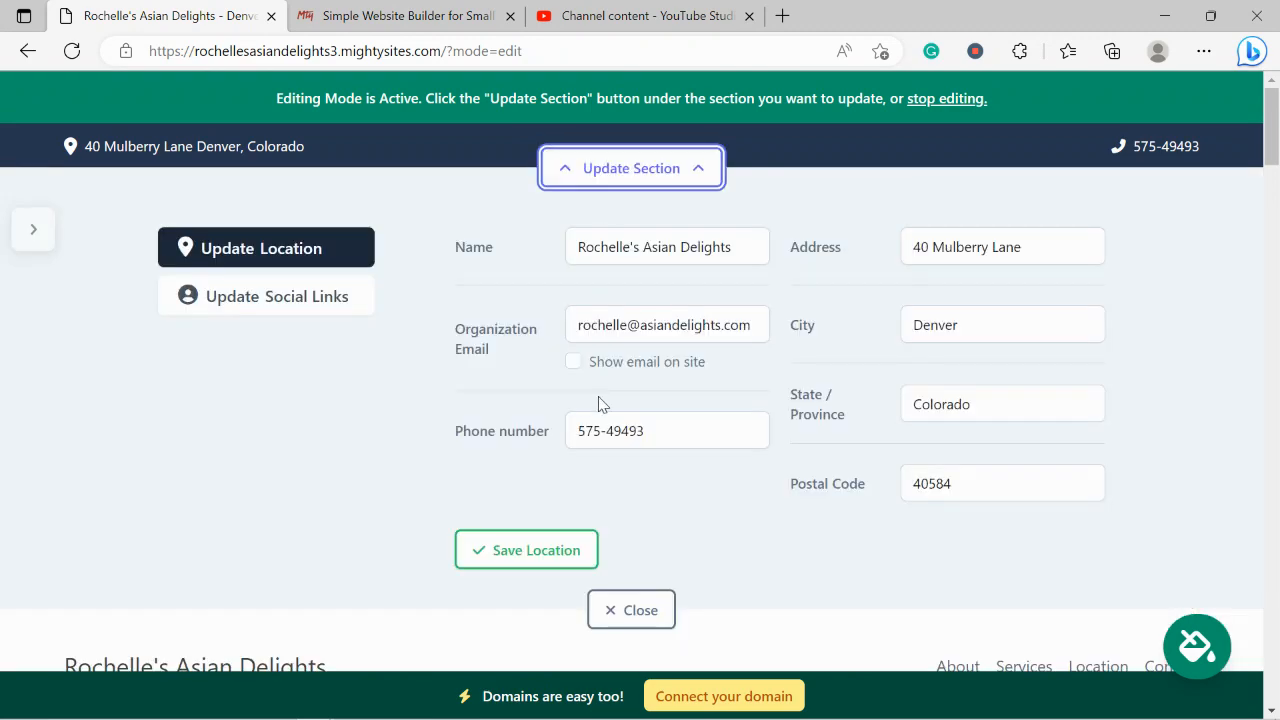
pyautogui.click(573, 362)
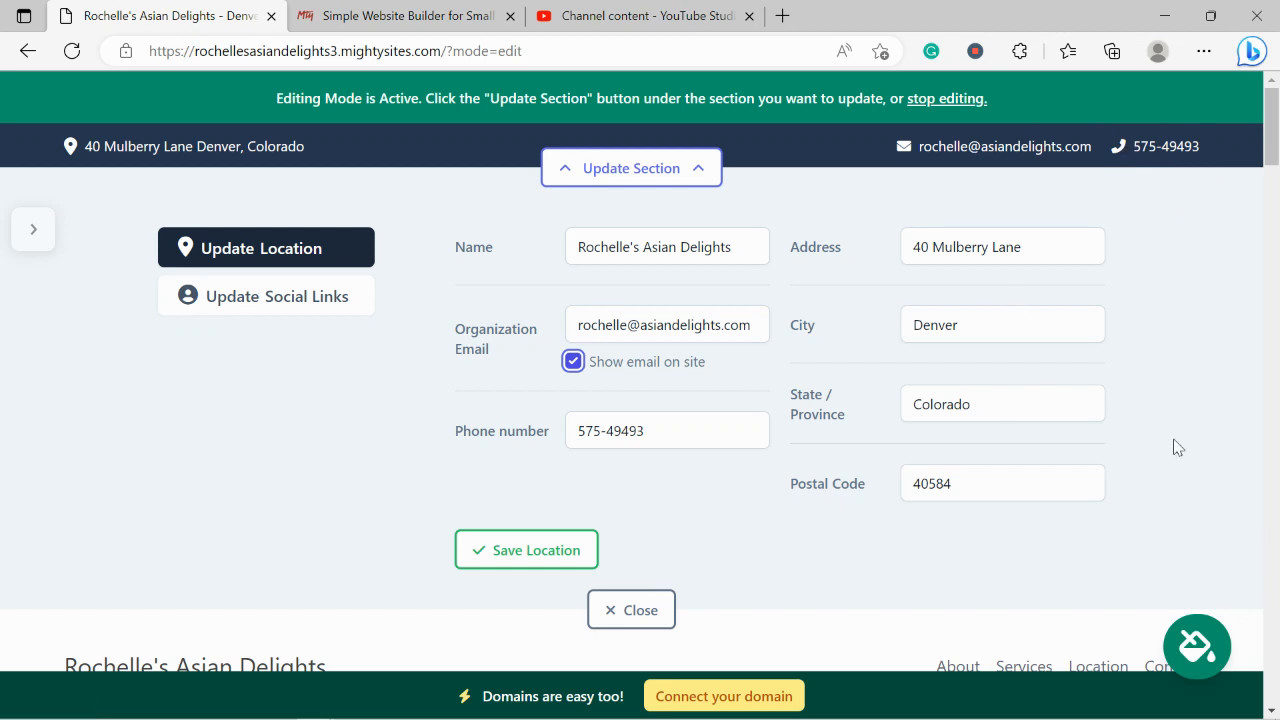
pyautogui.click(278, 156)
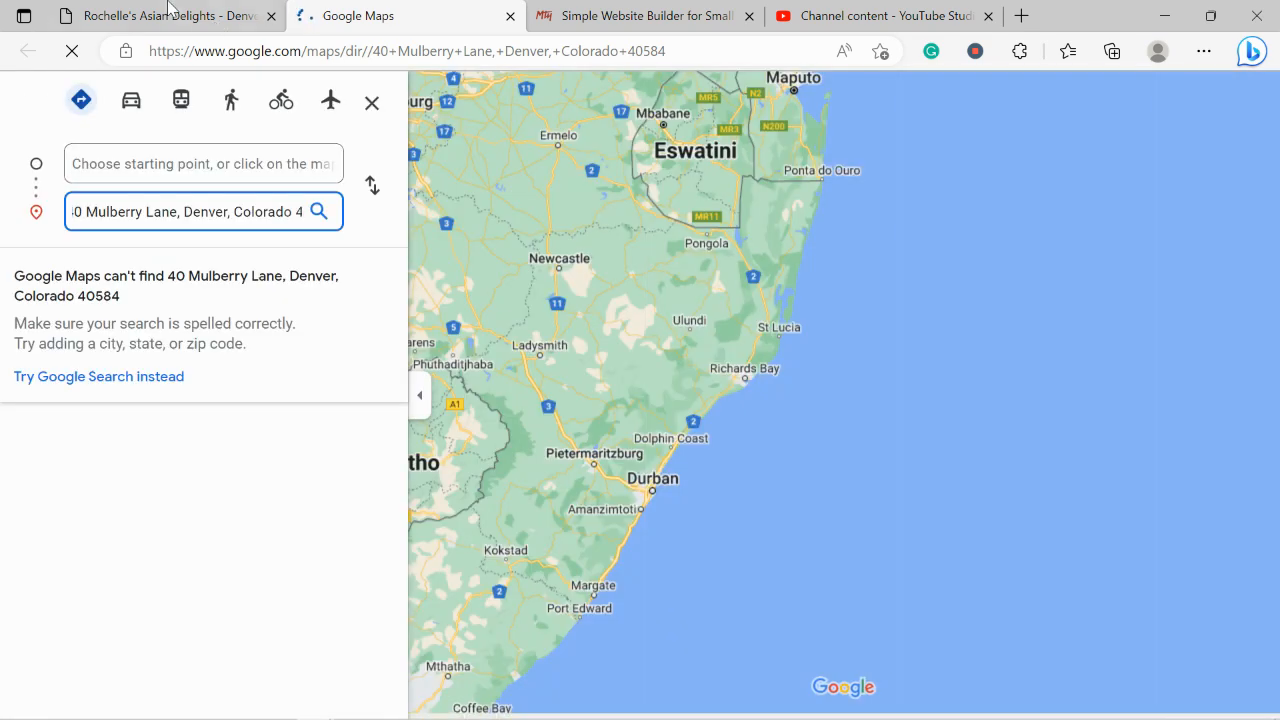
pyautogui.click(170, 12)
pyautogui.click(509, 16)
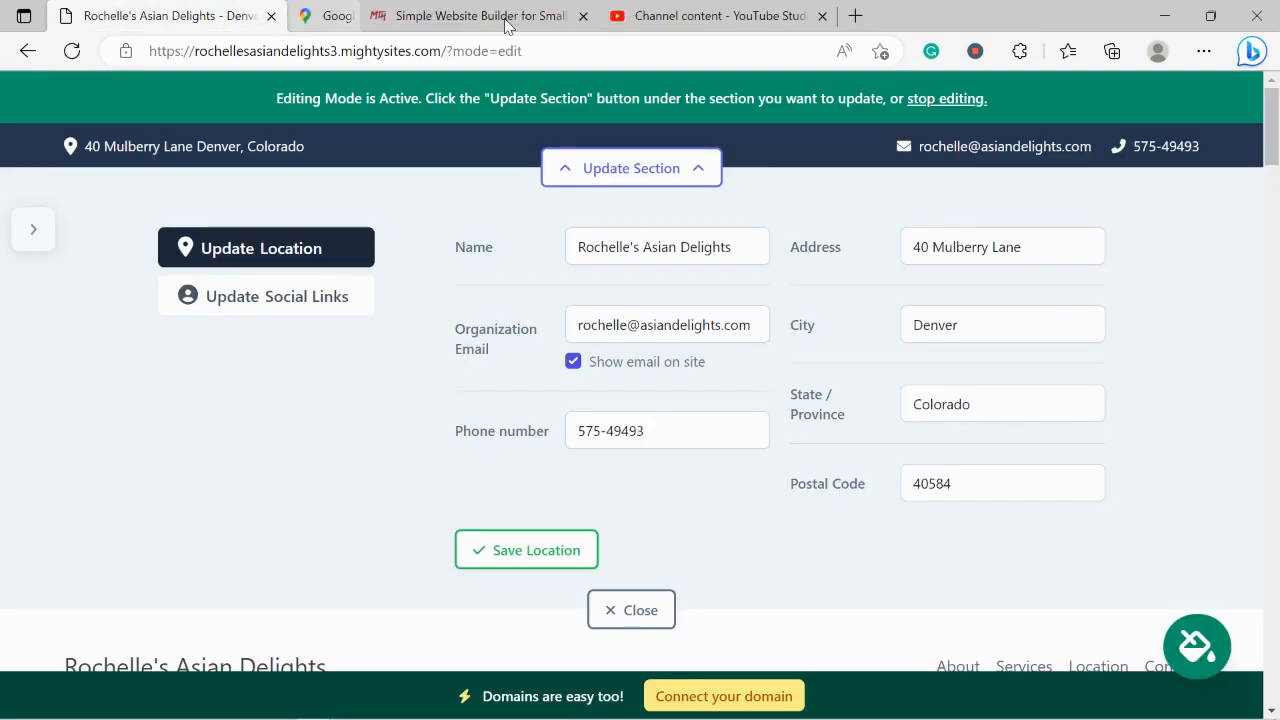
pyautogui.click(522, 566)
# Add the Mighty Sites Instagram handle to the social links
pyautogui.click(309, 295)
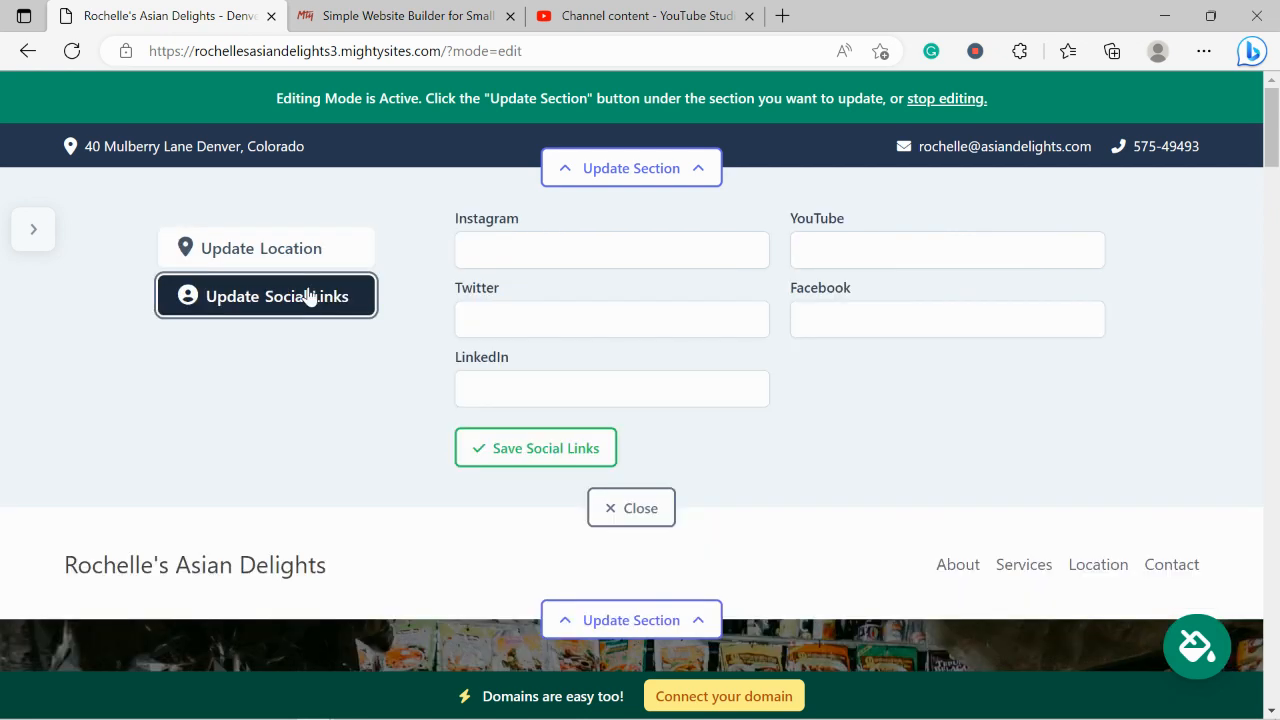
pyautogui.click(517, 266)
pyautogui.write('mightys')
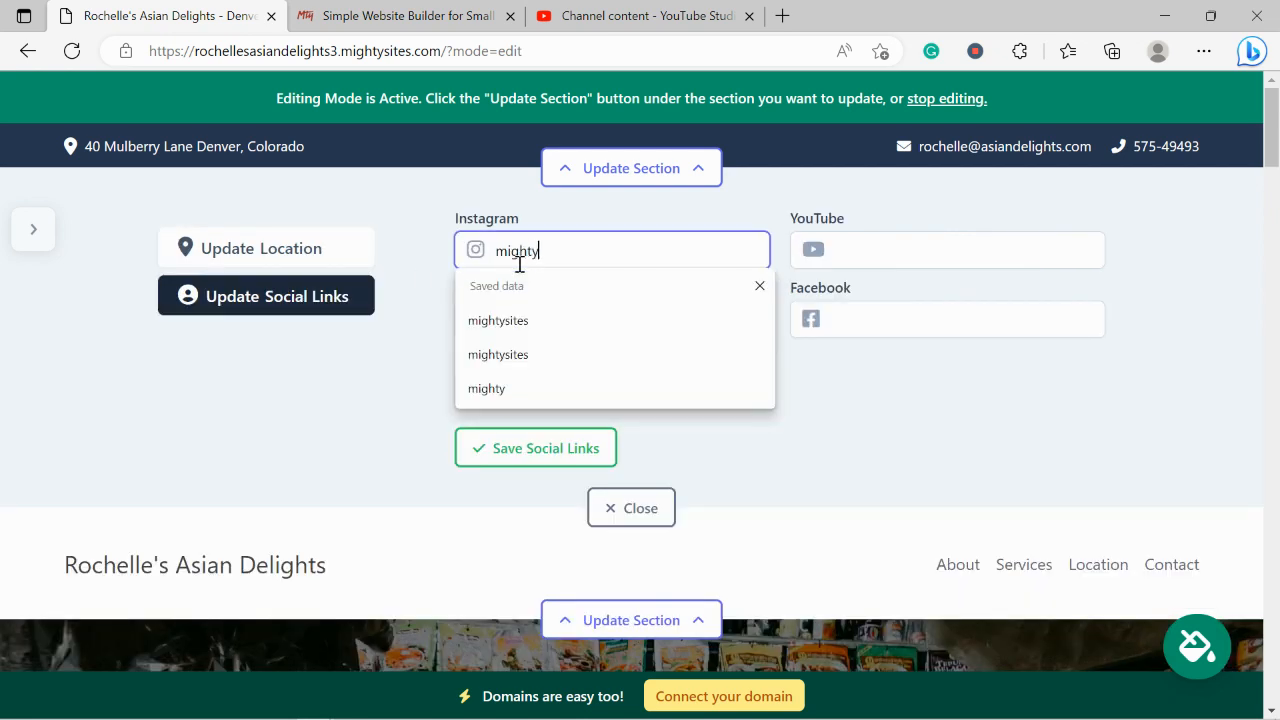
pyautogui.press('BackSpace')
pyautogui.press('BackSpace')
pyautogui.write('ysit')
pyautogui.press('Return')
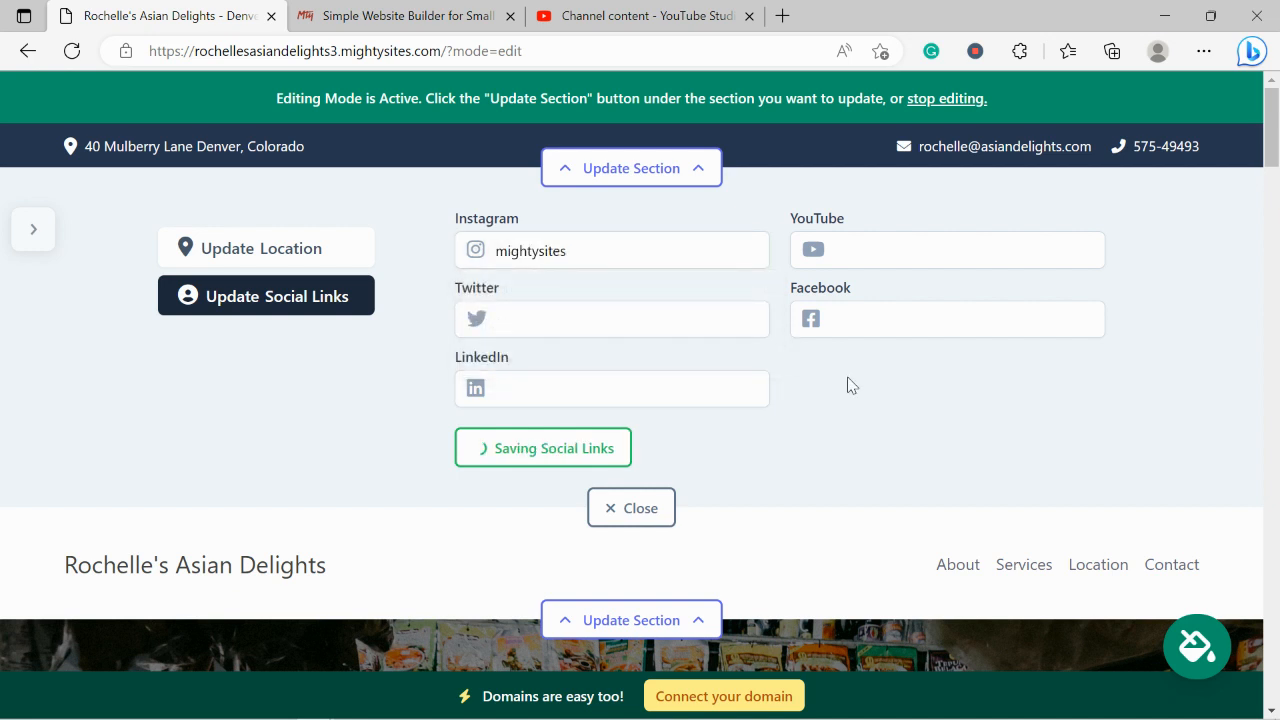
# Add the Twitter handle 'mightysitesusa' and close the header editing panel
pyautogui.click(543, 316)
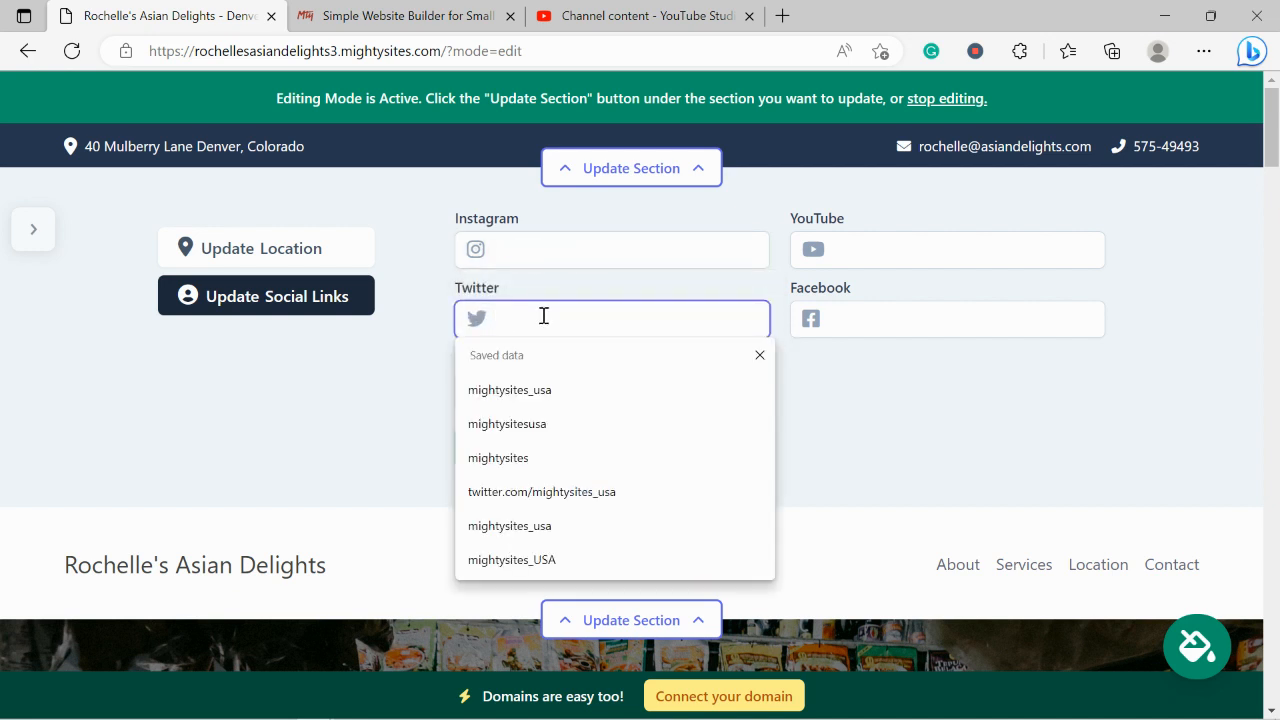
pyautogui.write('mightysitesusa')
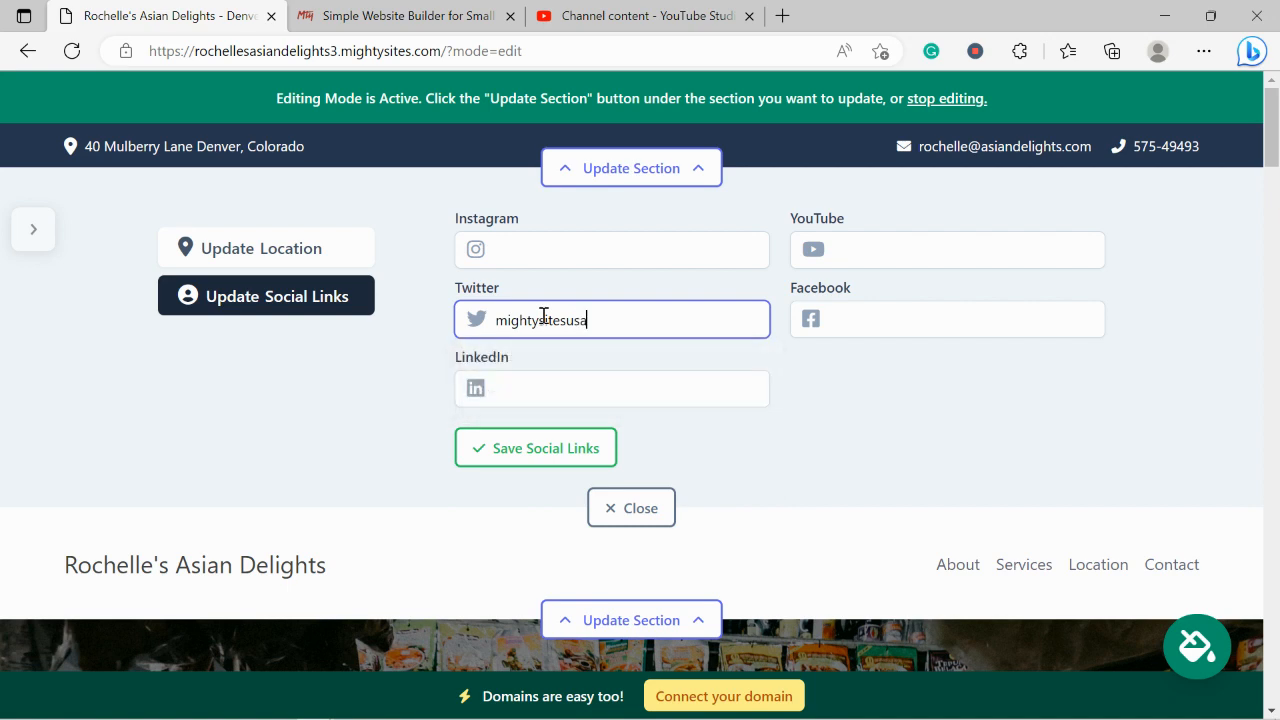
pyautogui.press('Return')
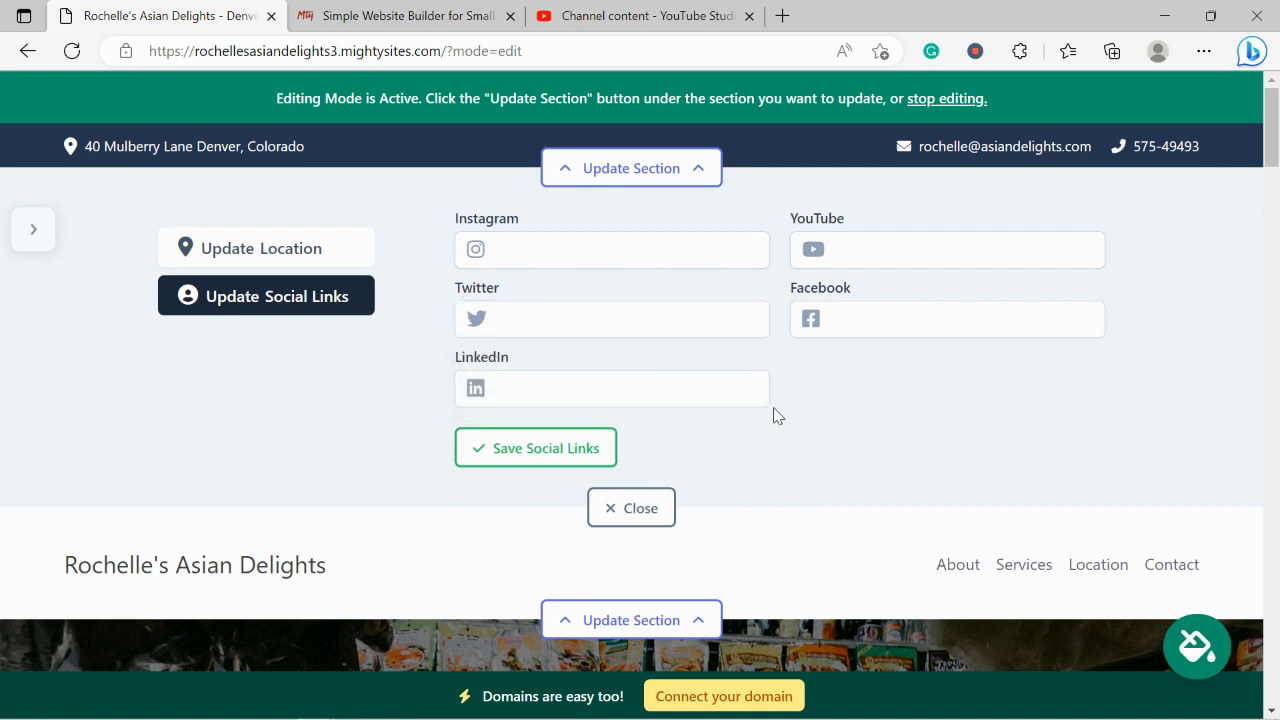
pyautogui.click(641, 509)
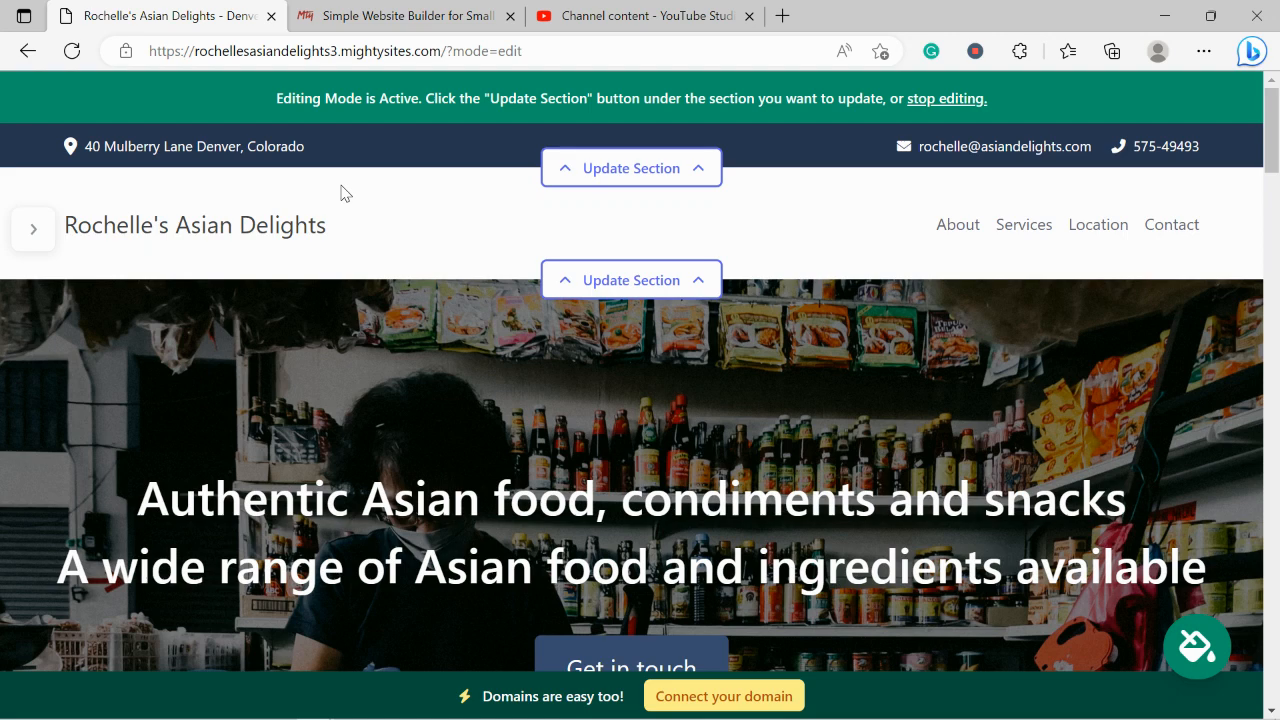
# Upload the 'Mighty Sites Logo YouTube' picture from Pictures as the header logo and open it for editing
pyautogui.click(672, 282)
pyautogui.click(332, 405)
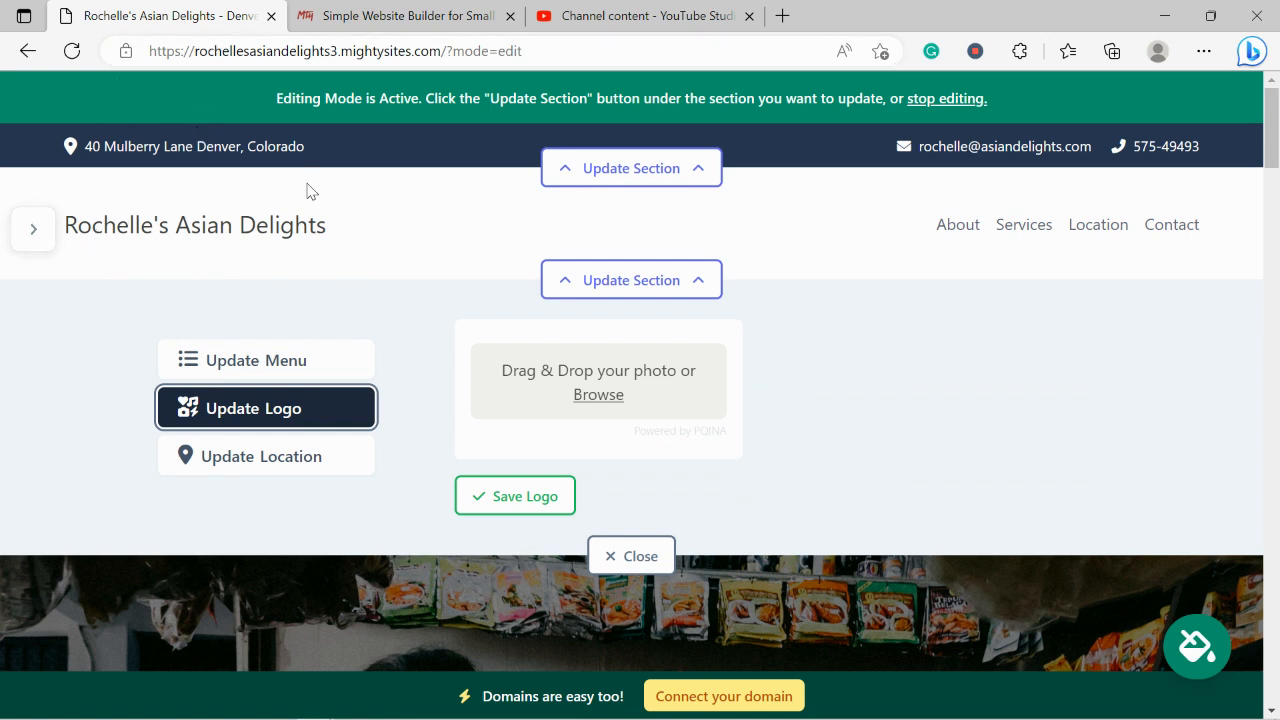
pyautogui.click(599, 396)
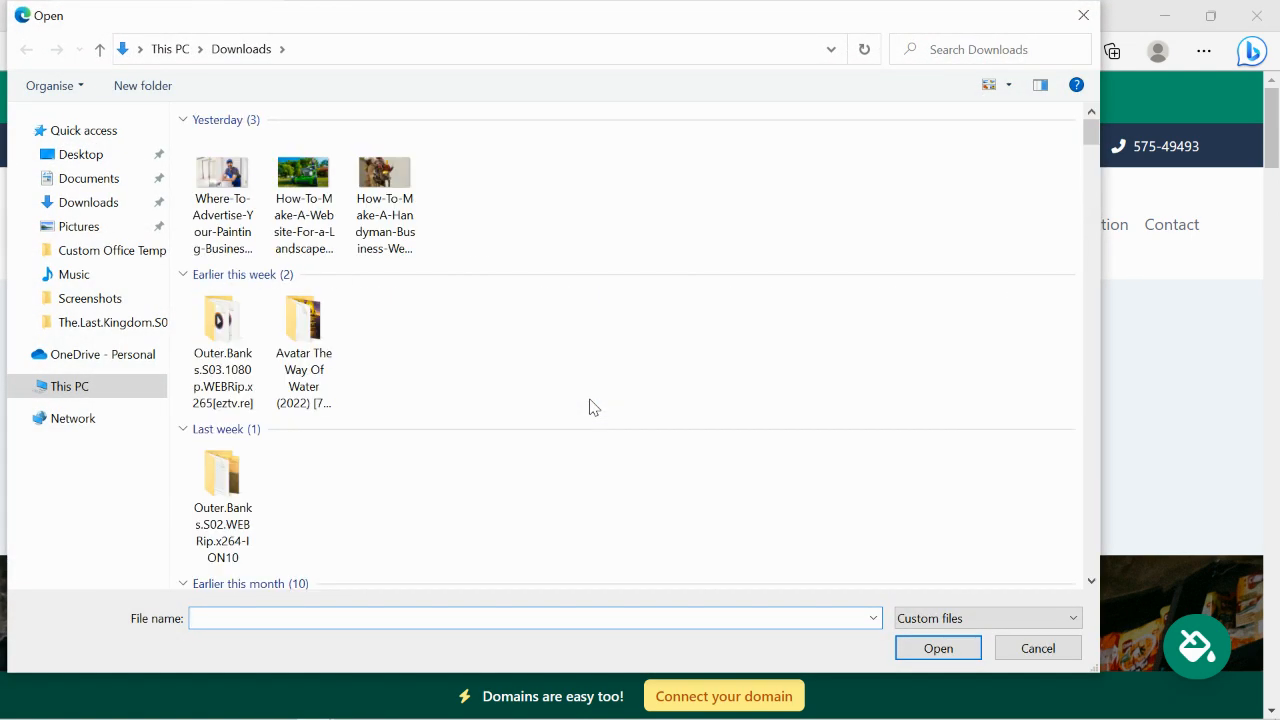
pyautogui.click(105, 227)
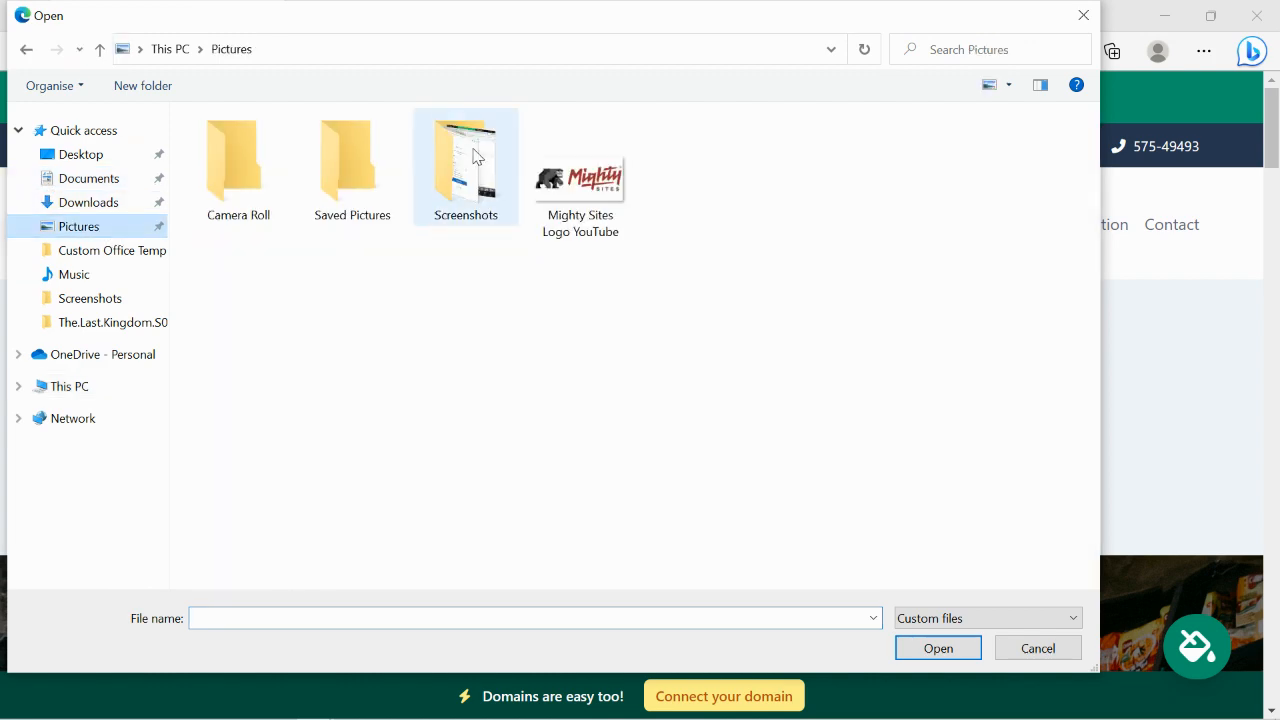
pyautogui.click(558, 162)
pyautogui.doubleClick(558, 162)
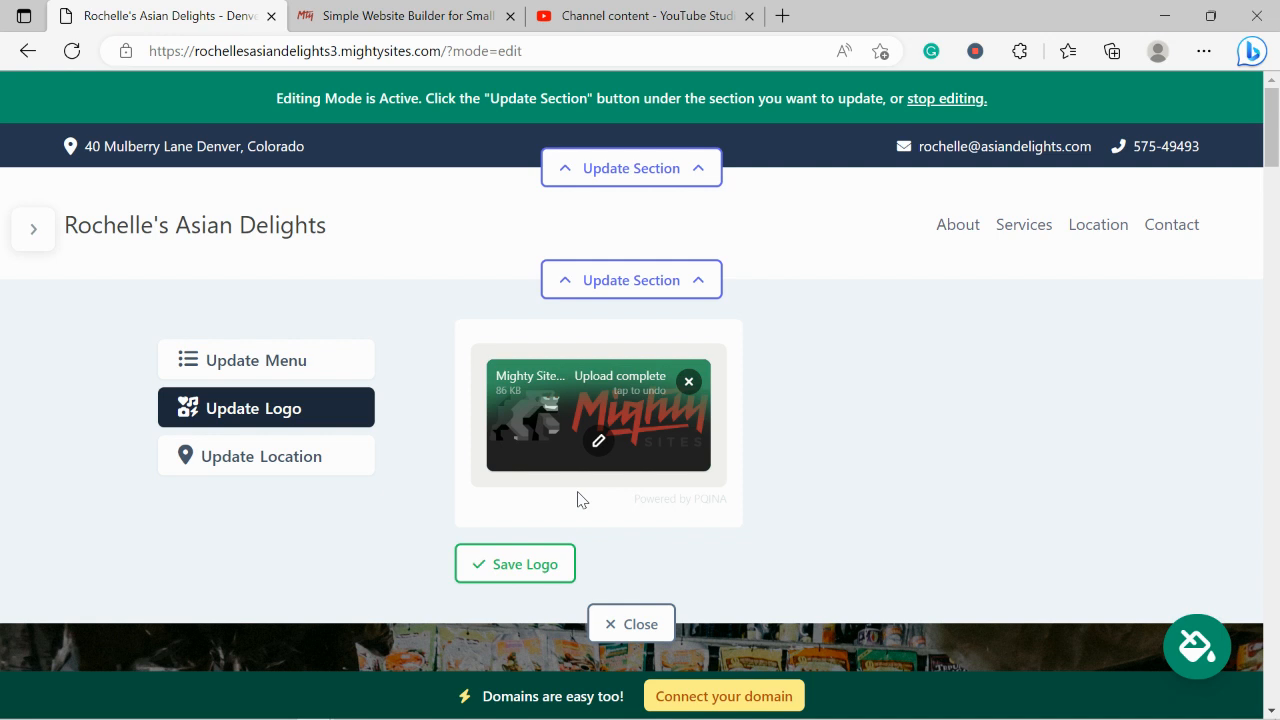
pyautogui.click(599, 441)
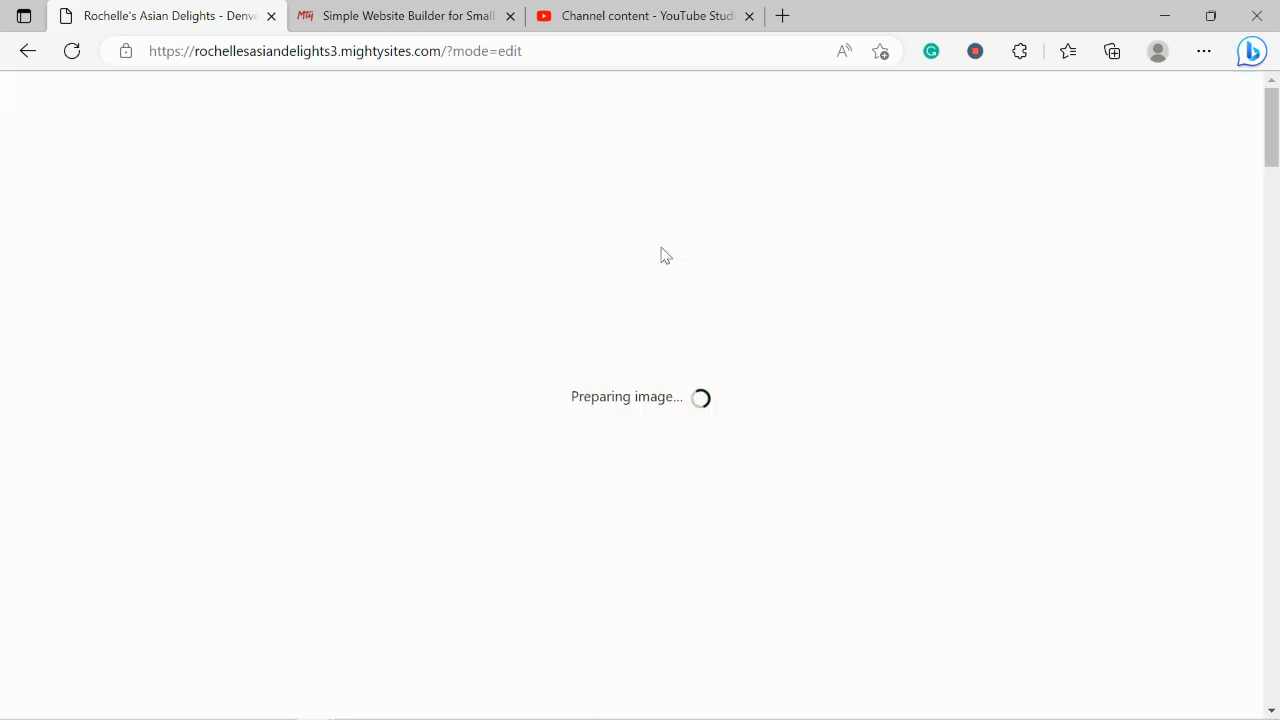
# Crop the logo's top and bottom edges, then save it as the header logo and close the panel
pyautogui.moveTo(243, 177); pyautogui.dragTo(226, 246)
pyautogui.moveTo(210, 607); pyautogui.dragTo(224, 538)
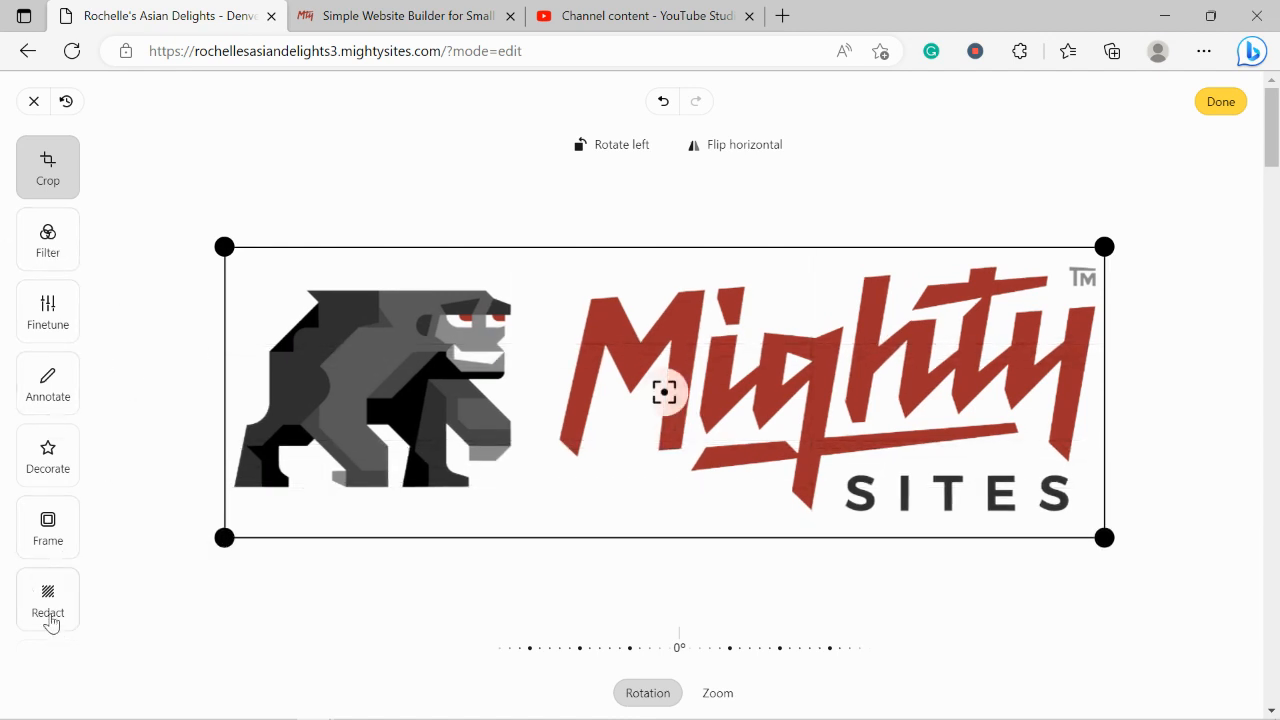
pyautogui.click(1219, 103)
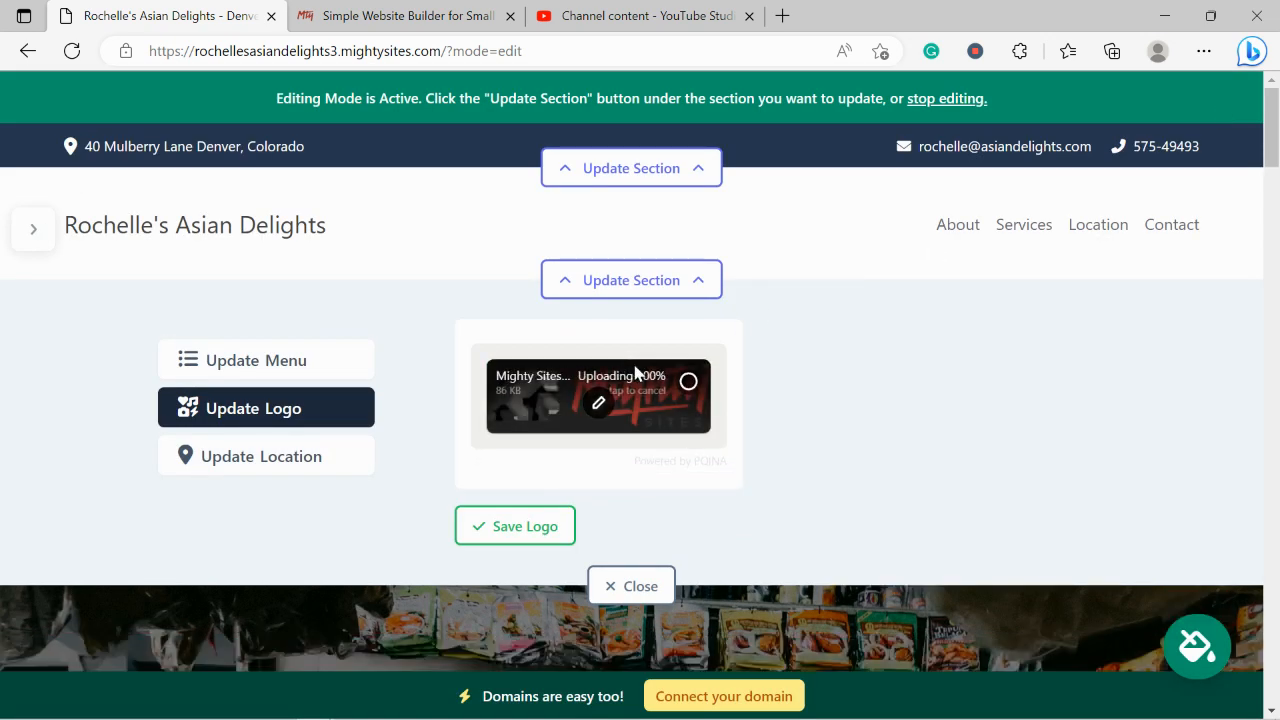
pyautogui.click(541, 533)
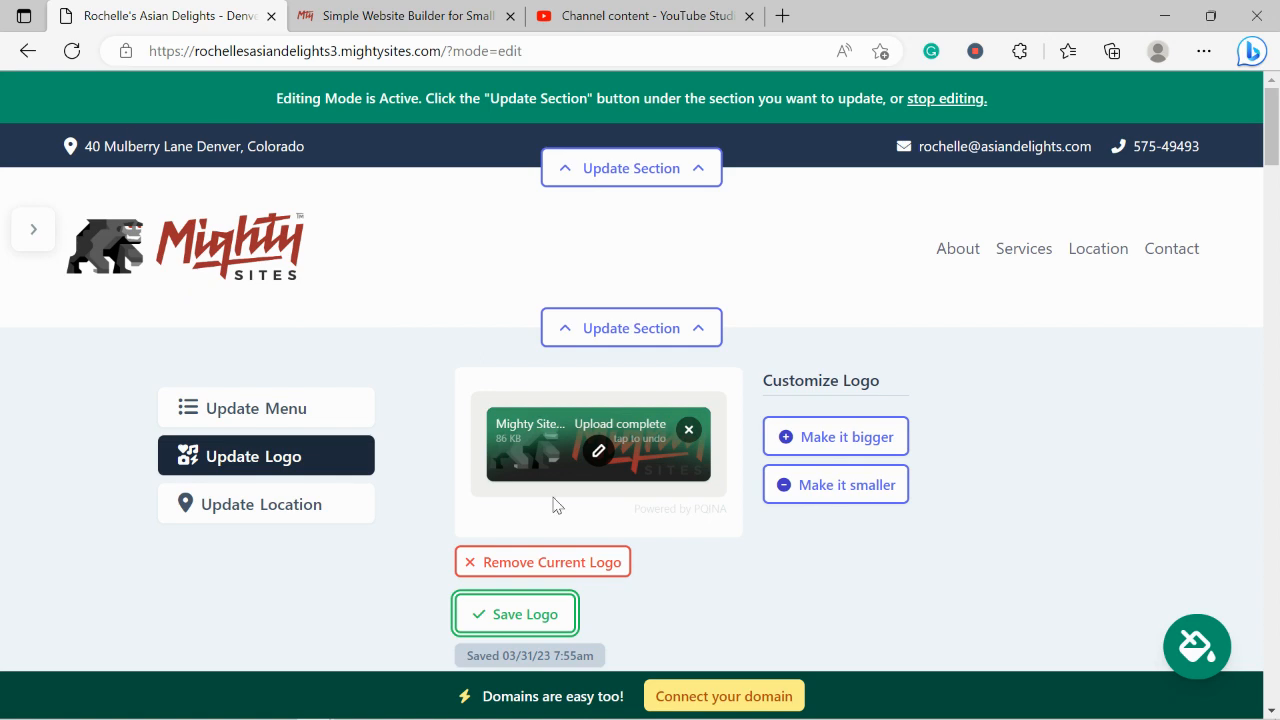
pyautogui.click(560, 626)
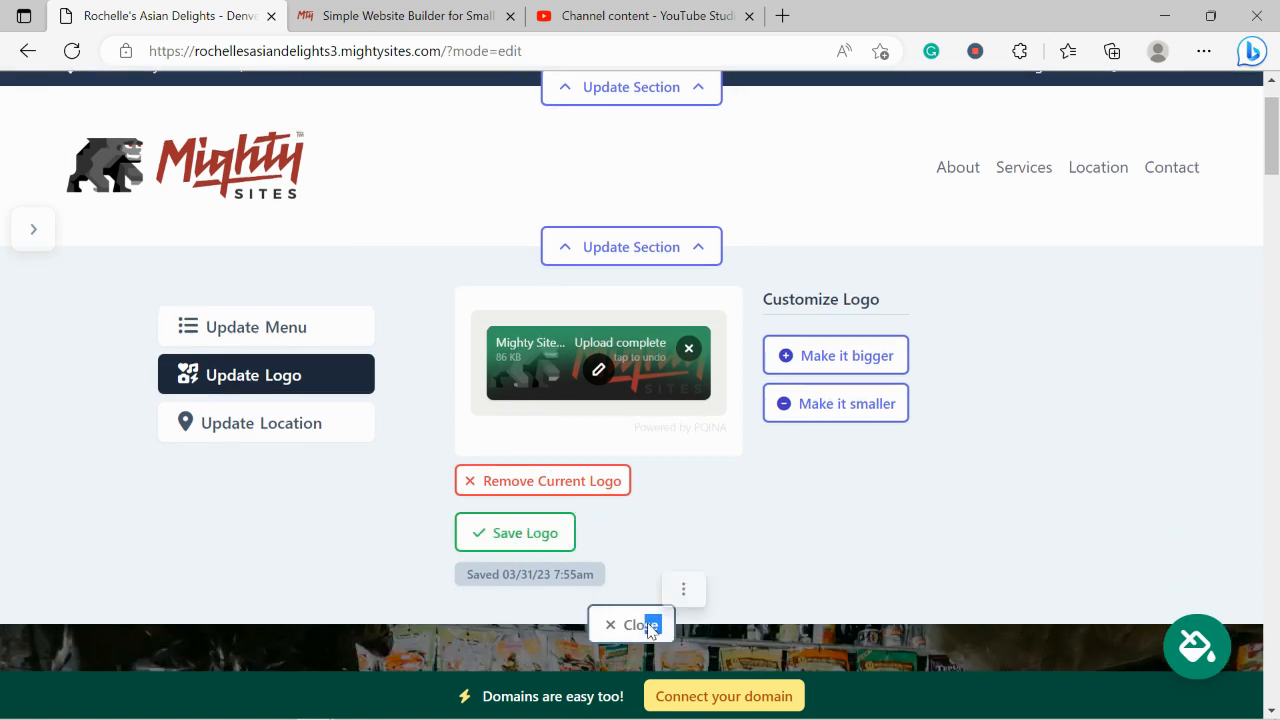
pyautogui.click(654, 628)
pyautogui.scroll(-4, 700, 440)
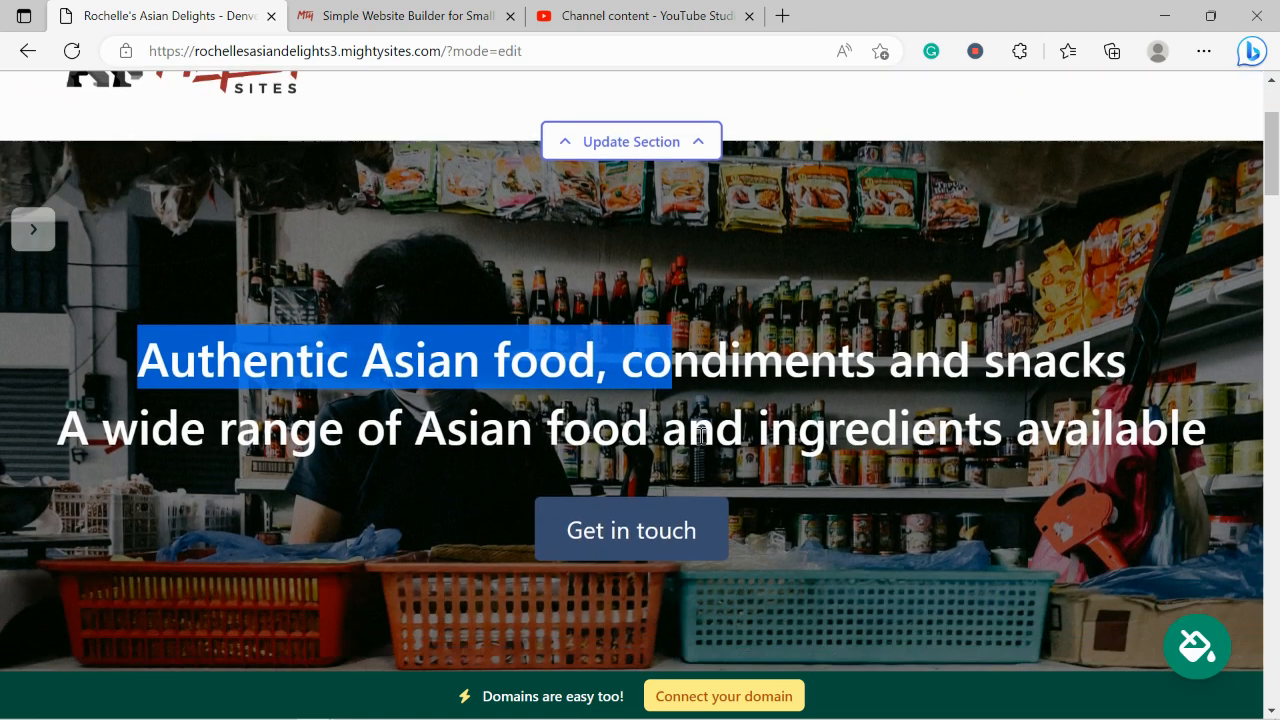
pyautogui.scroll(-3, 699, 436)
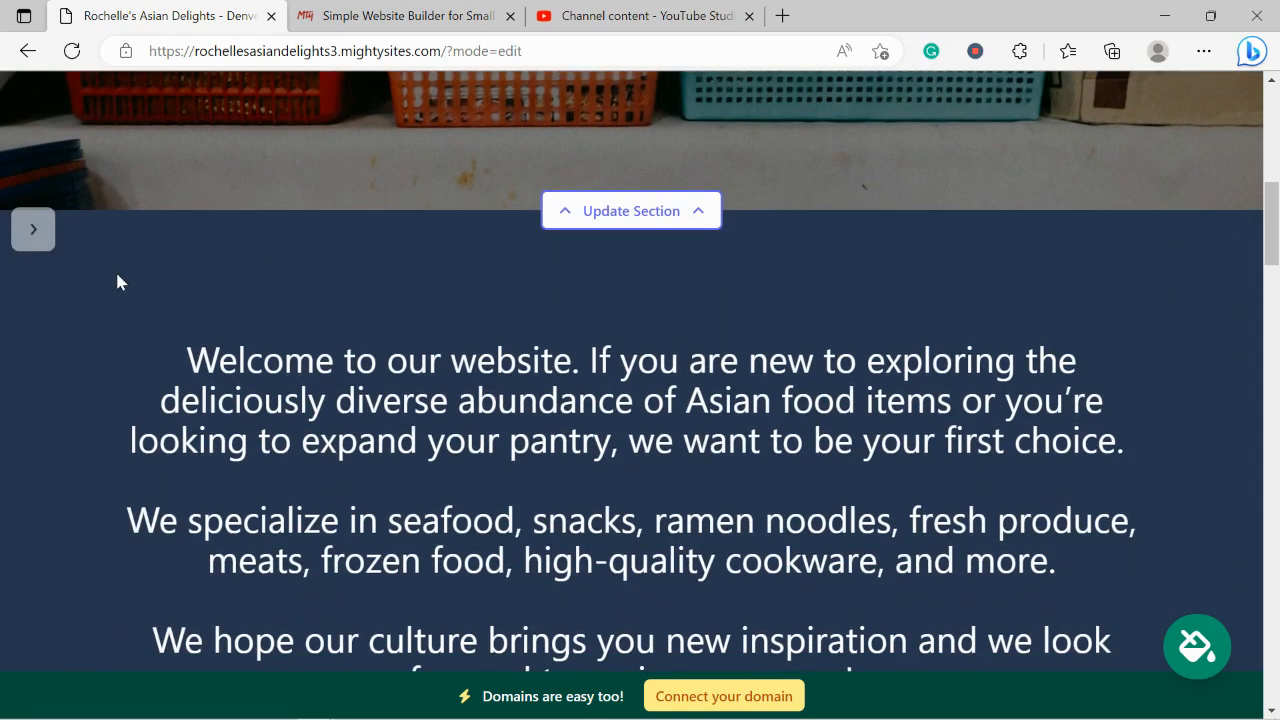
pyautogui.scroll(-5, 1165, 486)
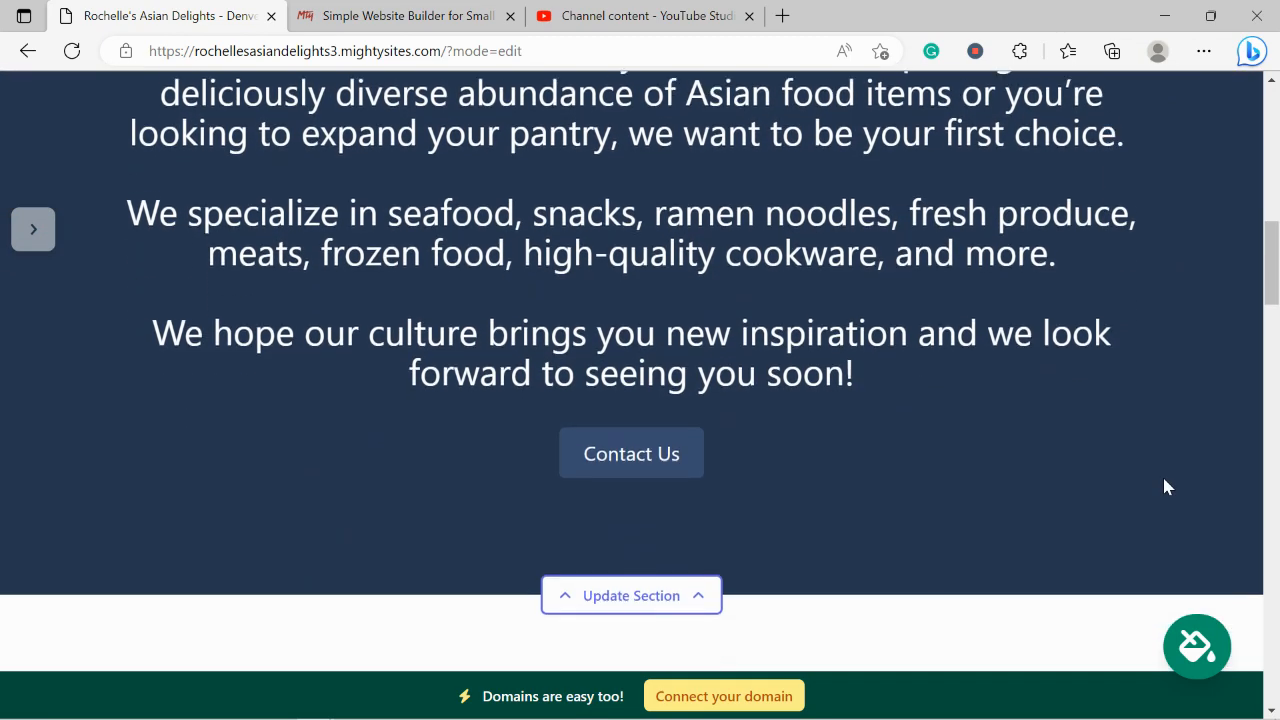
pyautogui.scroll(-3, 1167, 486)
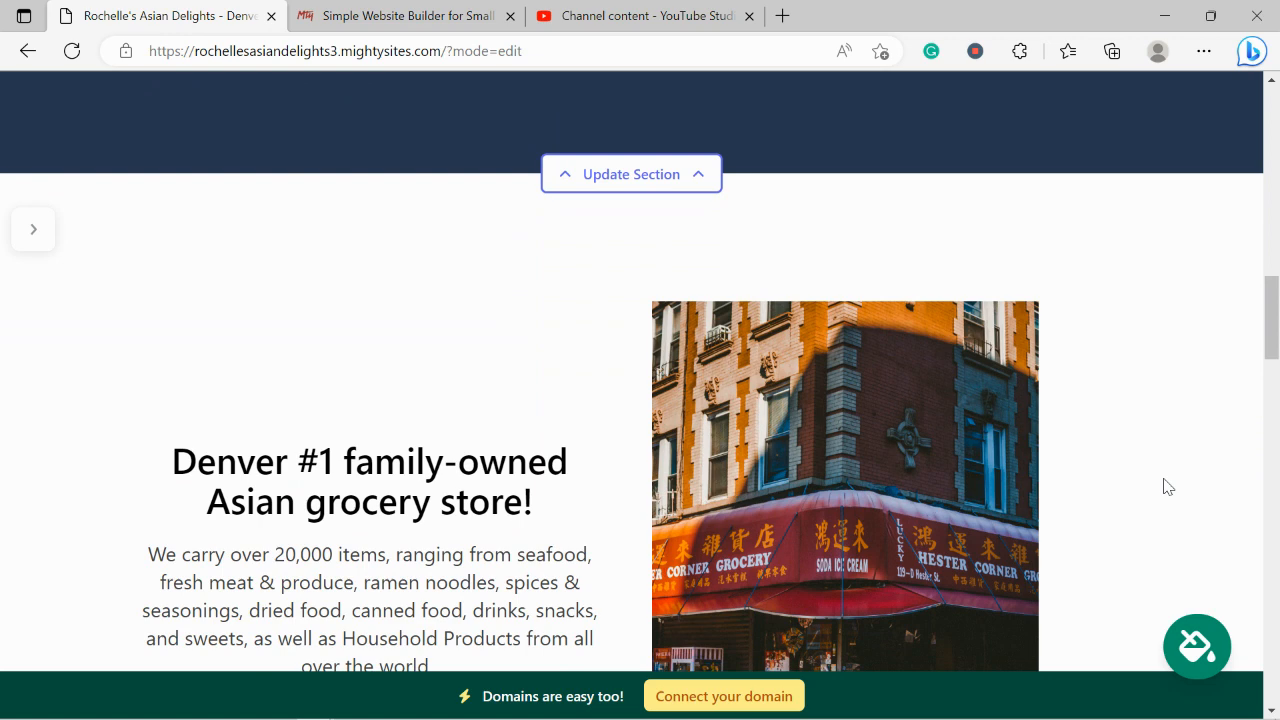
pyautogui.scroll(-3, 1167, 486)
pyautogui.scroll(-1, 1167, 486)
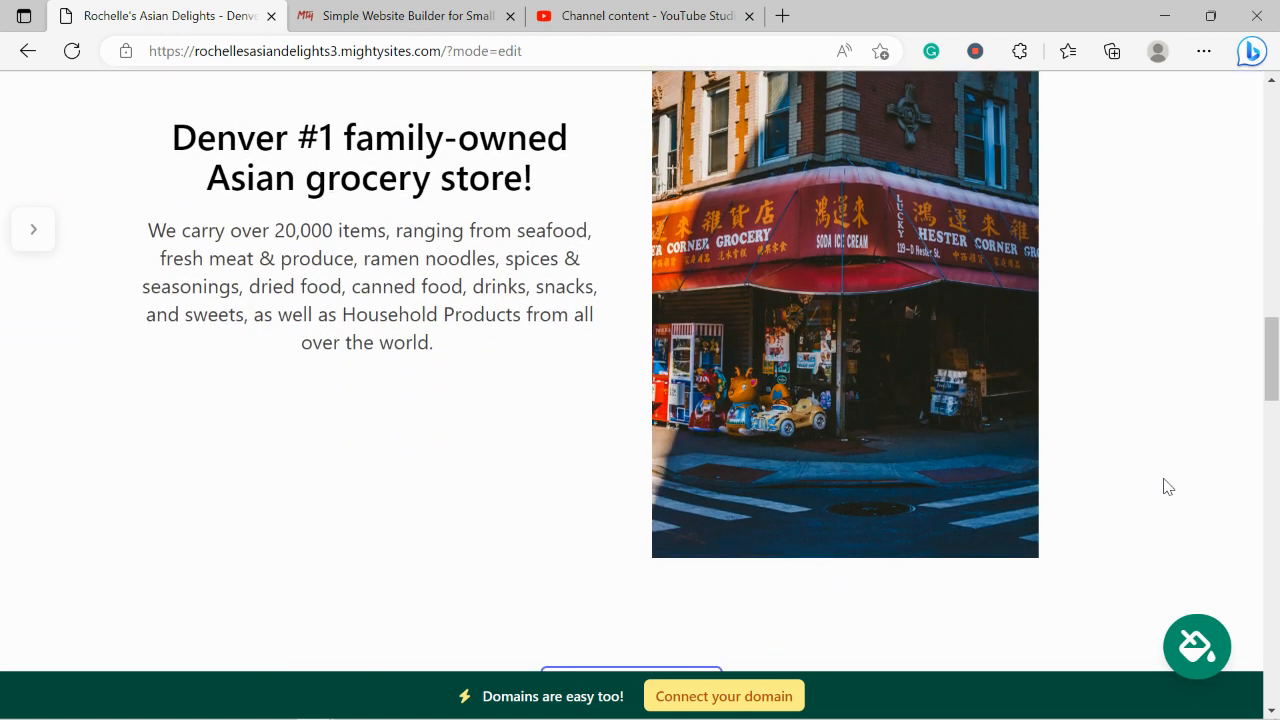
pyautogui.scroll(4, 1167, 486)
pyautogui.scroll(7, 1167, 486)
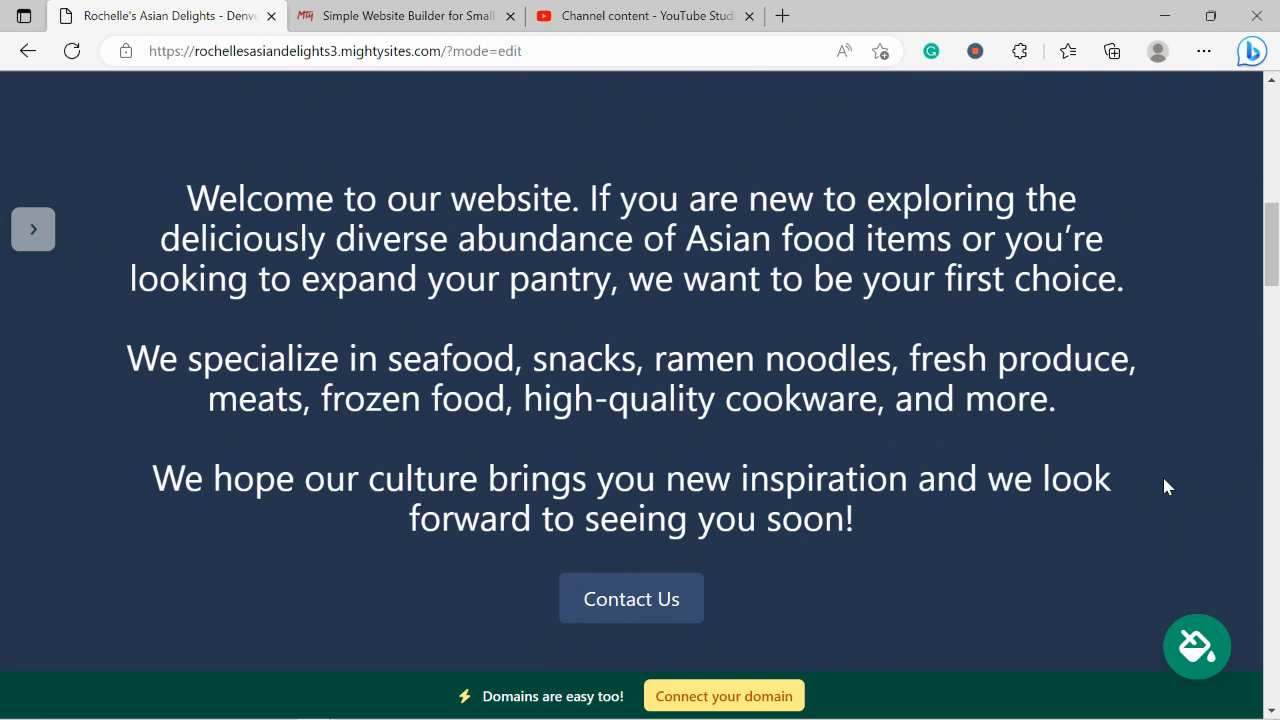
# Apply the lavender and dark purple colour theme to the whole site and save it
pyautogui.click(1193, 647)
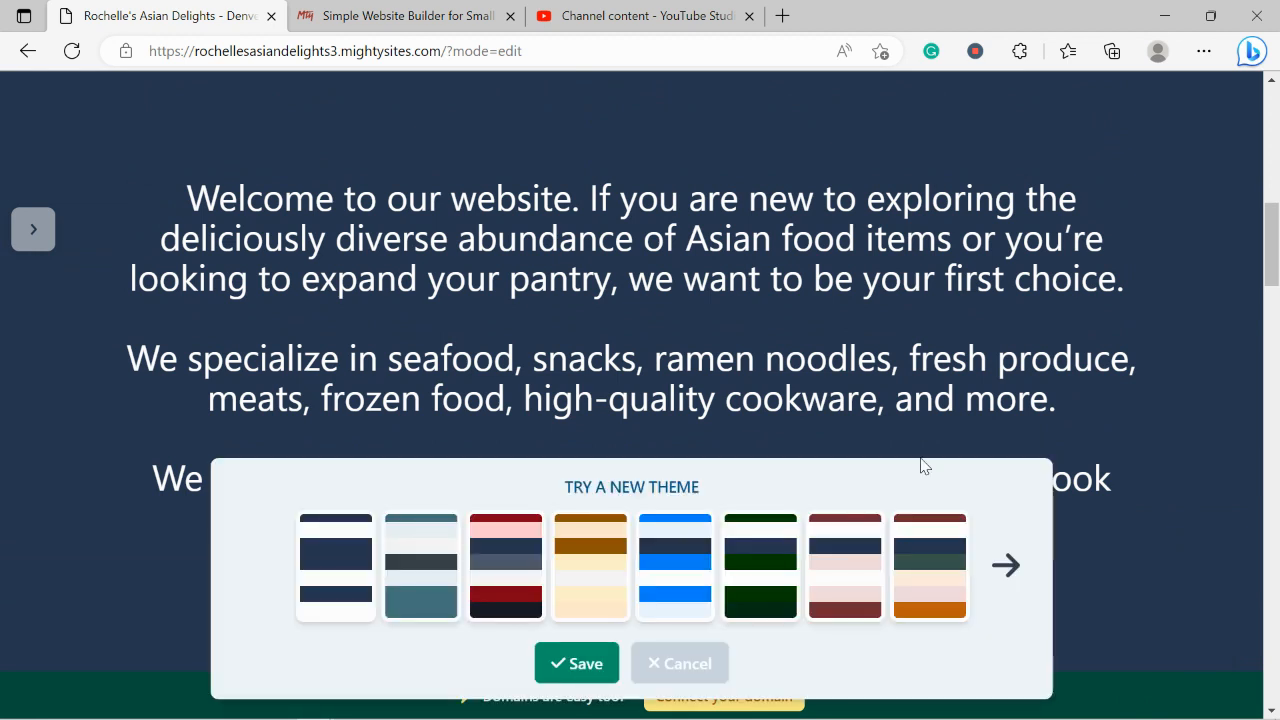
pyautogui.click(1008, 565)
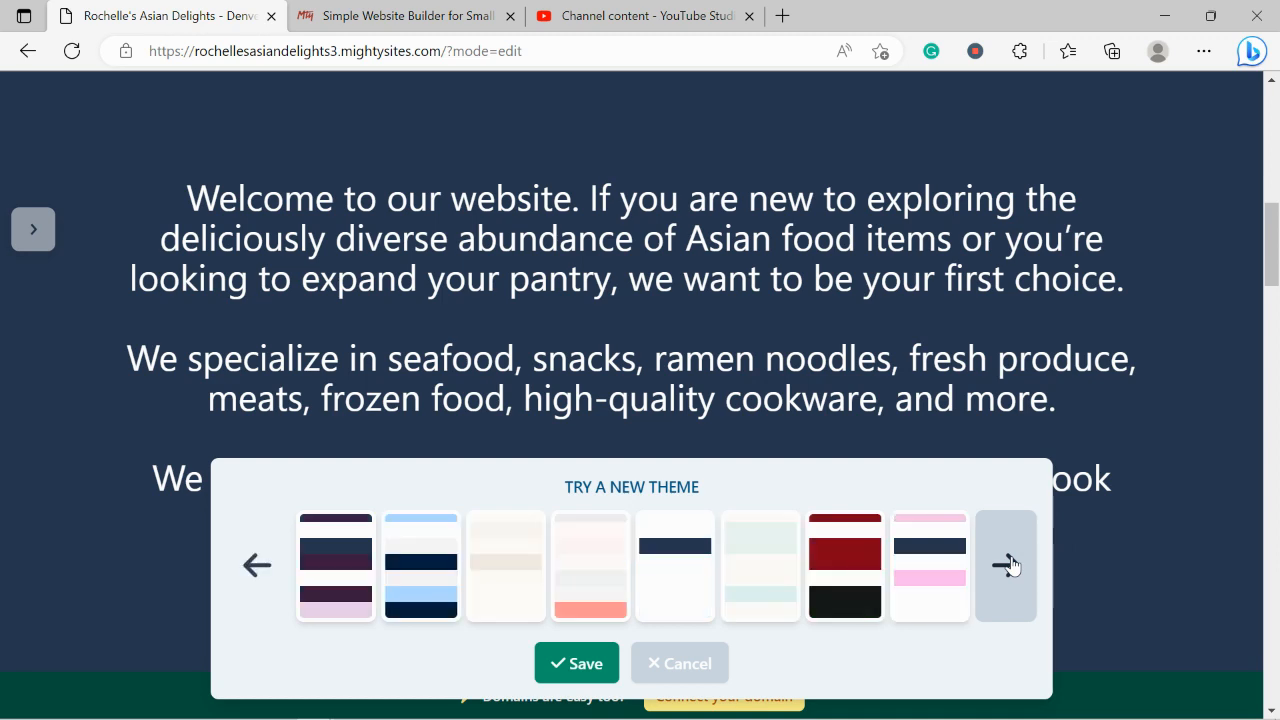
pyautogui.click(1008, 565)
pyautogui.click(1008, 565)
pyautogui.click(493, 560)
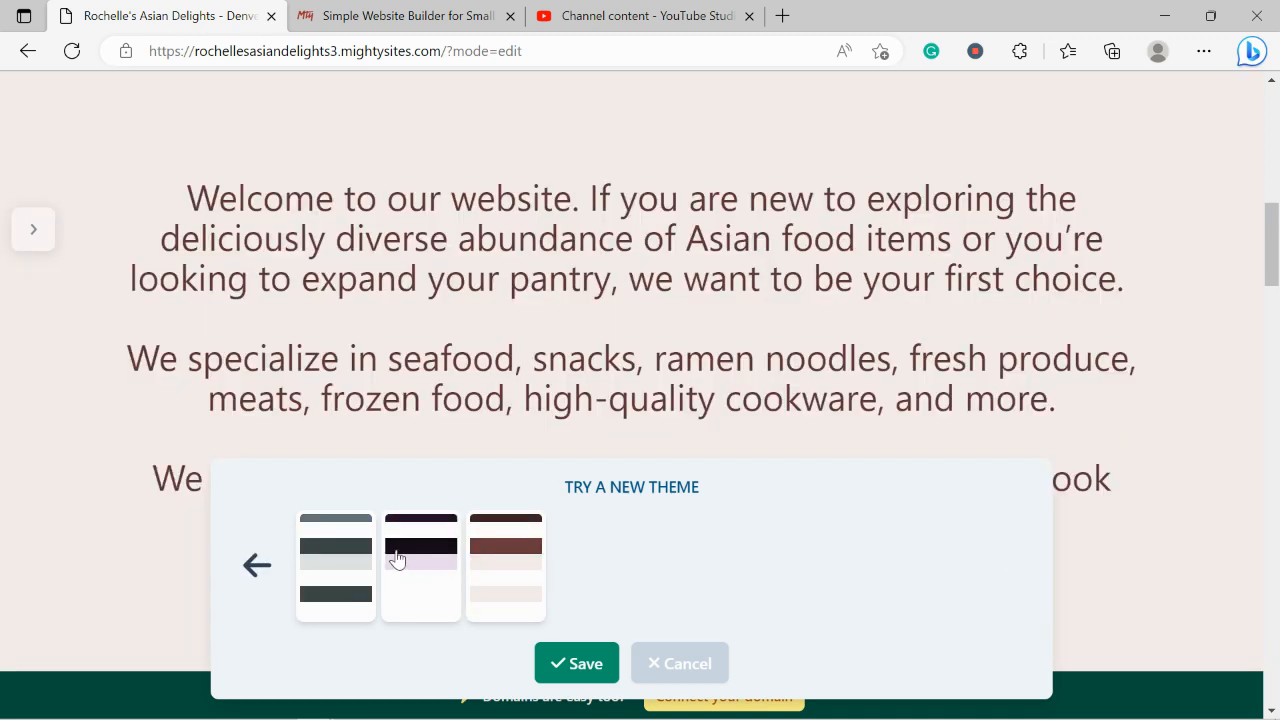
pyautogui.click(402, 560)
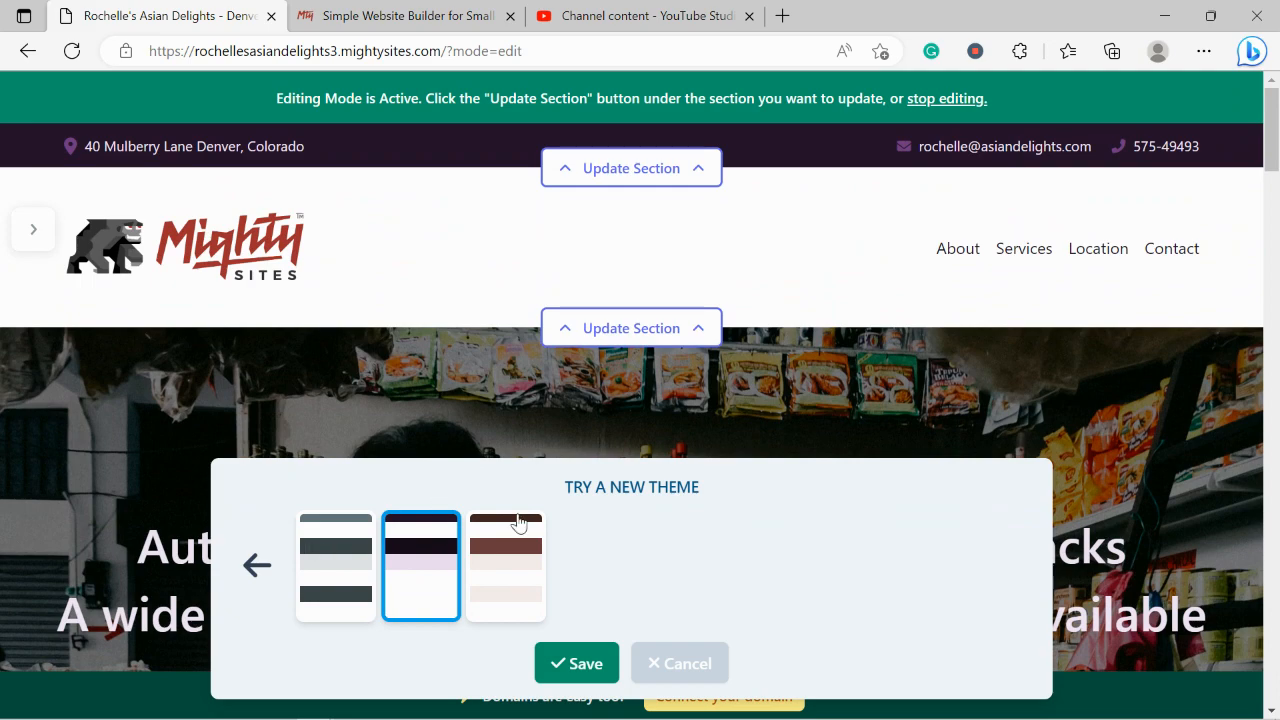
pyautogui.click(593, 668)
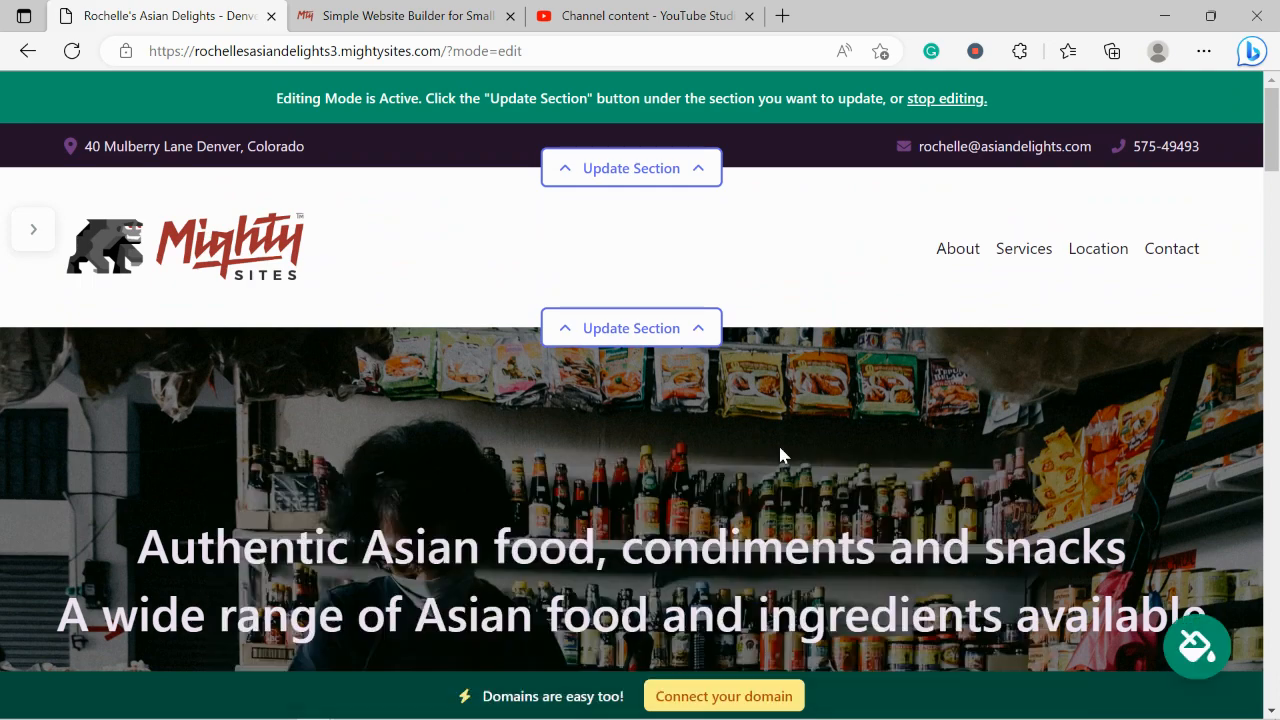
pyautogui.scroll(-5, 782, 455)
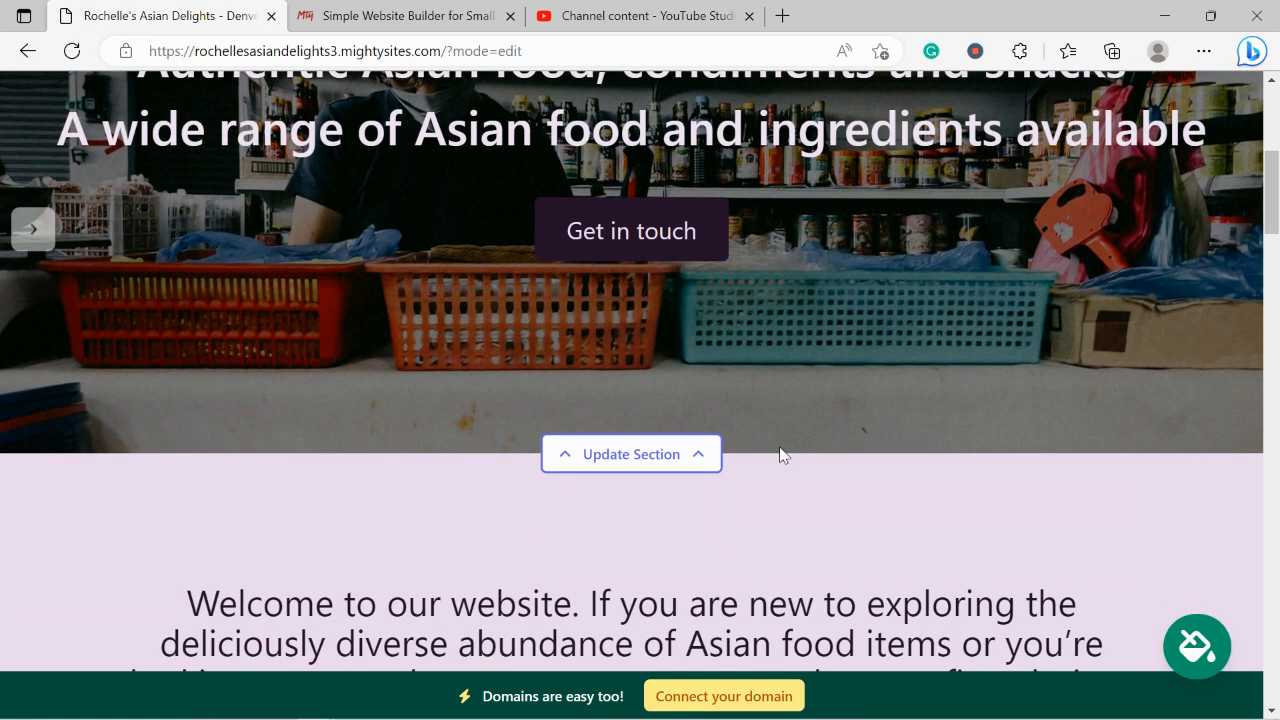
# Start replacing the hero banner image from the stock photo library
pyautogui.click(617, 460)
pyautogui.click(343, 427)
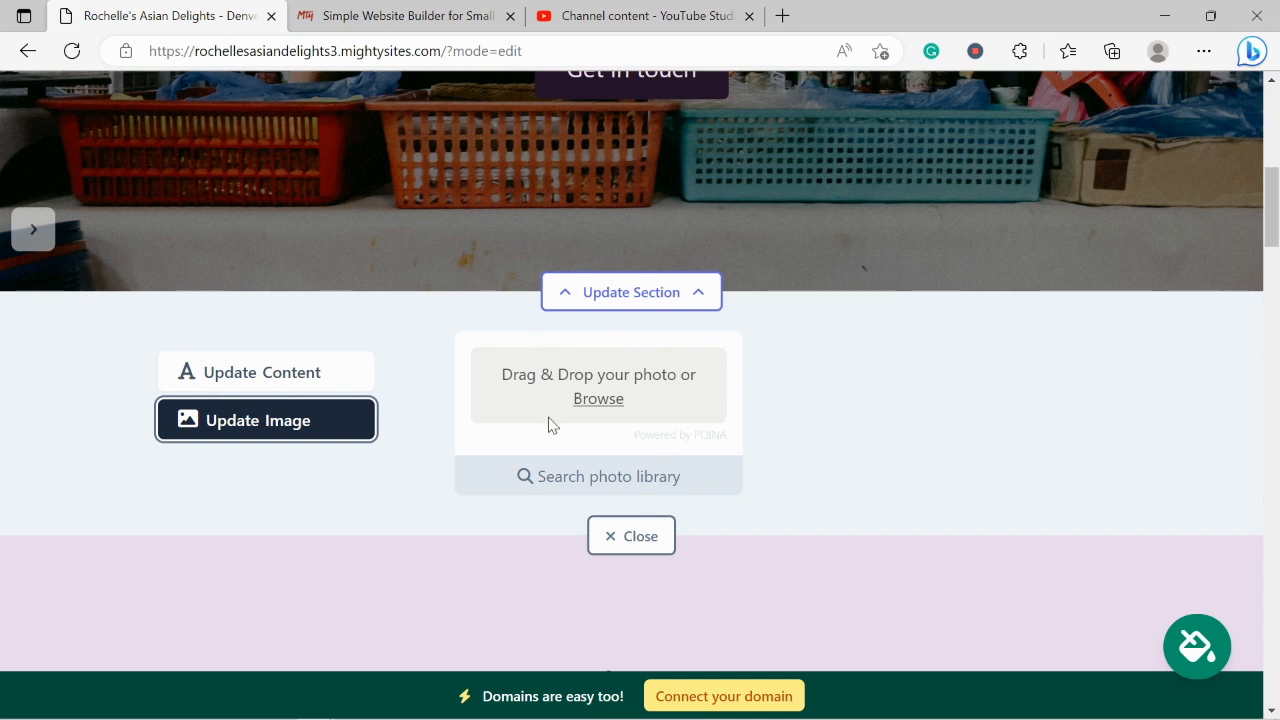
pyautogui.click(618, 497)
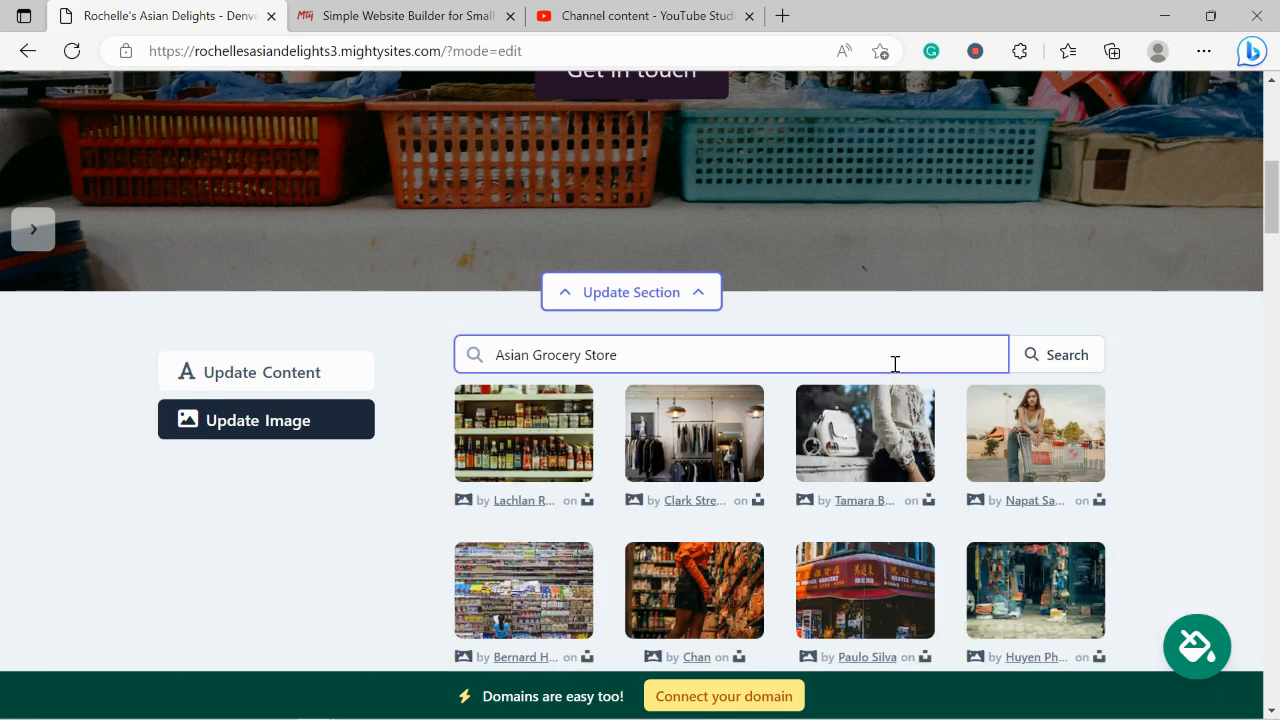
pyautogui.scroll(-1, 1169, 404)
pyautogui.scroll(5, 1169, 404)
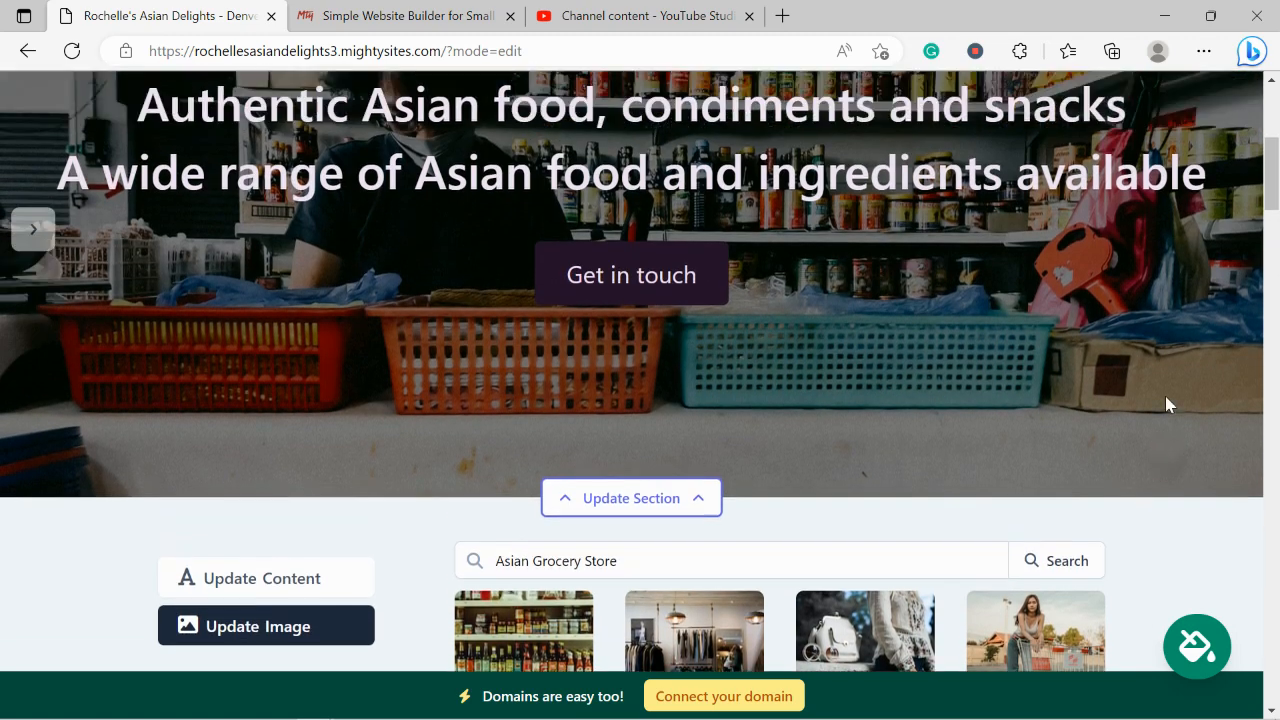
pyautogui.scroll(-4, 1167, 397)
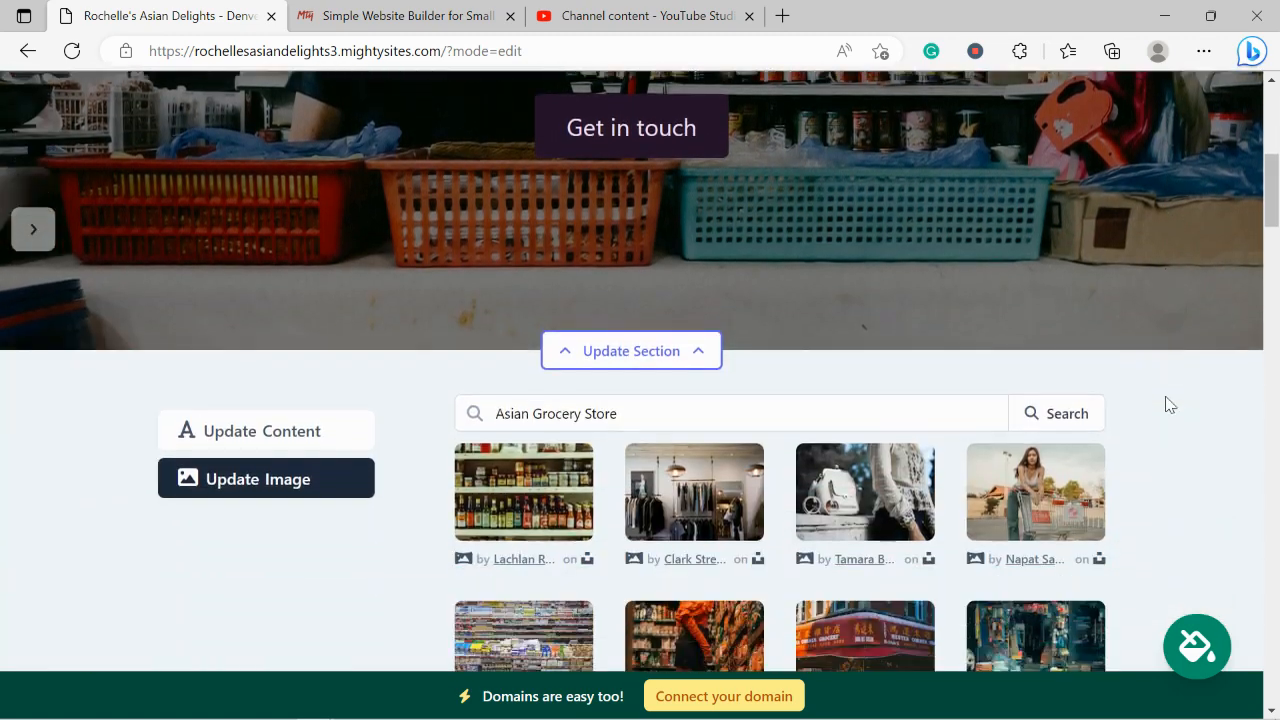
pyautogui.scroll(-2, 1169, 404)
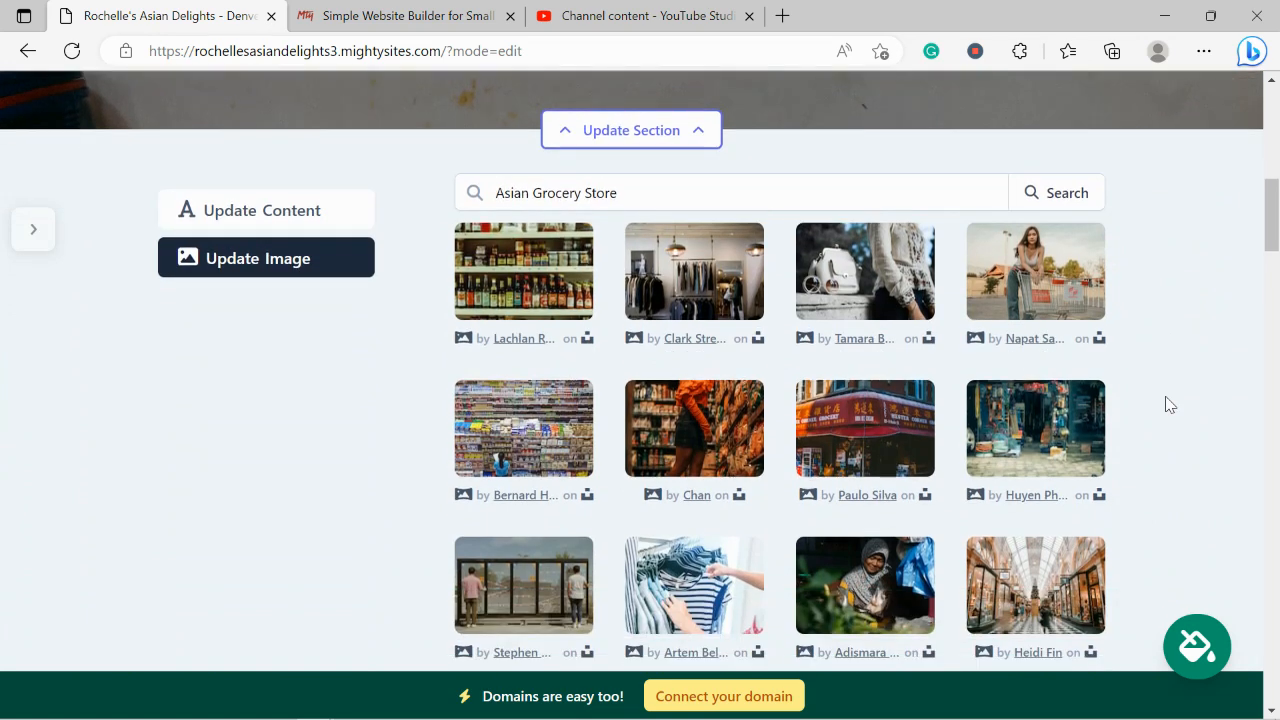
# Search stock photos for 'Asian Grocery', then for 'Asian food'
pyautogui.click(574, 192)
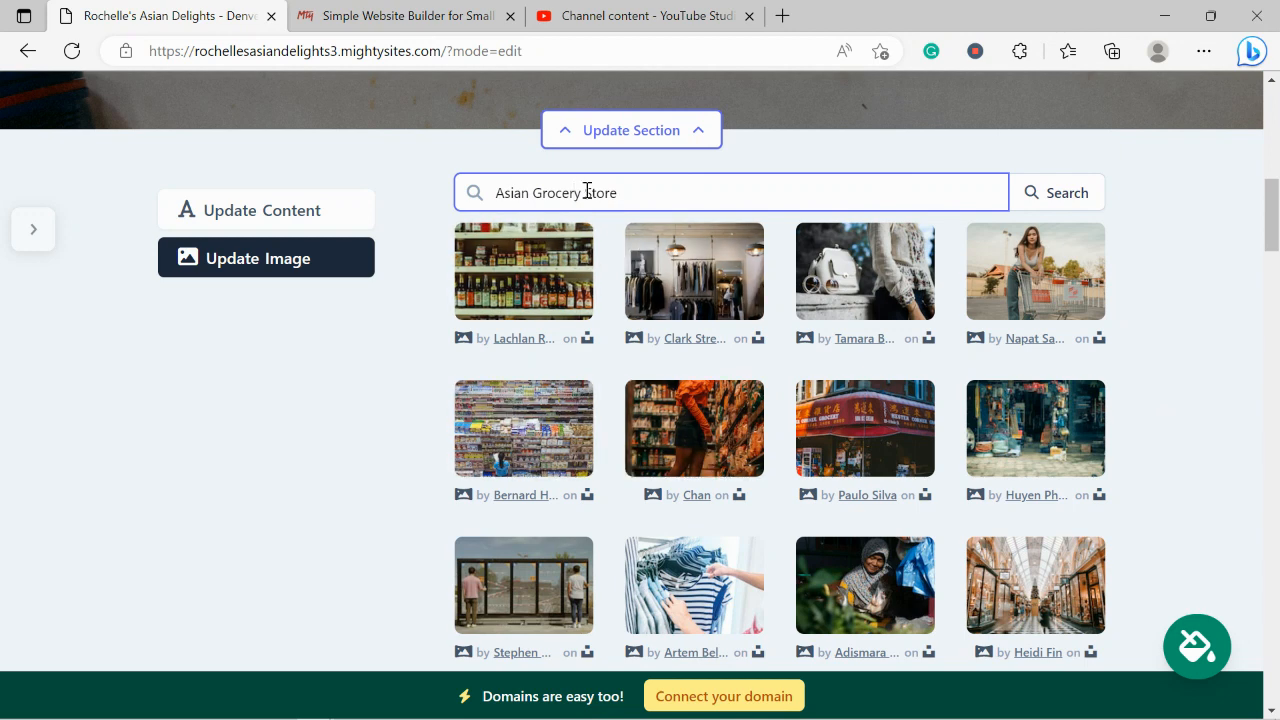
pyautogui.moveTo(584, 192); pyautogui.dragTo(640, 193)
pyautogui.press('BackSpace')
pyautogui.click(1085, 192)
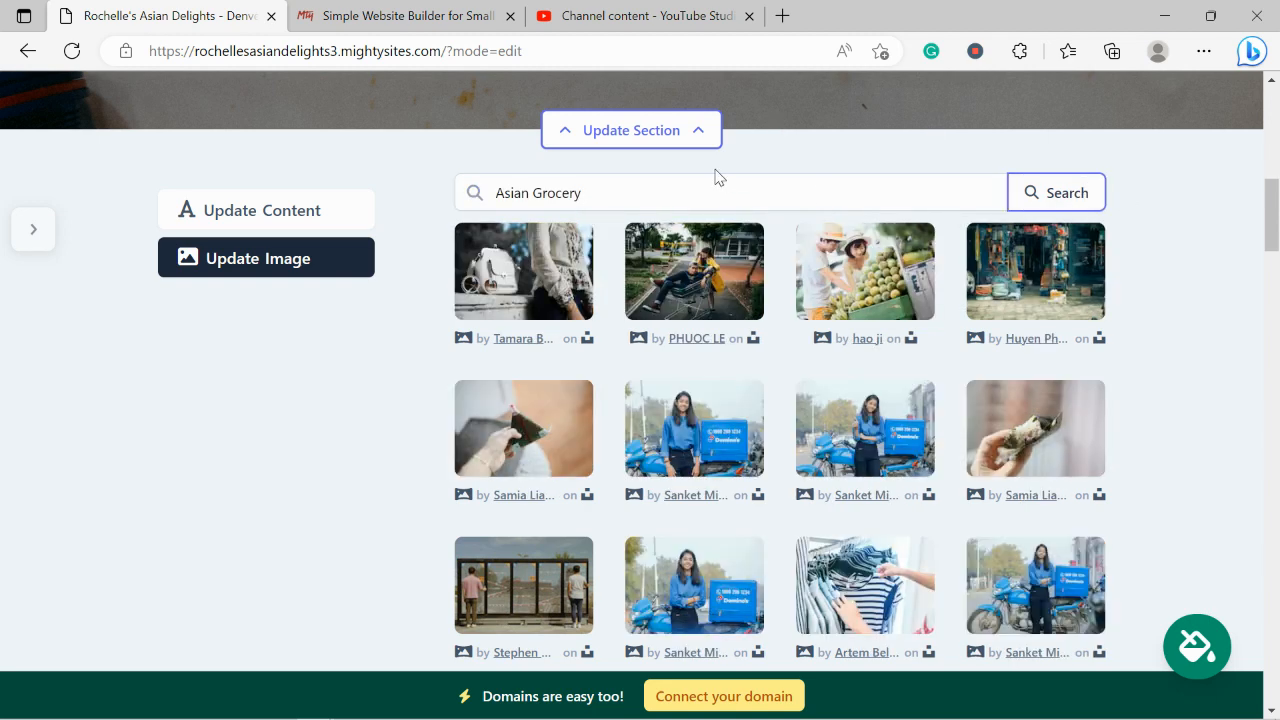
pyautogui.doubleClick(538, 193)
pyautogui.press('BackSpace')
pyautogui.write('food')
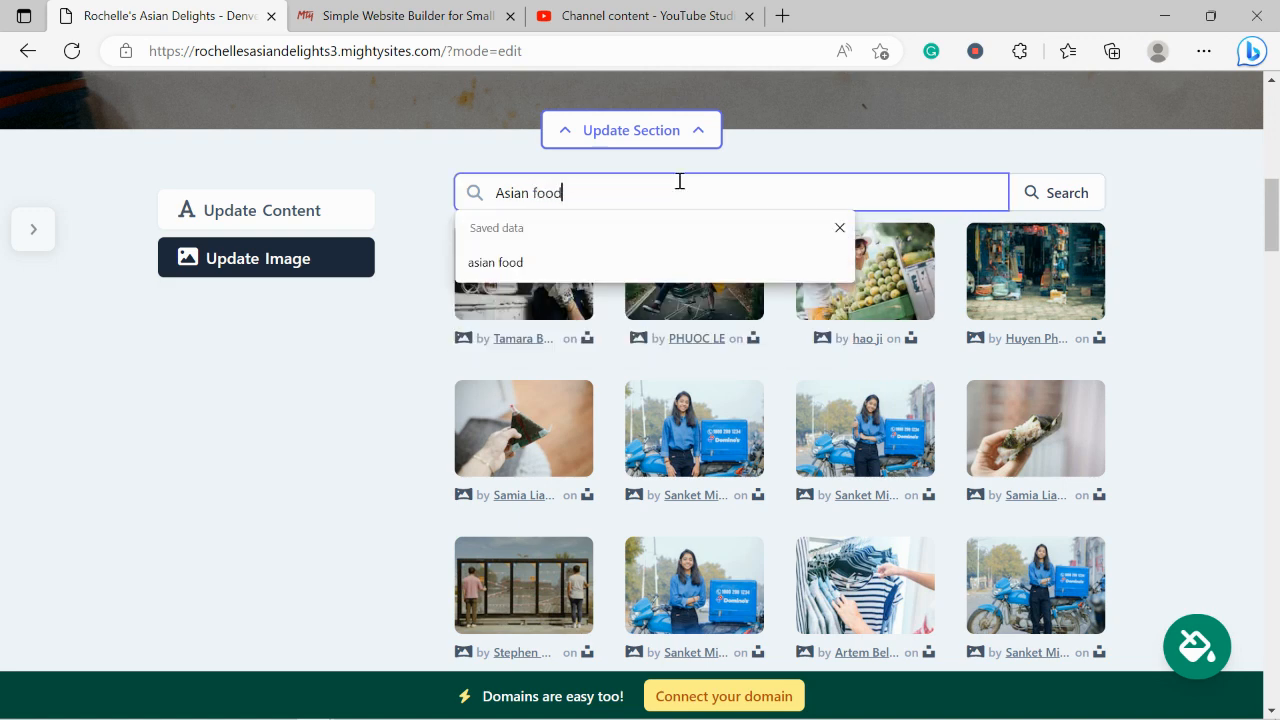
pyautogui.click(1050, 193)
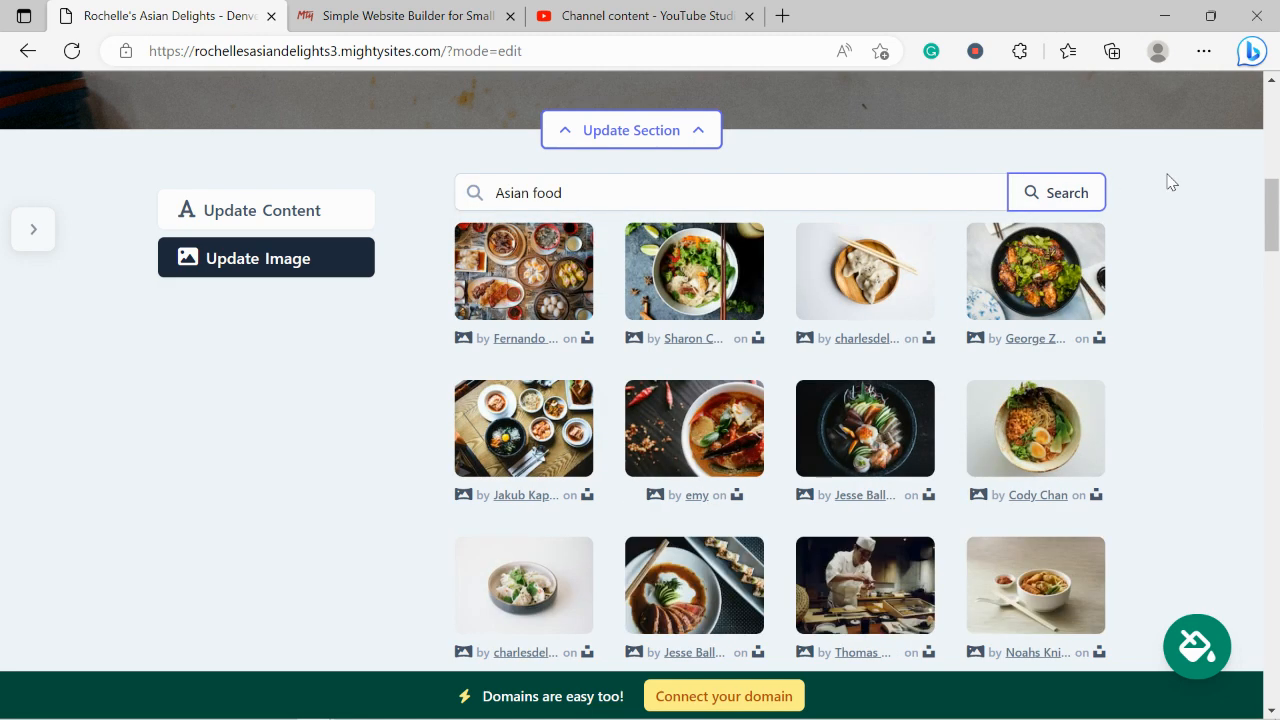
# Search 'Asian grocery store' and choose the photo of bottled condiments on shelves
pyautogui.doubleClick(530, 197)
pyautogui.press('BackSpace')
pyautogui.write('groce')
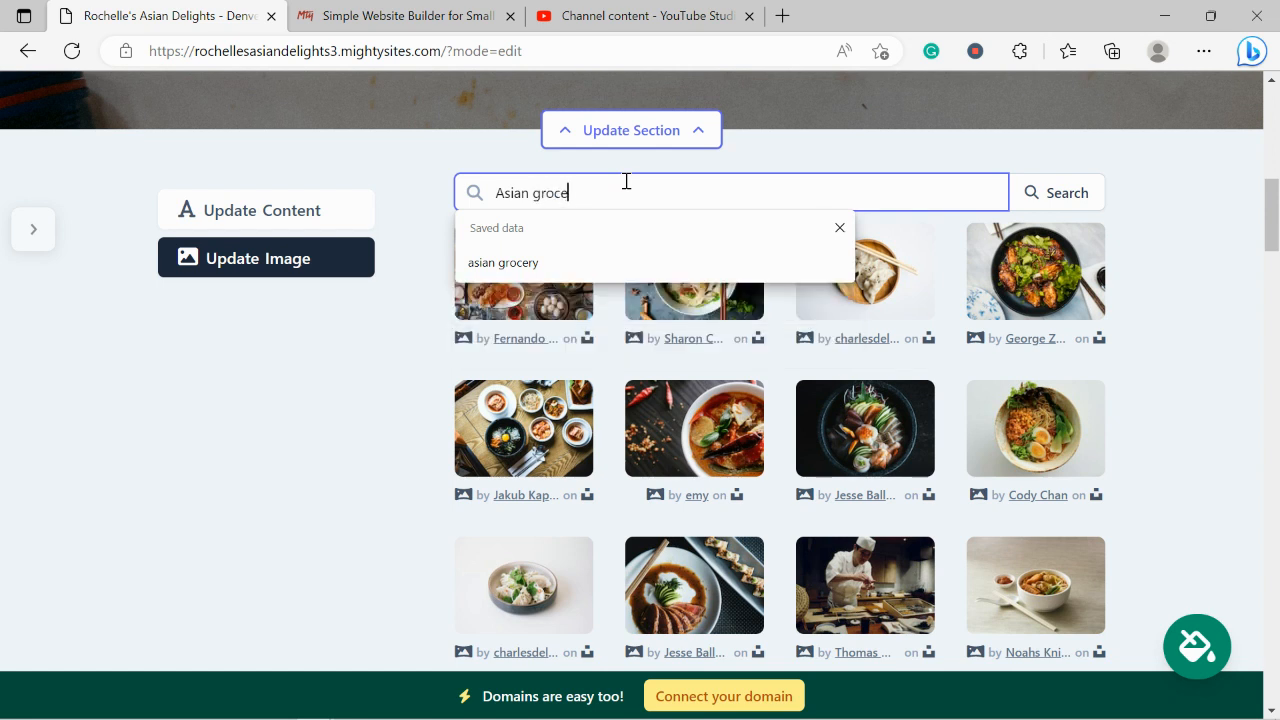
pyautogui.write('ry store')
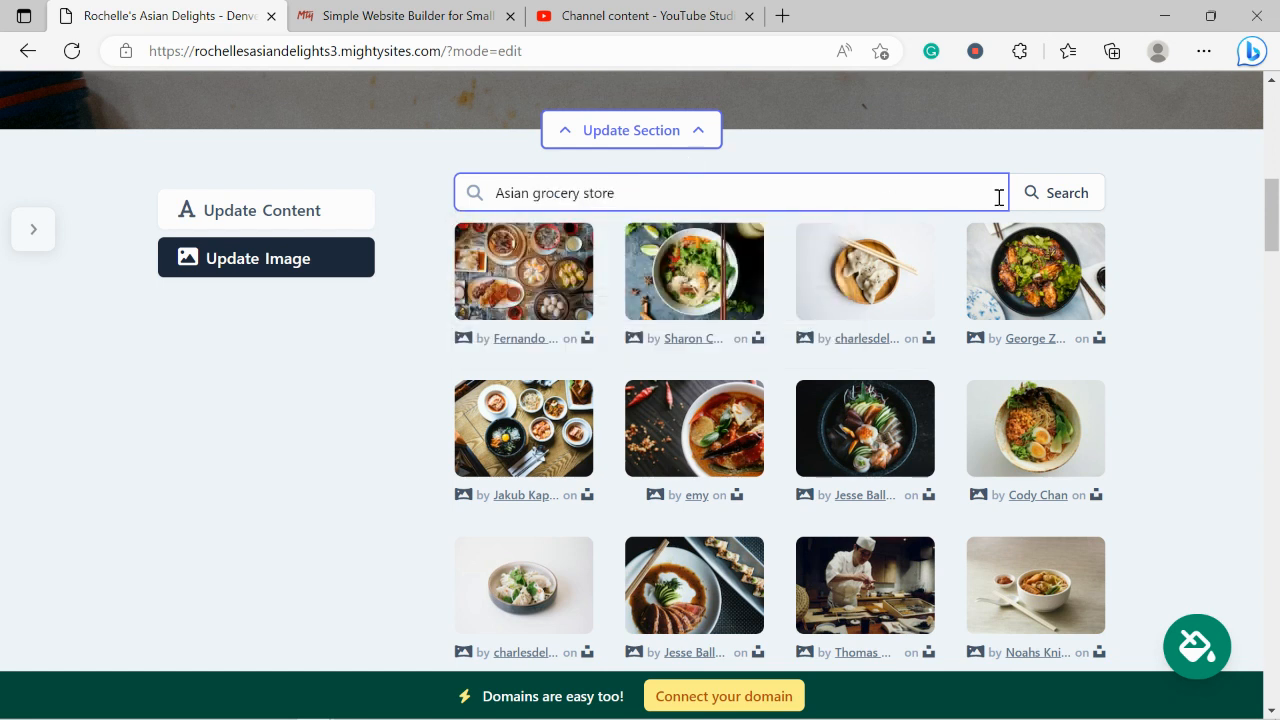
pyautogui.click(1071, 209)
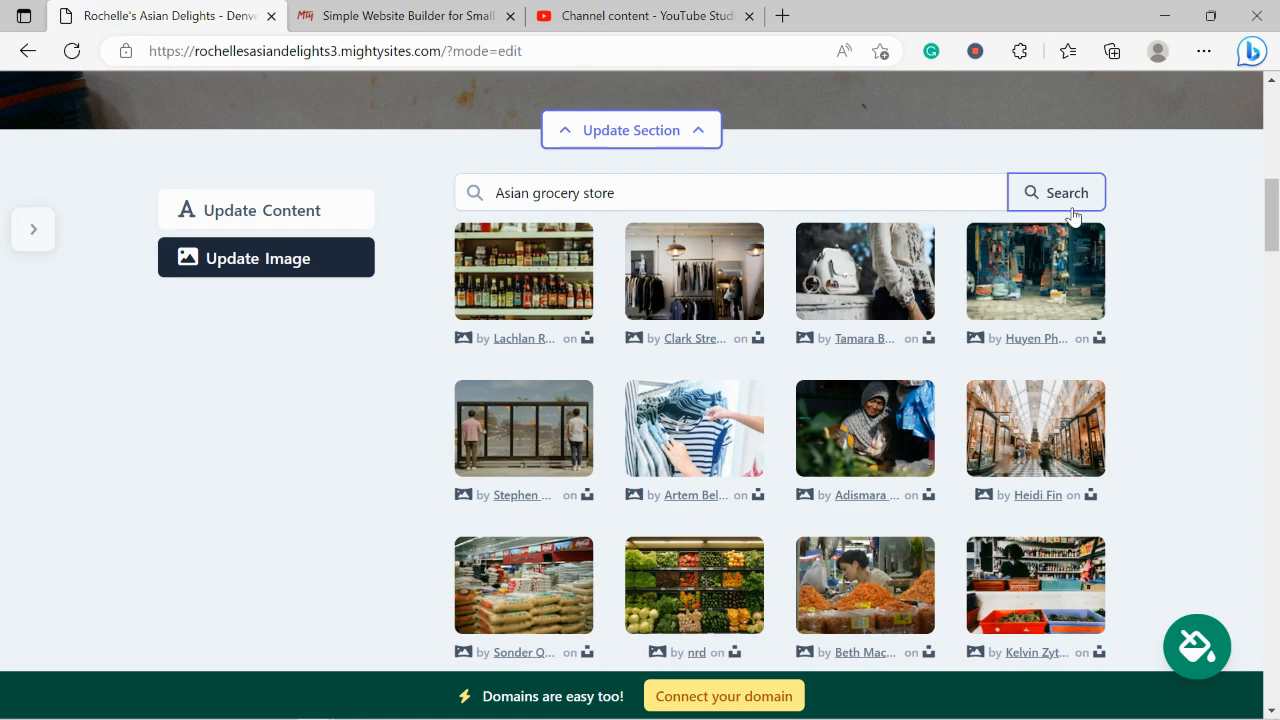
pyautogui.scroll(1, 706, 191)
pyautogui.scroll(5, 706, 191)
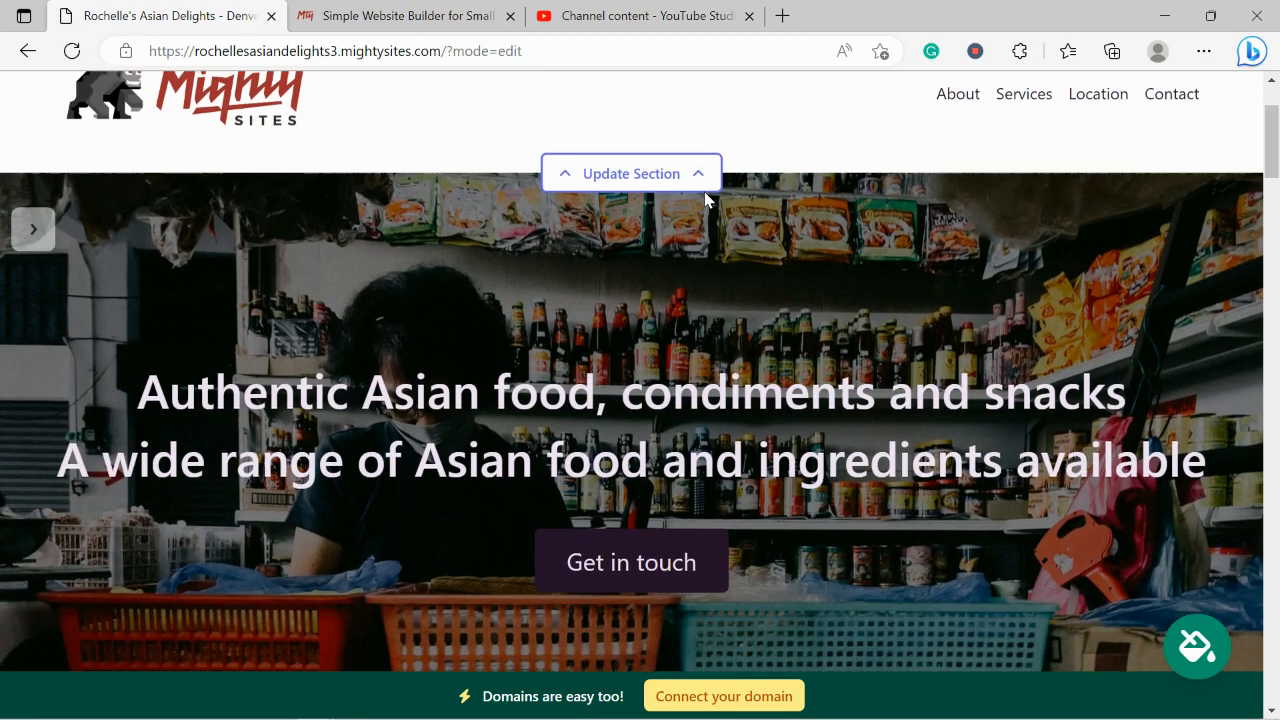
pyautogui.scroll(-6, 705, 197)
pyautogui.click(512, 252)
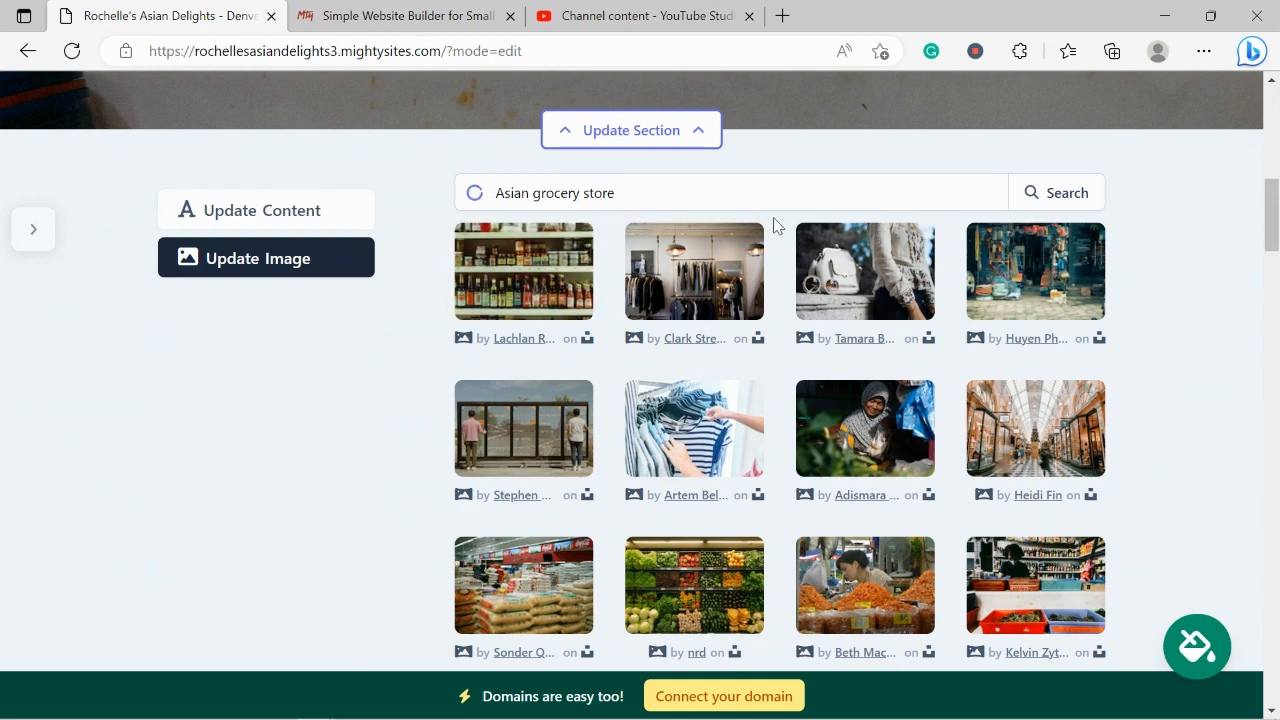
pyautogui.click(703, 612)
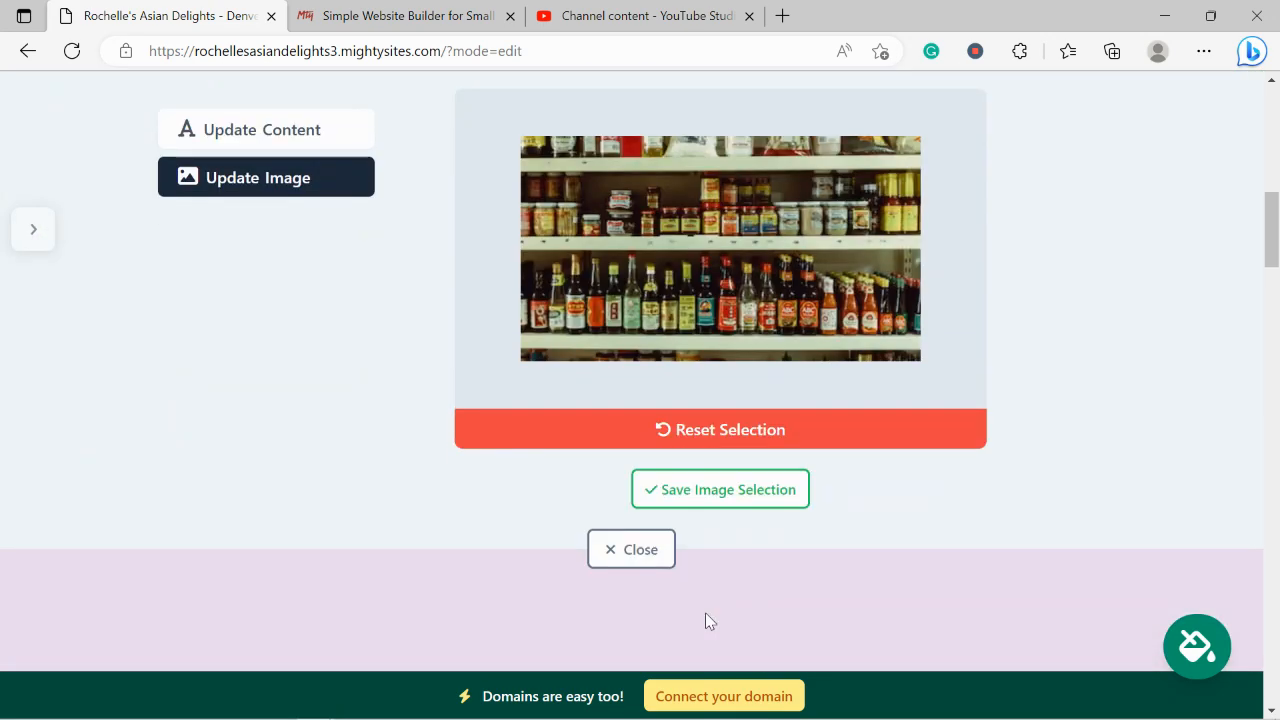
# Save the bottle-shelf hero image and move on to editing the hero's text content
pyautogui.click(703, 487)
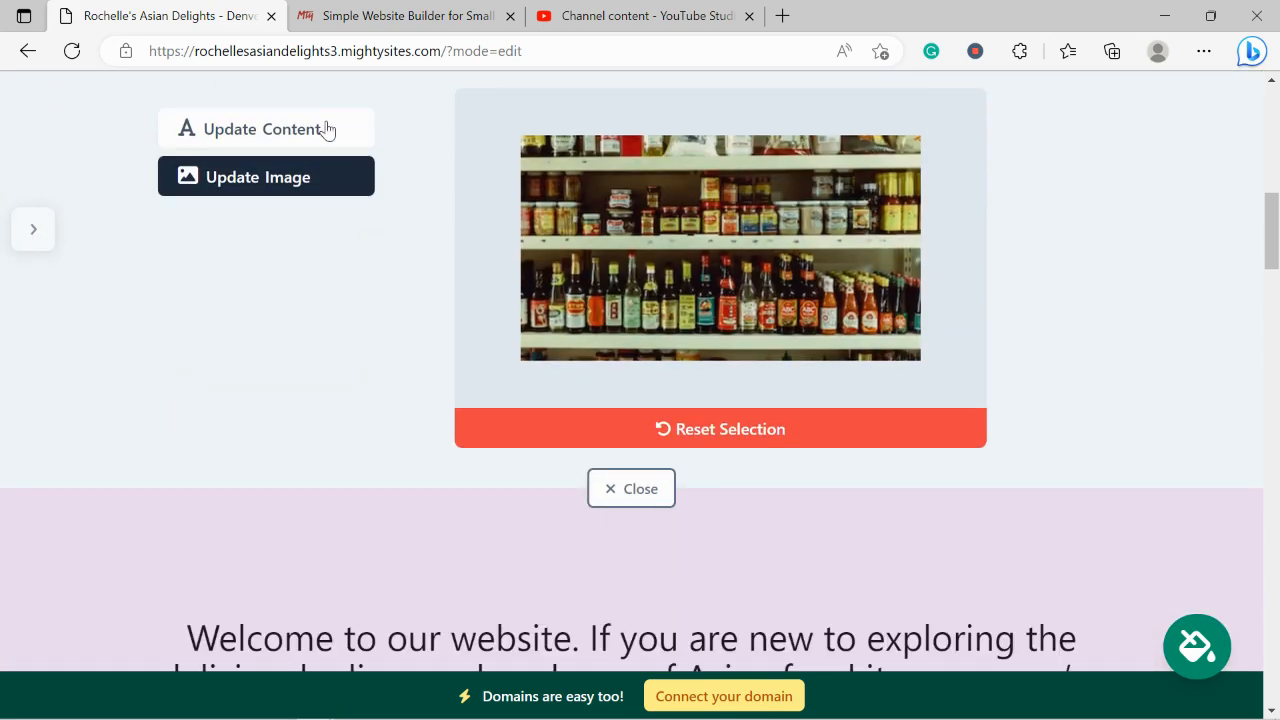
pyautogui.click(327, 130)
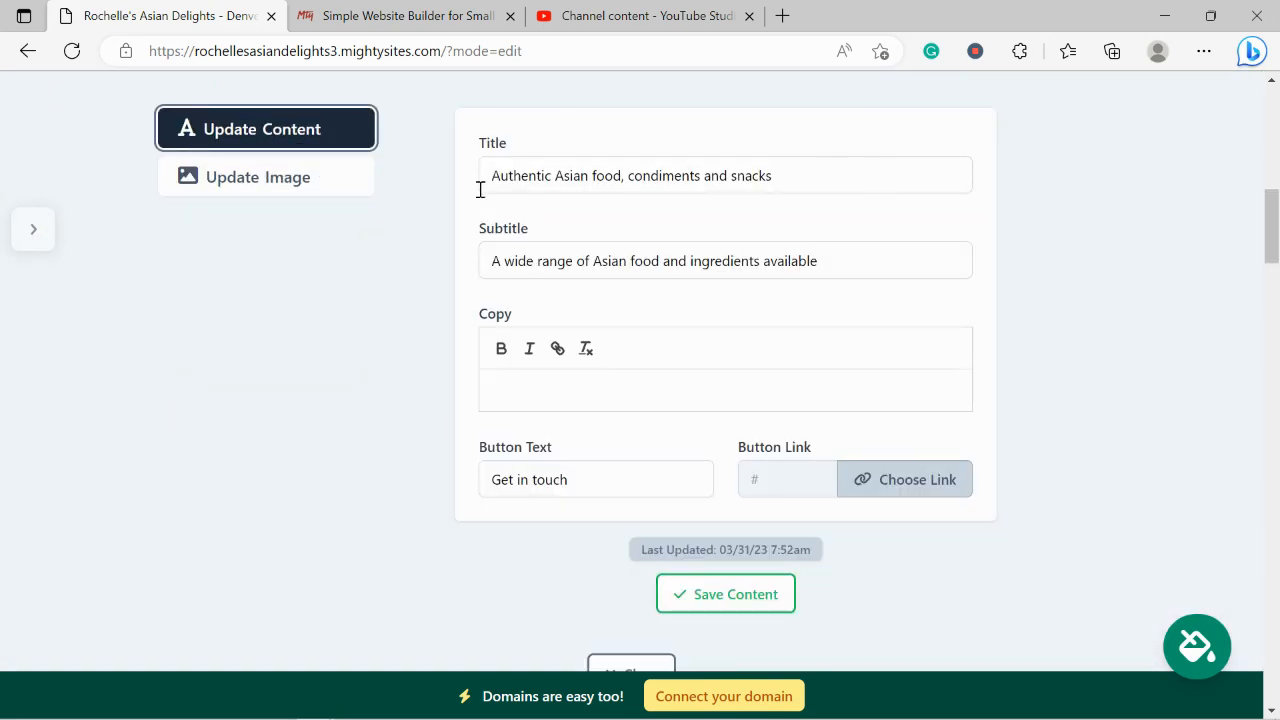
pyautogui.scroll(6, 567, 265)
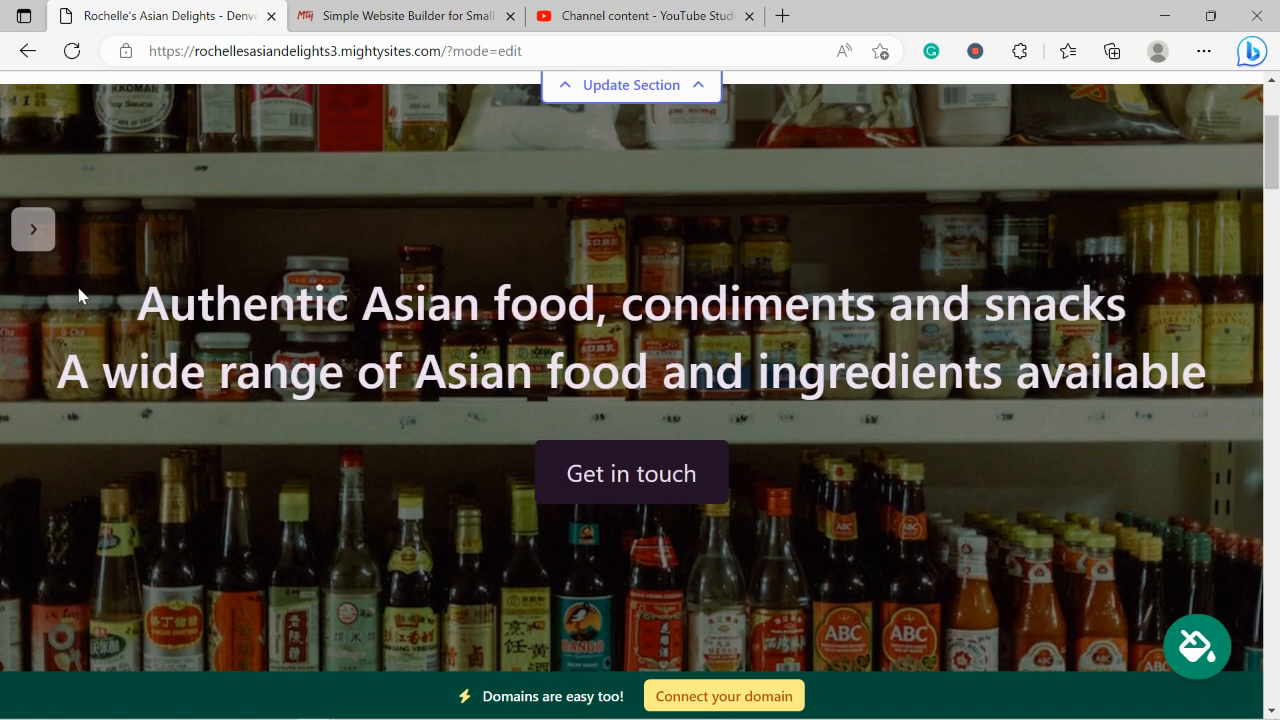
pyautogui.moveTo(80, 296); pyautogui.dragTo(1180, 372)
pyautogui.click(743, 372)
pyautogui.scroll(-4, 577, 503)
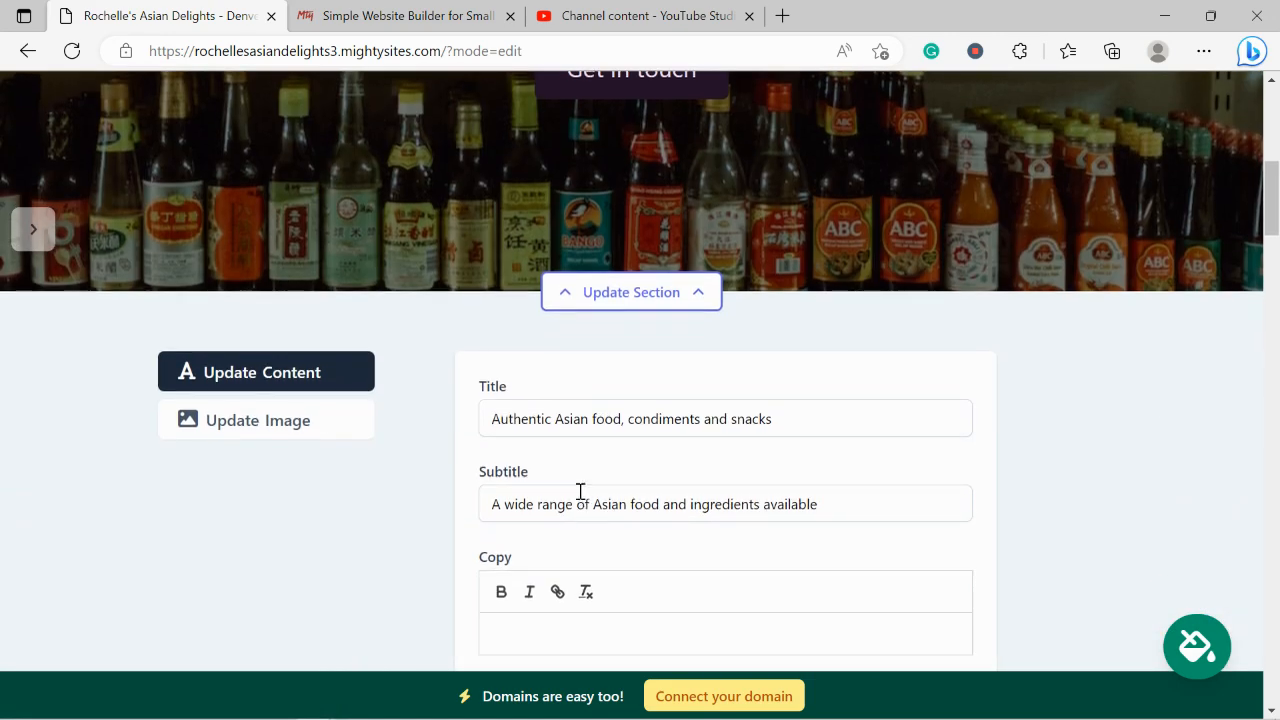
pyautogui.scroll(-2, 580, 491)
# Change the hero button text from 'Get in touch' to 'Get Directions'
pyautogui.tripleClick(580, 491)
pyautogui.press('capslock')
pyautogui.write('G')
pyautogui.press('capslock')
pyautogui.write('et ')
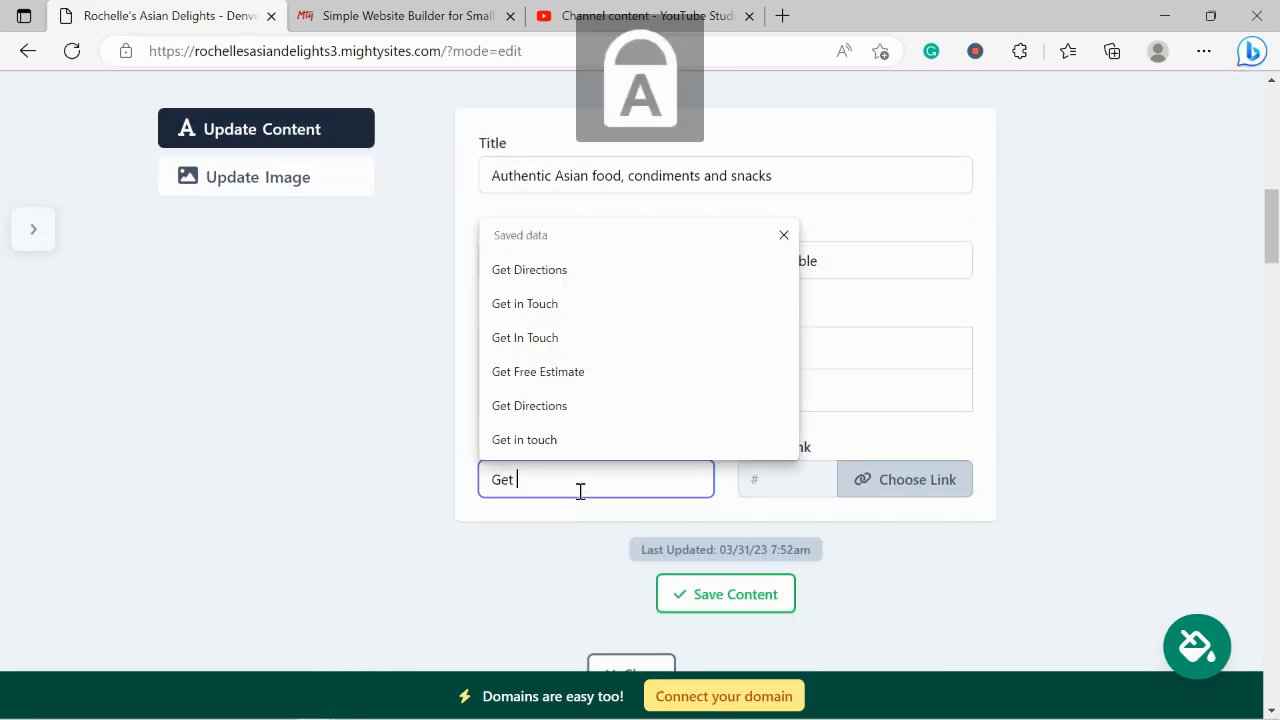
pyautogui.write('D')
pyautogui.press('capslock')
pyautogui.write('irections')
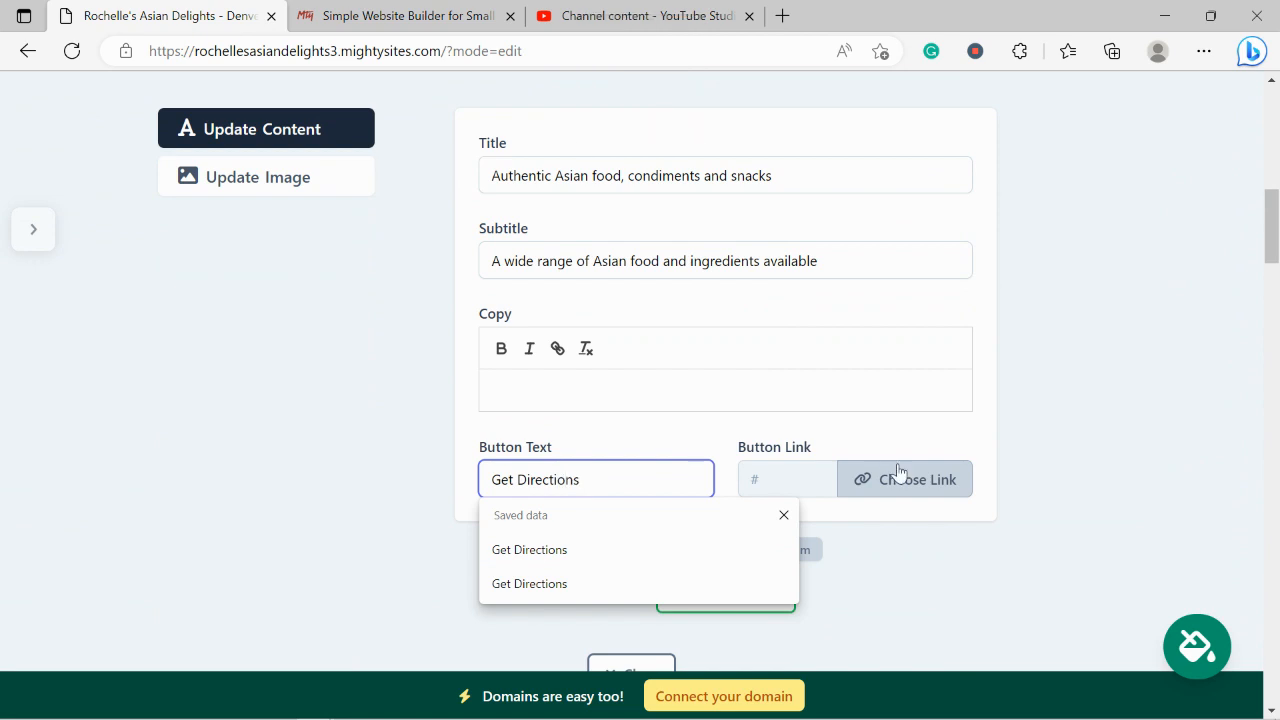
pyautogui.click(900, 474)
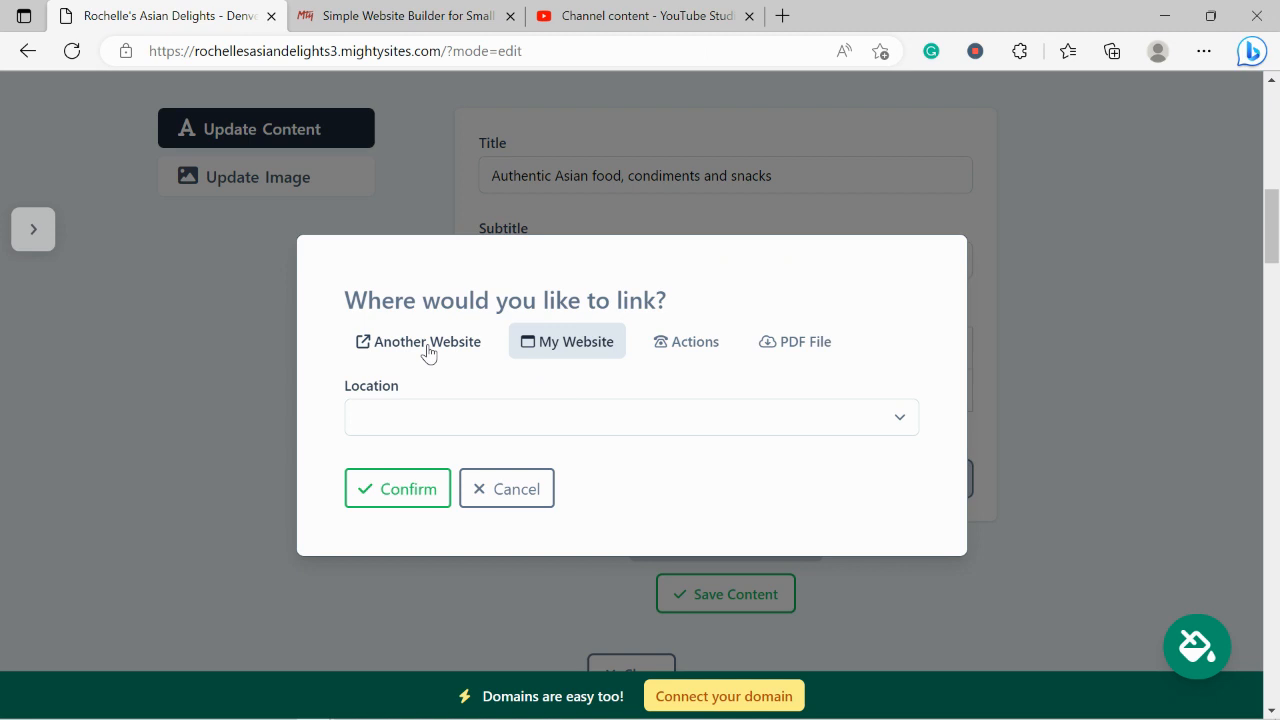
# Link the Get Directions button to the Directions Link action and confirm it
pyautogui.click(664, 343)
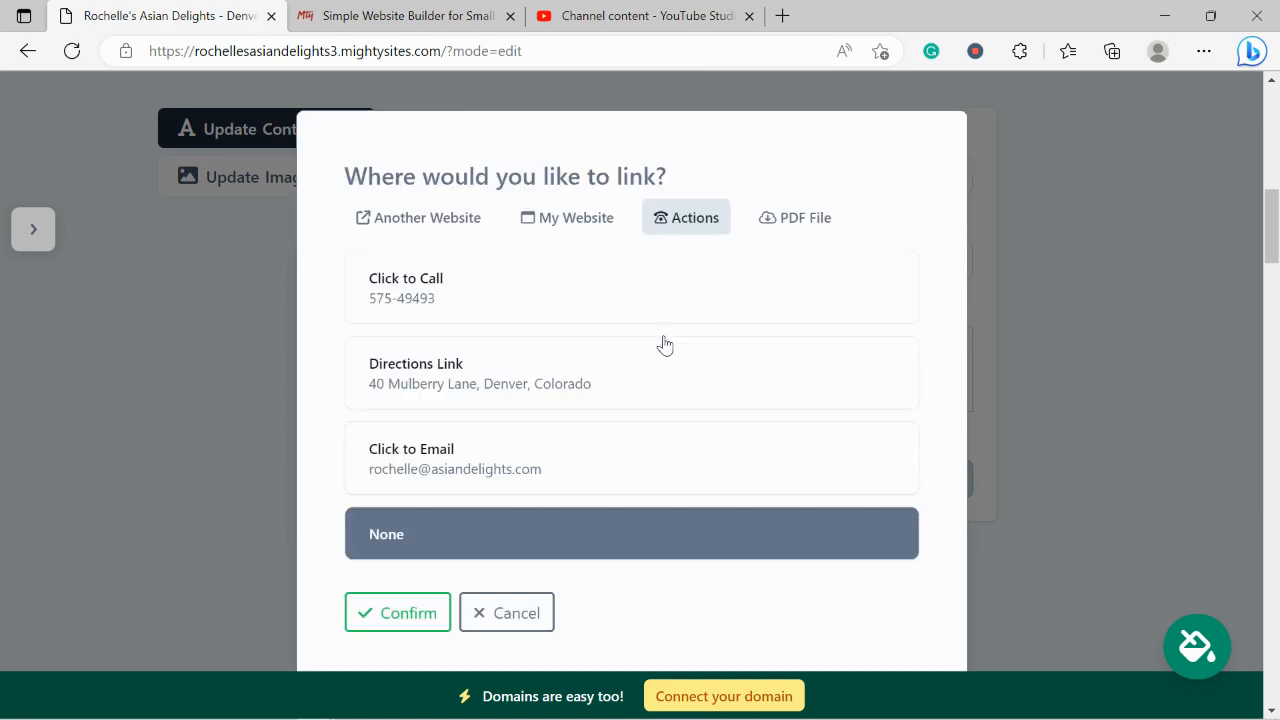
pyautogui.click(517, 368)
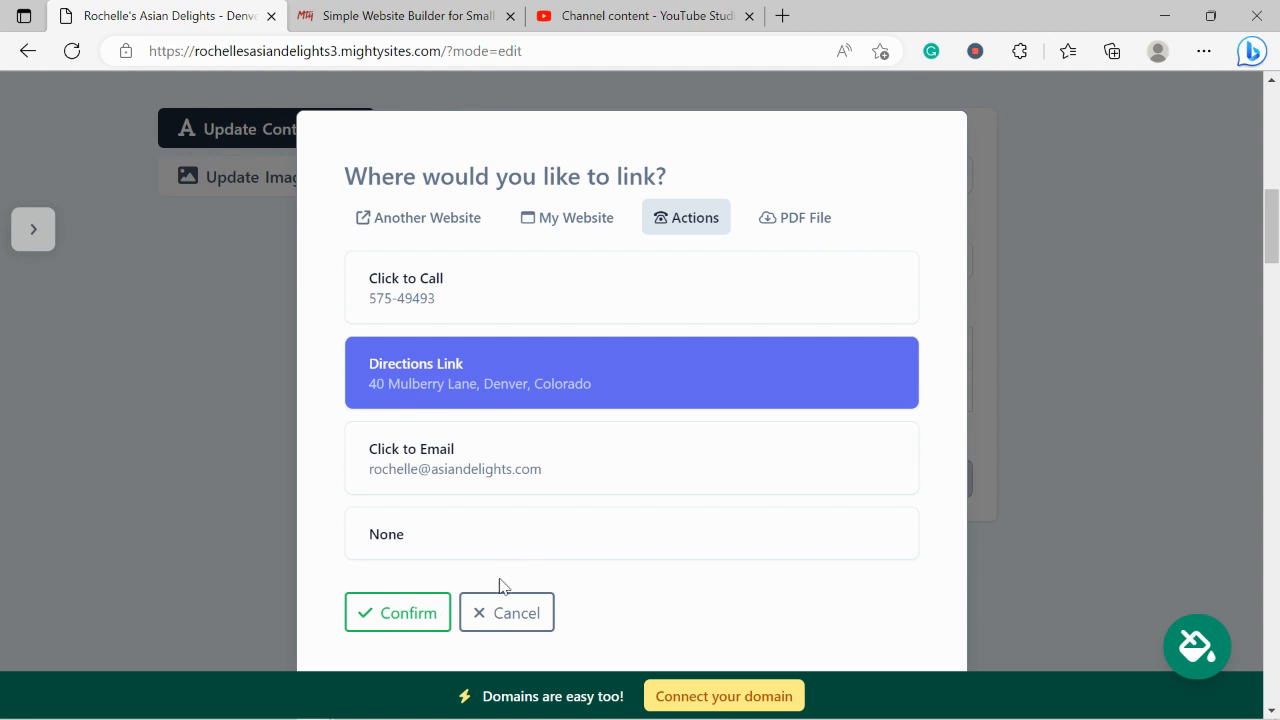
pyautogui.click(401, 628)
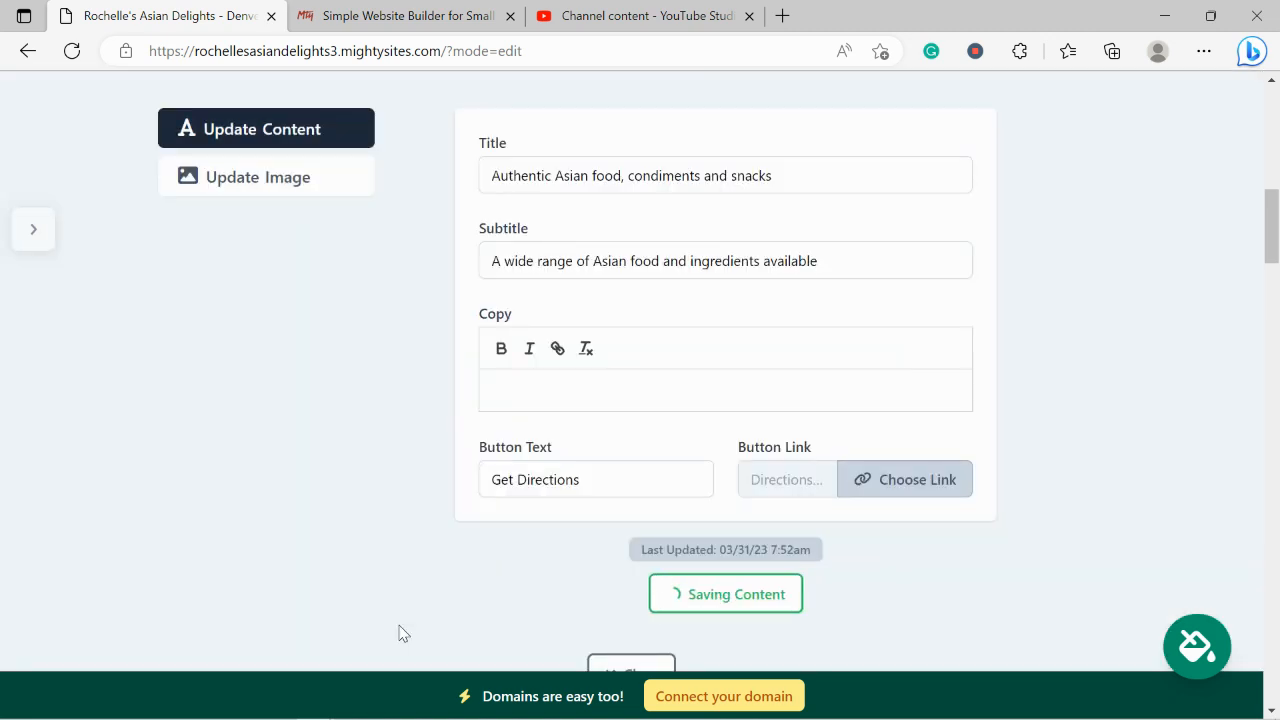
# Close the hero section editor and read through the three welcome paragraphs
pyautogui.scroll(-1, 399, 632)
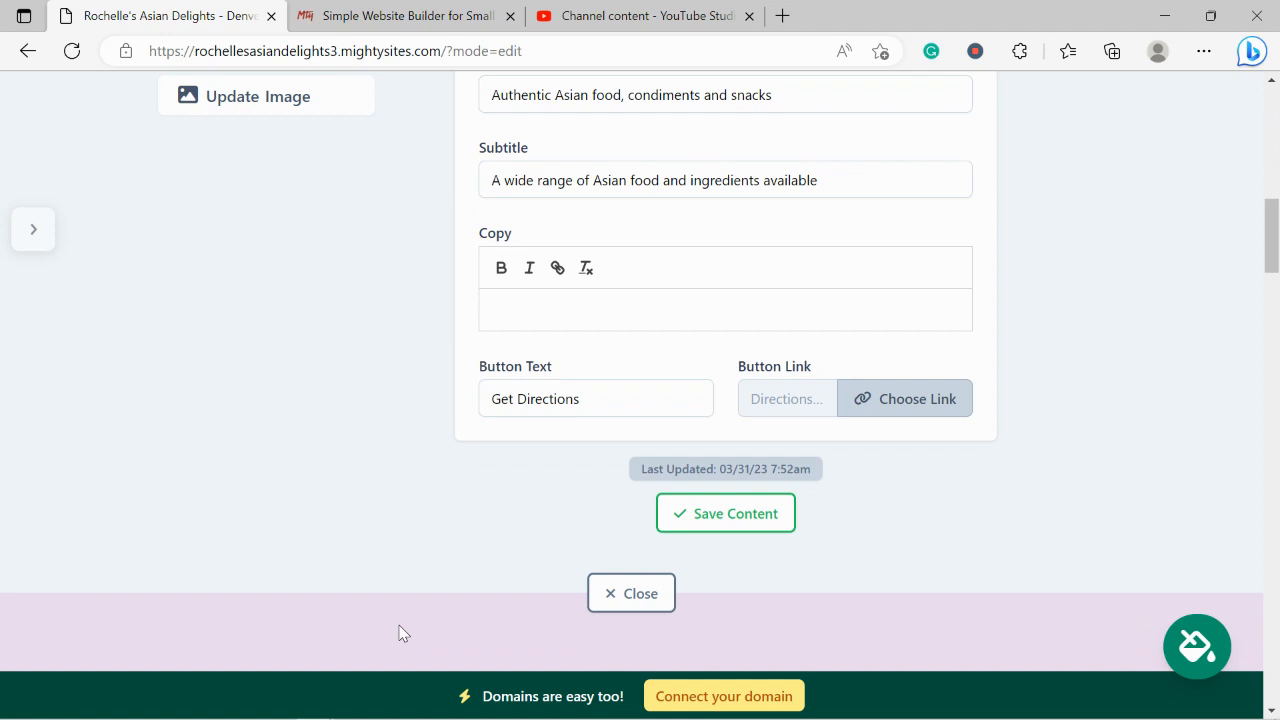
pyautogui.click(609, 596)
pyautogui.scroll(-1, 461, 360)
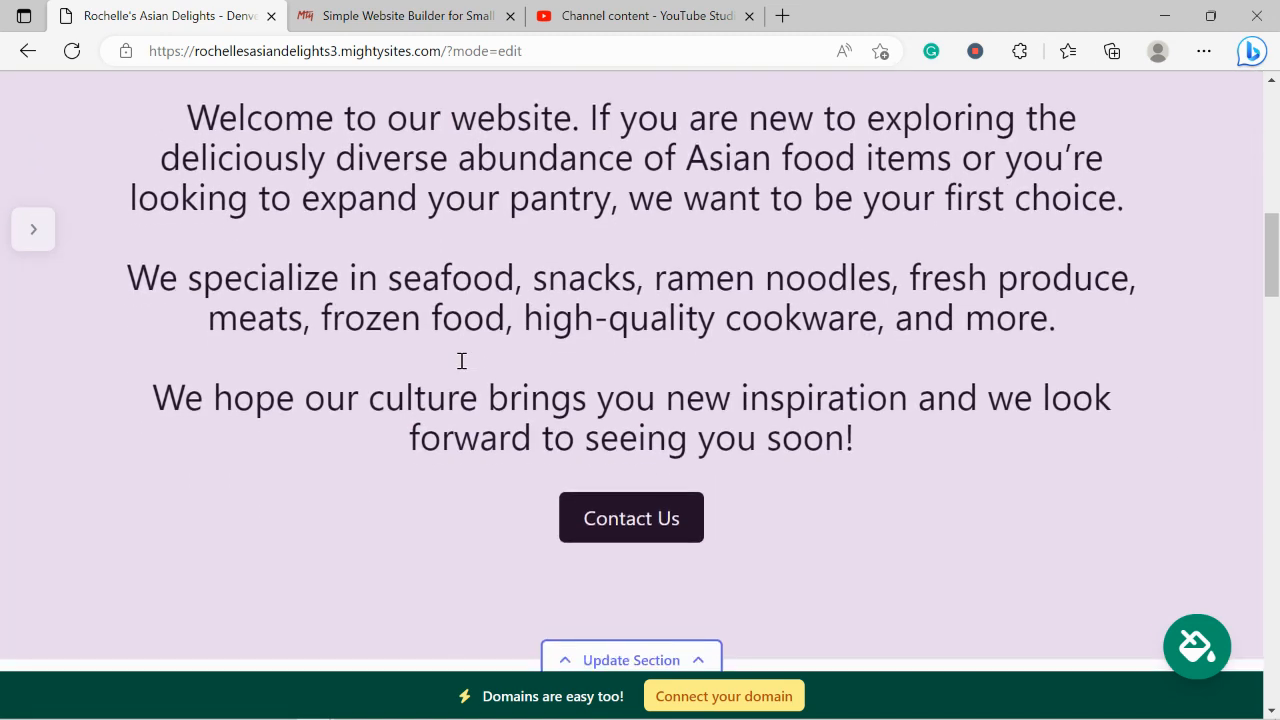
pyautogui.moveTo(178, 118); pyautogui.dragTo(934, 440)
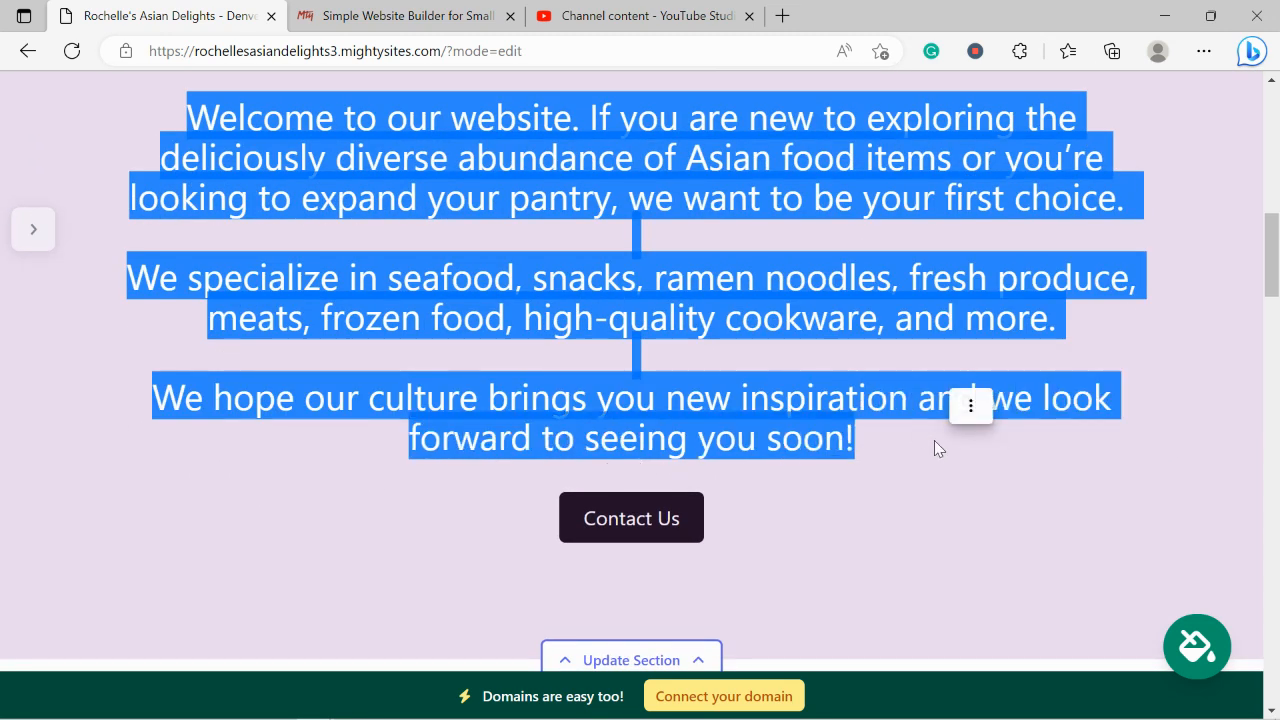
pyautogui.scroll(-2, 657, 548)
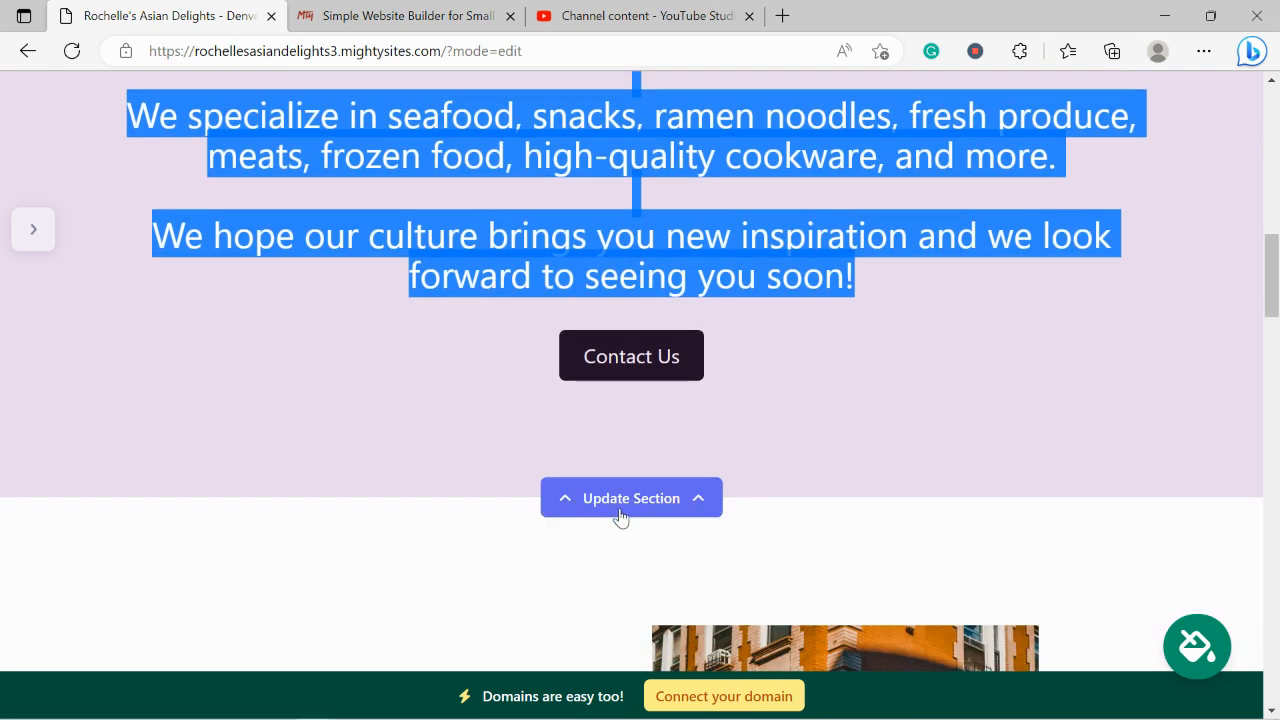
pyautogui.click(409, 461)
# Scroll to the 'Denver #1 family-owned Asian grocery store!' section and highlight its text
pyautogui.scroll(-3, 409, 461)
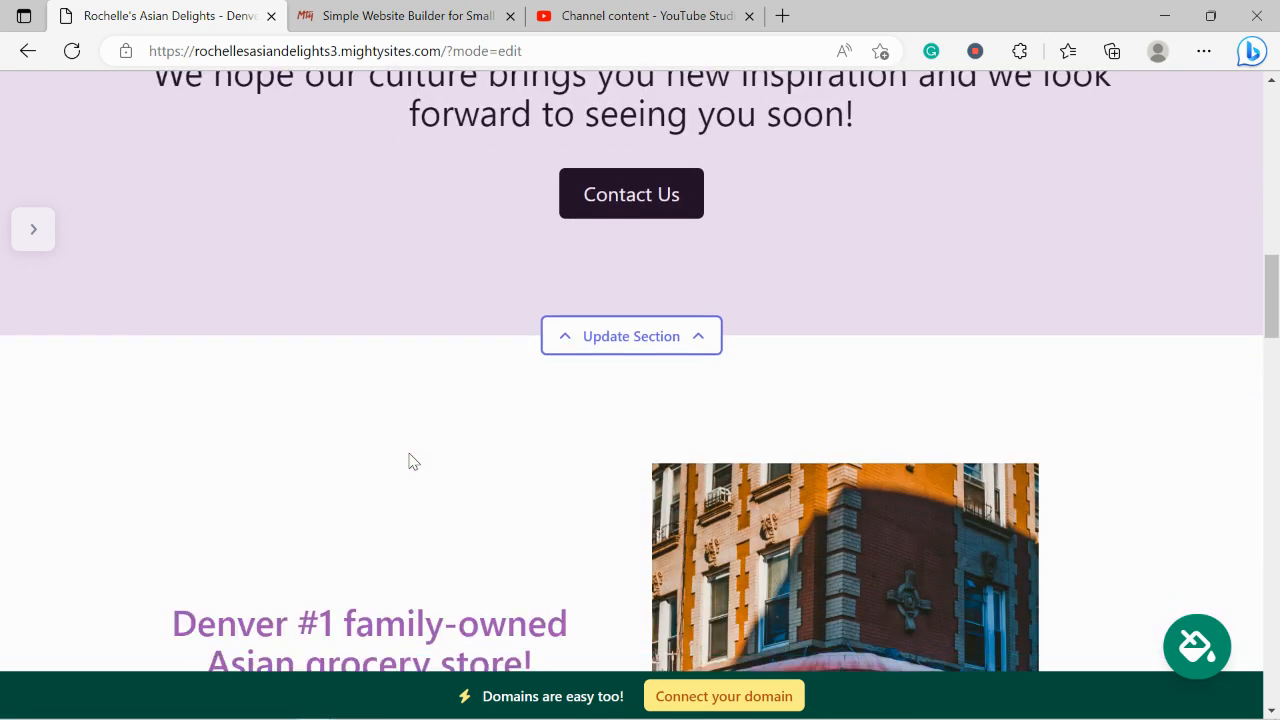
pyautogui.scroll(-2, 409, 461)
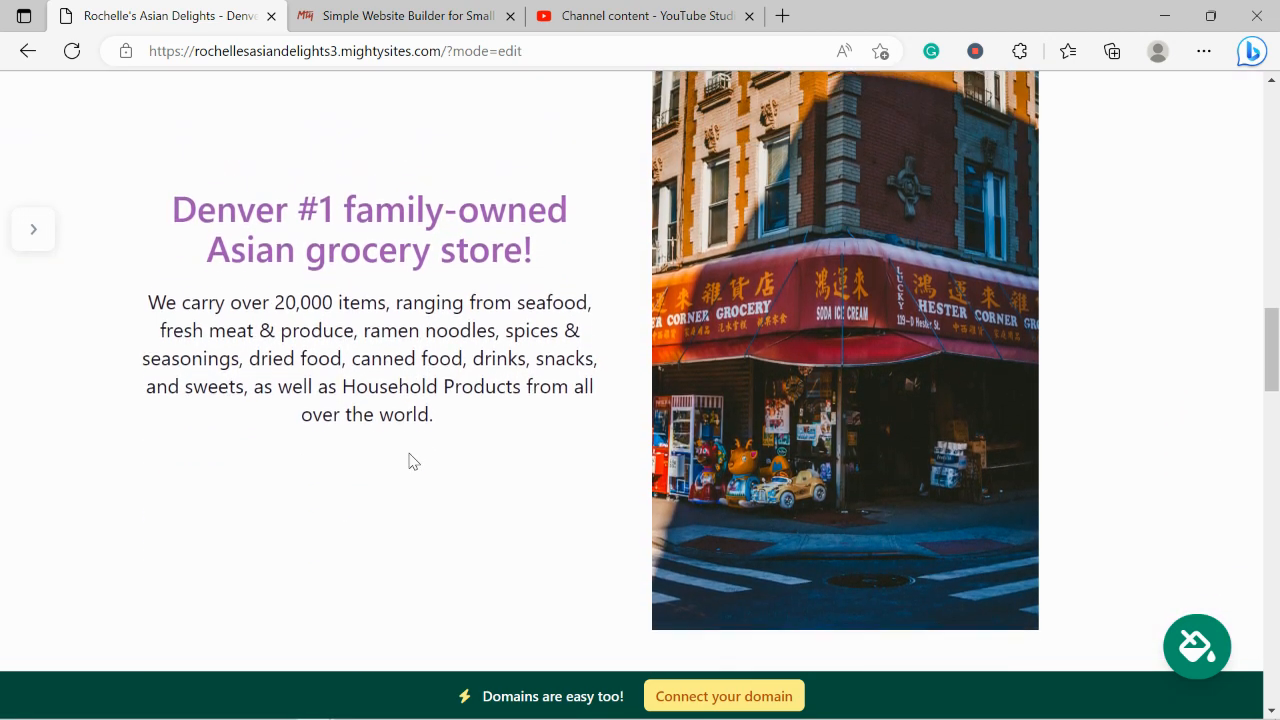
pyautogui.scroll(1, 409, 461)
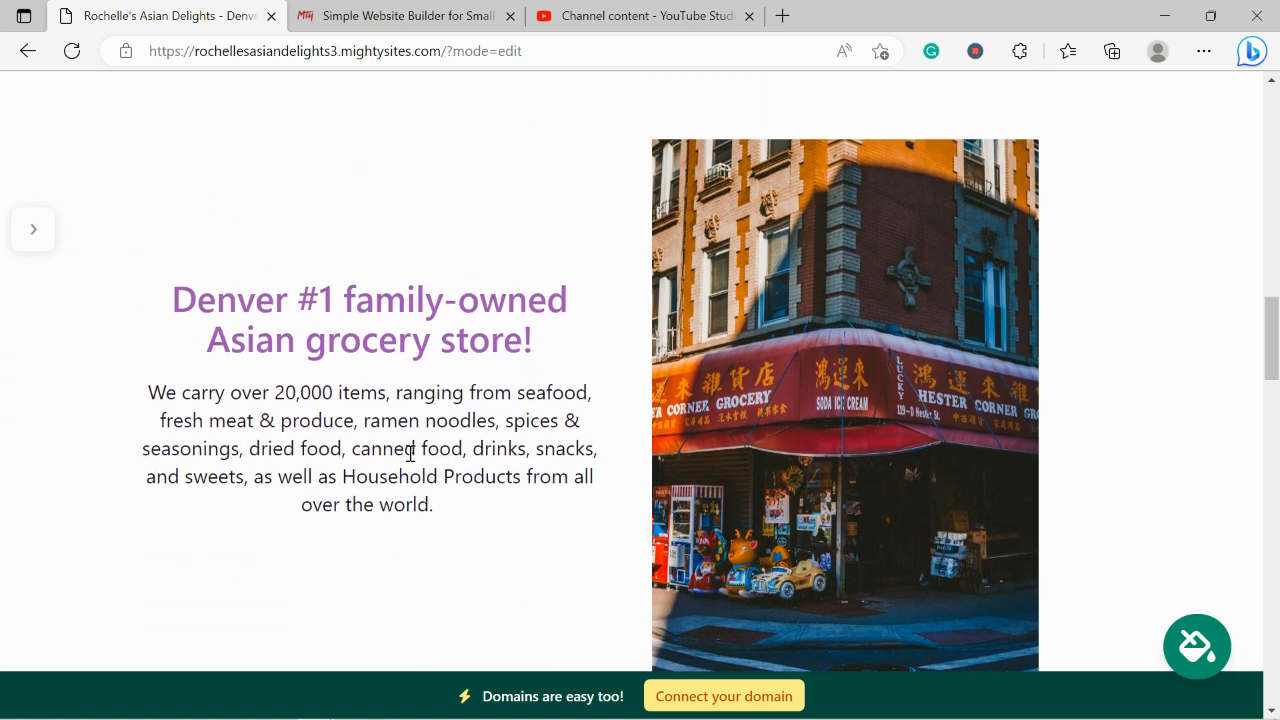
pyautogui.moveTo(157, 257); pyautogui.dragTo(526, 560)
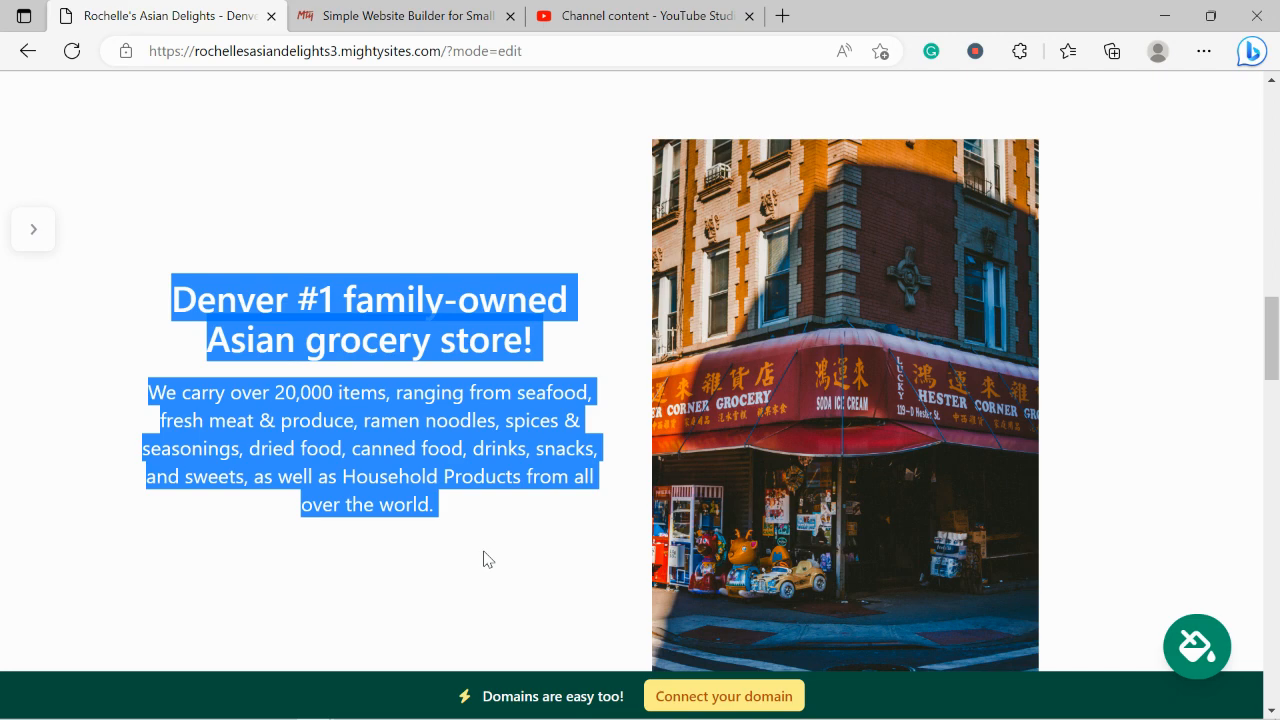
pyautogui.scroll(-10, 483, 559)
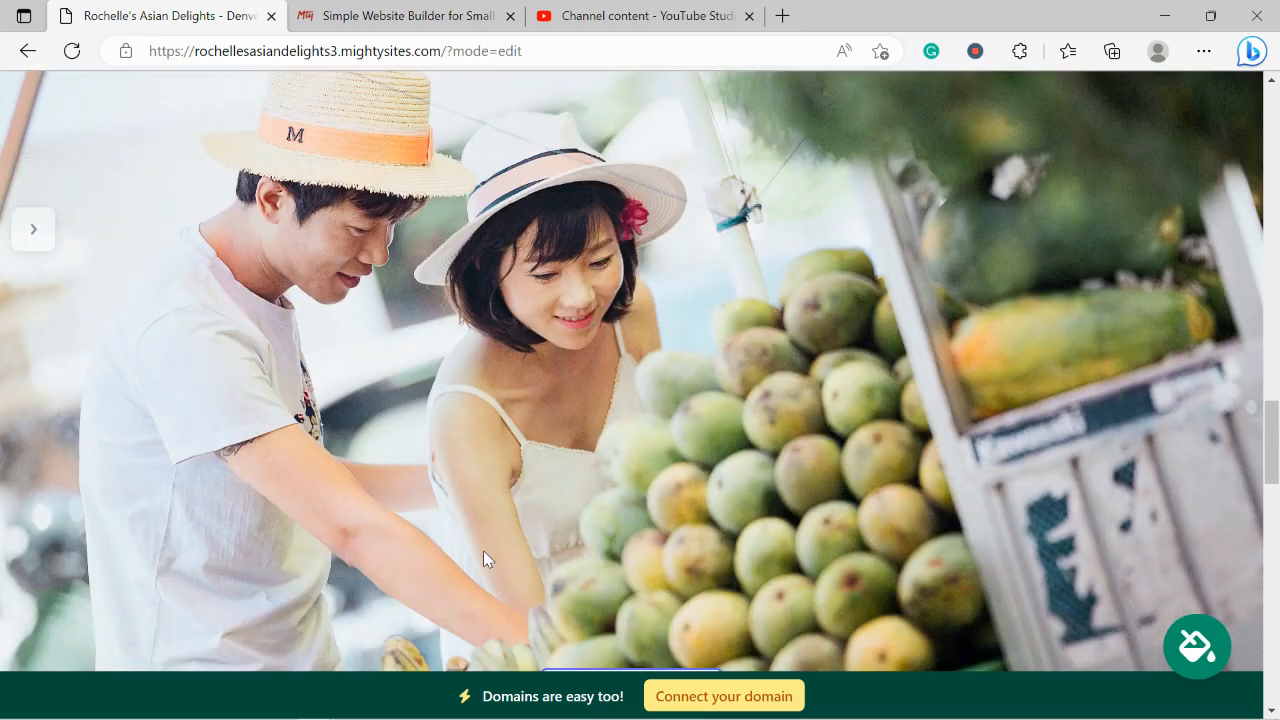
pyautogui.scroll(-6, 483, 559)
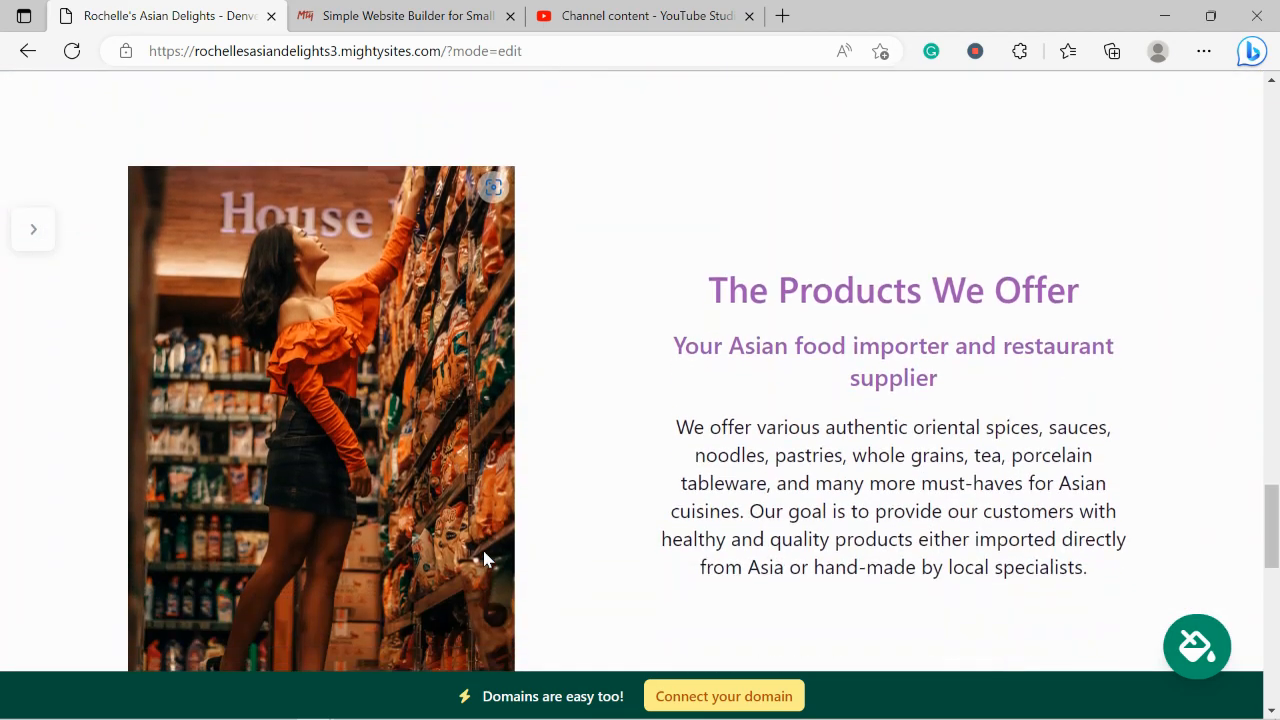
pyautogui.scroll(-1, 483, 559)
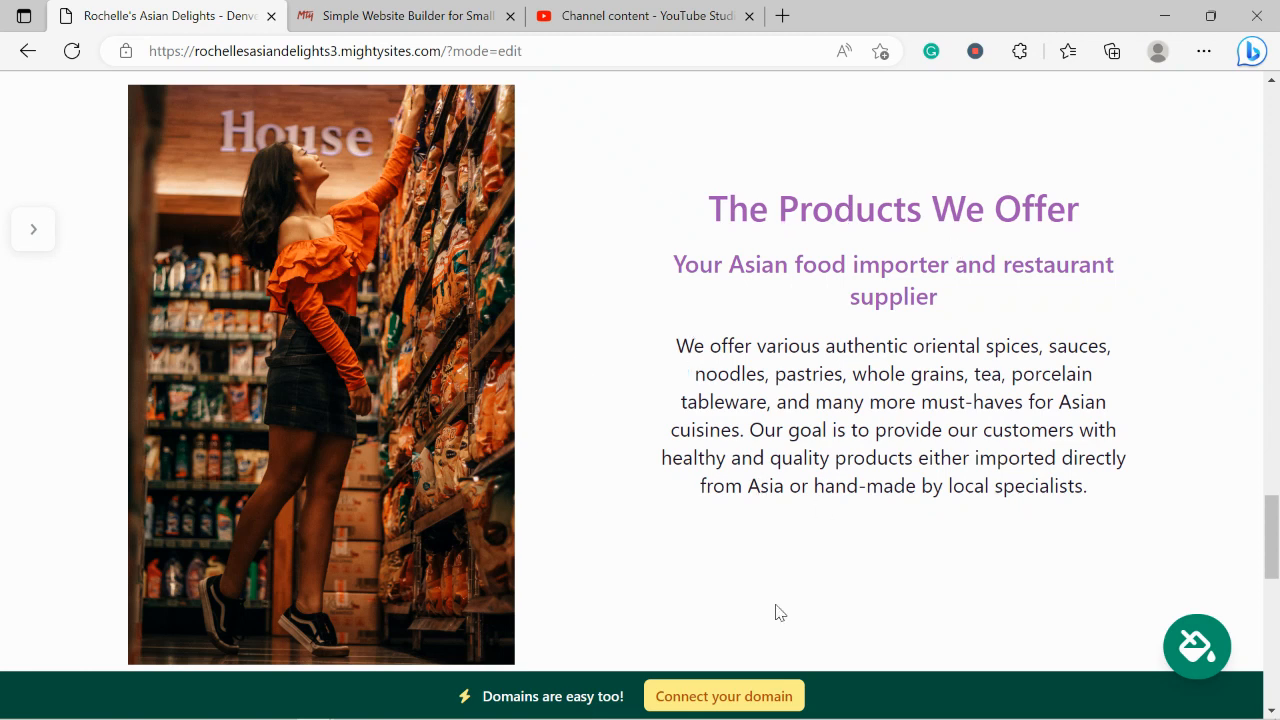
pyautogui.scroll(-7, 779, 612)
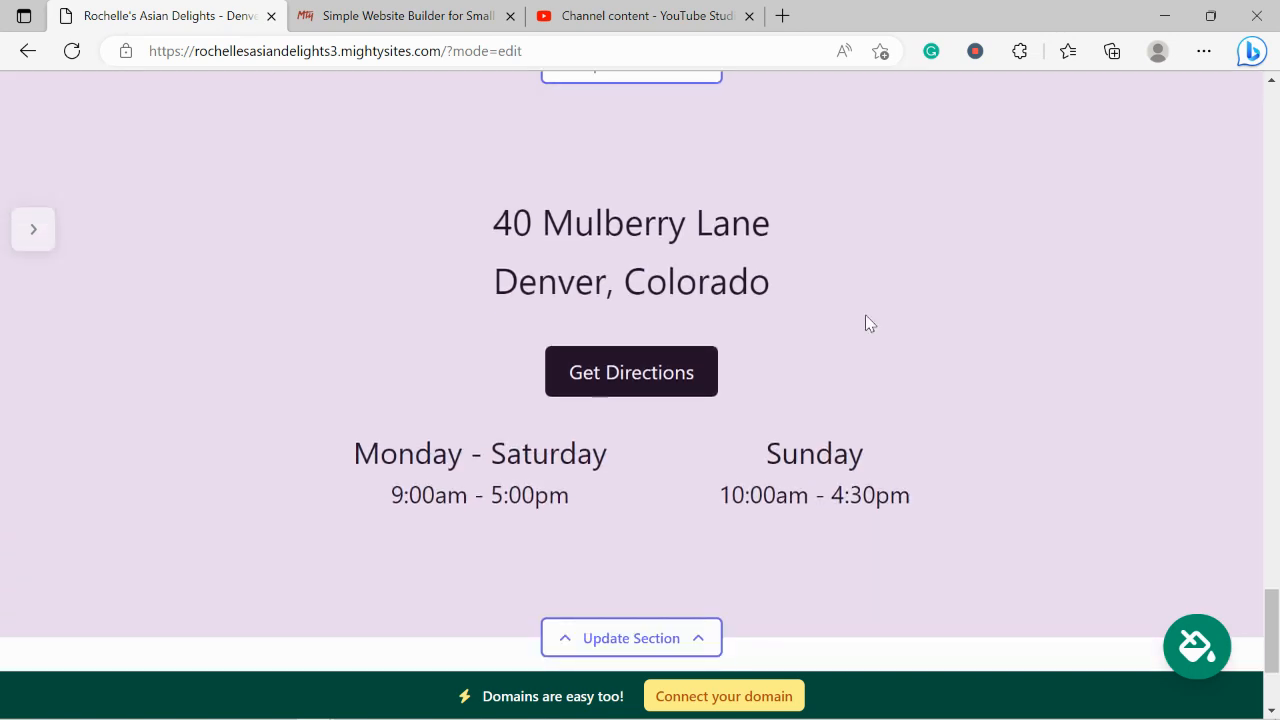
pyautogui.moveTo(483, 185); pyautogui.dragTo(846, 306)
pyautogui.click(300, 449)
pyautogui.scroll(-2, 796, 594)
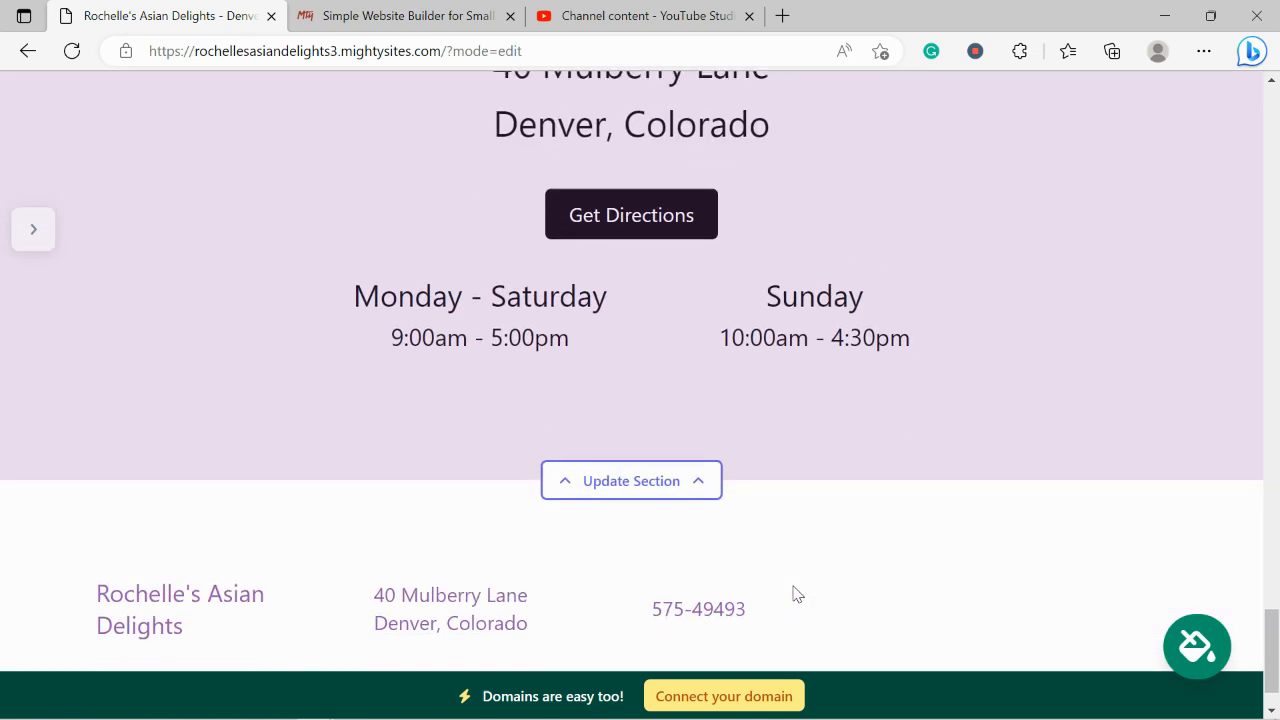
pyautogui.scroll(7, 796, 594)
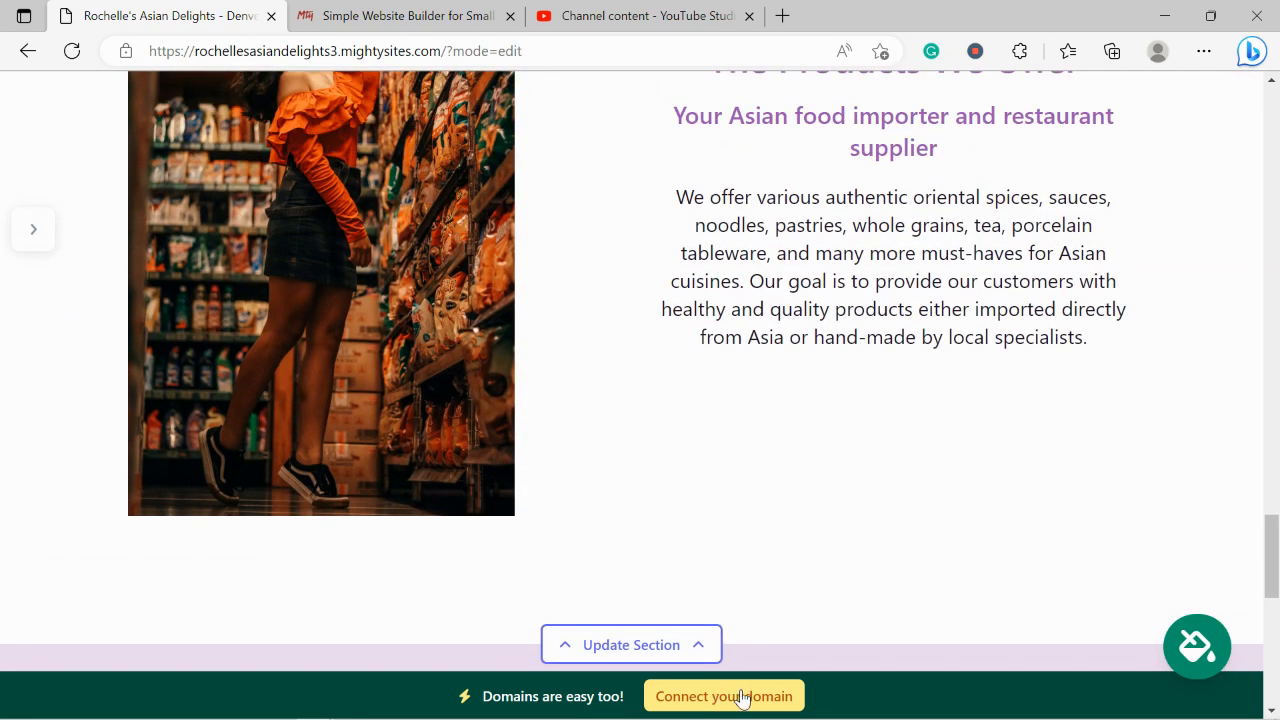
# Bring up the Connect your domain page, then view the Small Business Marketing Blog in the homepage tab
pyautogui.click(738, 694)
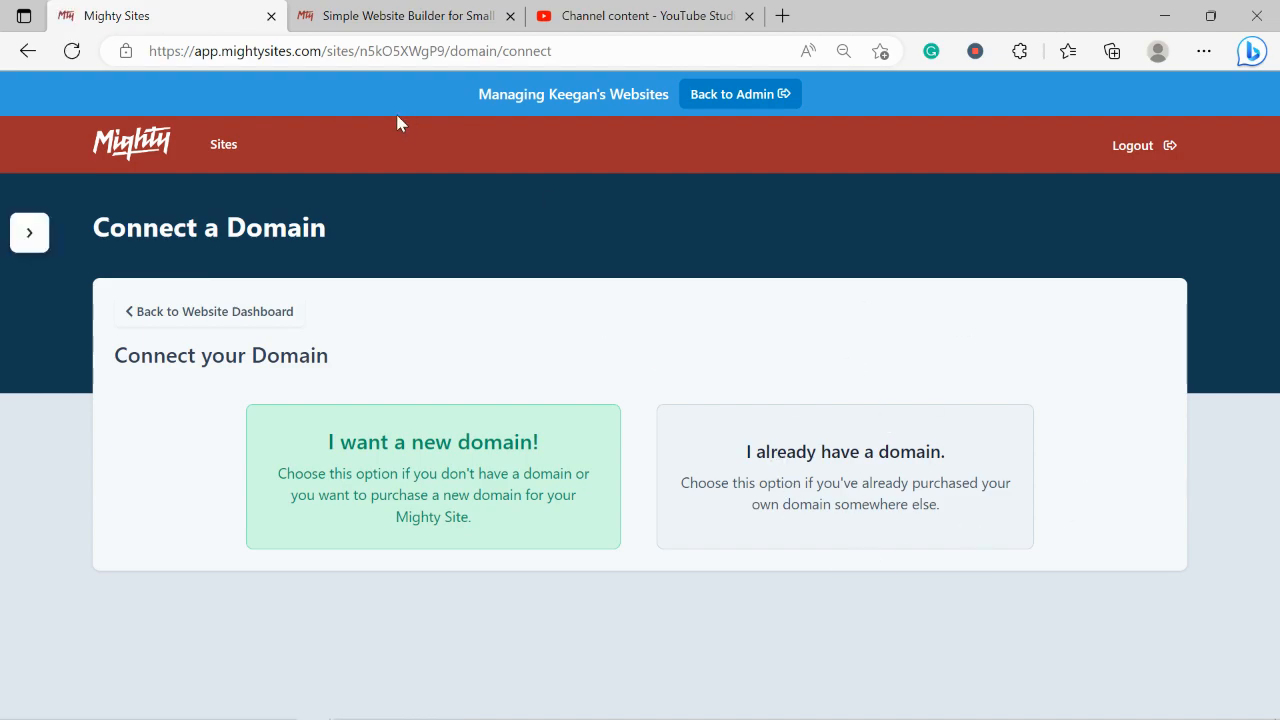
pyautogui.click(412, 14)
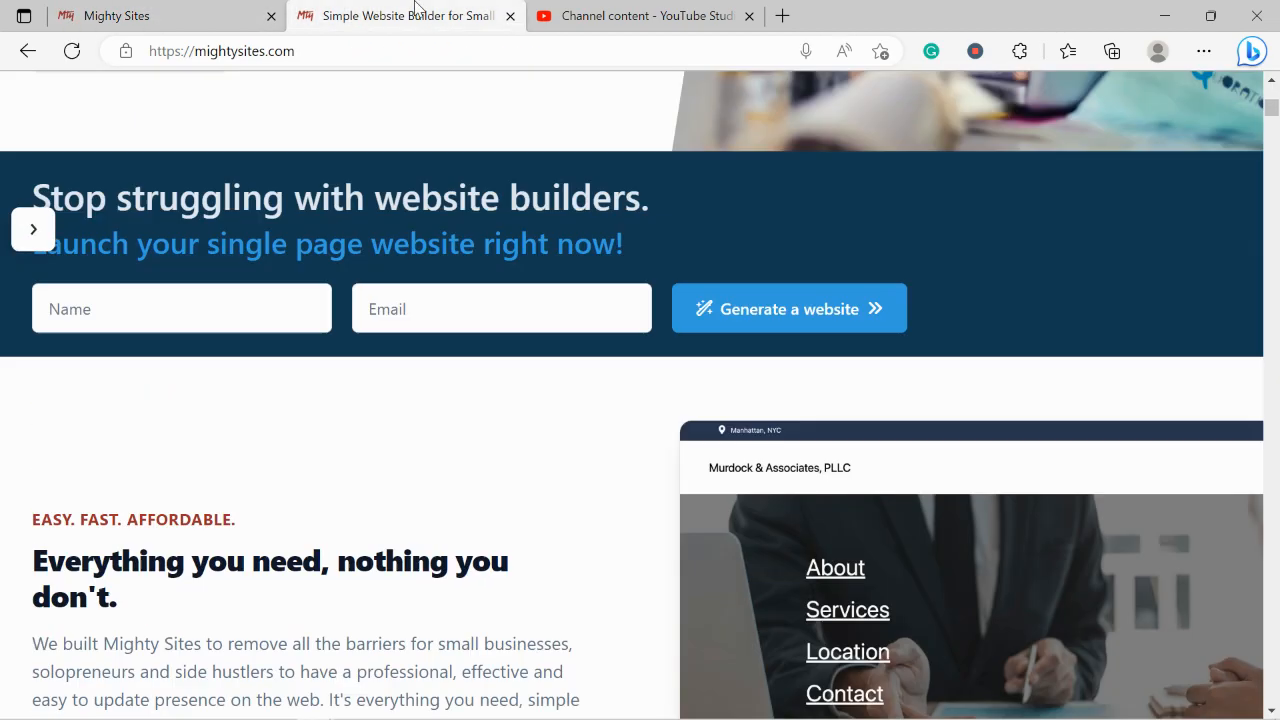
pyautogui.click(503, 219)
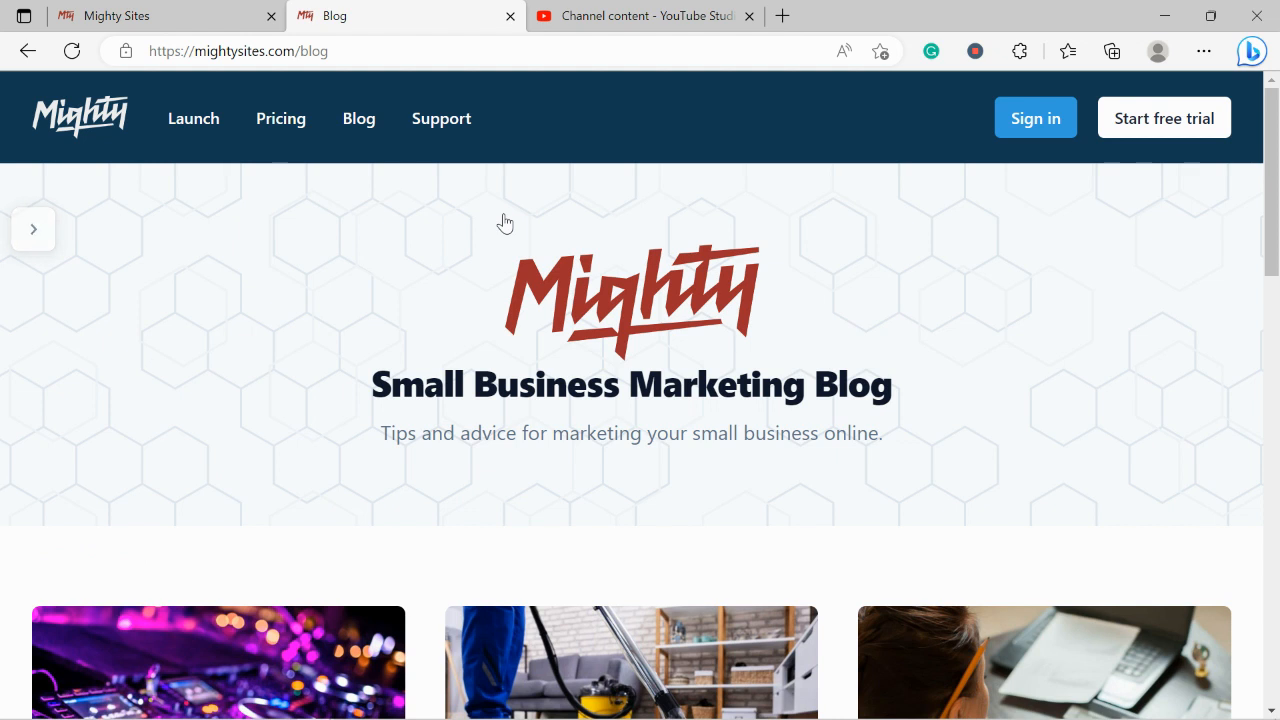
# Scroll through the blog's article cards to the pagination, then return to the Connect a Domain tab
pyautogui.scroll(-1, 505, 222)
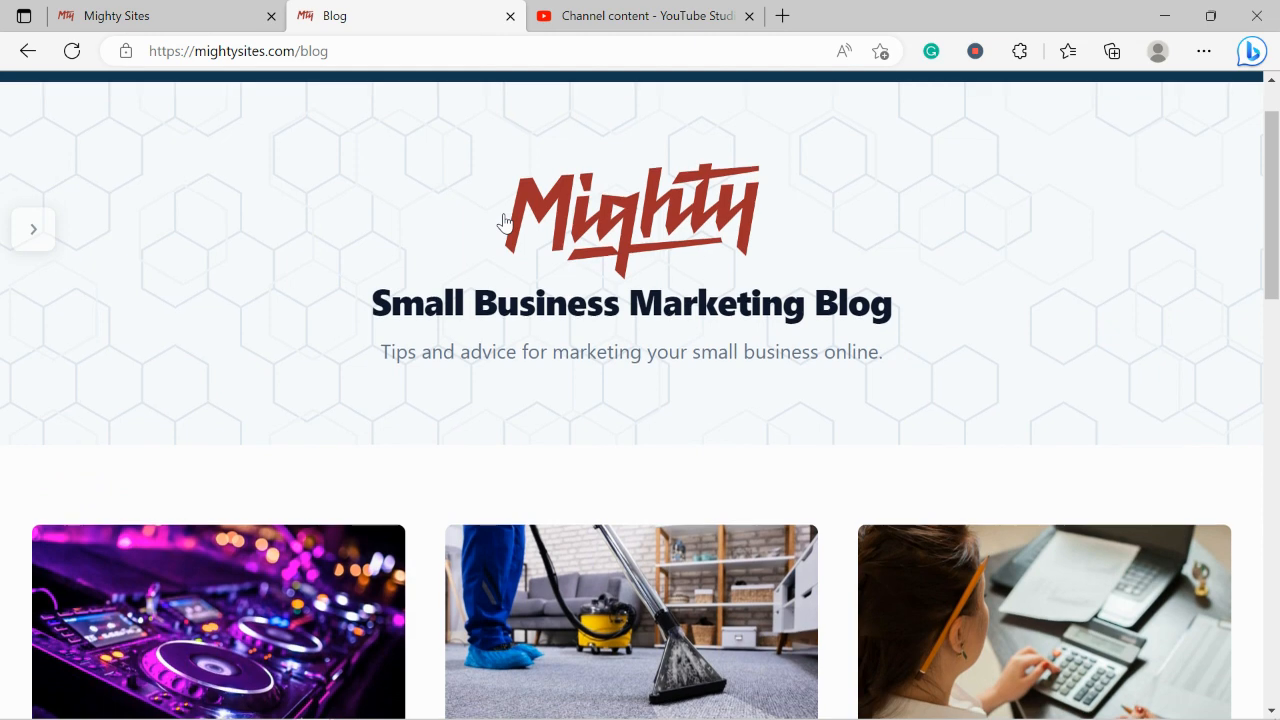
pyautogui.moveTo(382, 352); pyautogui.dragTo(897, 343)
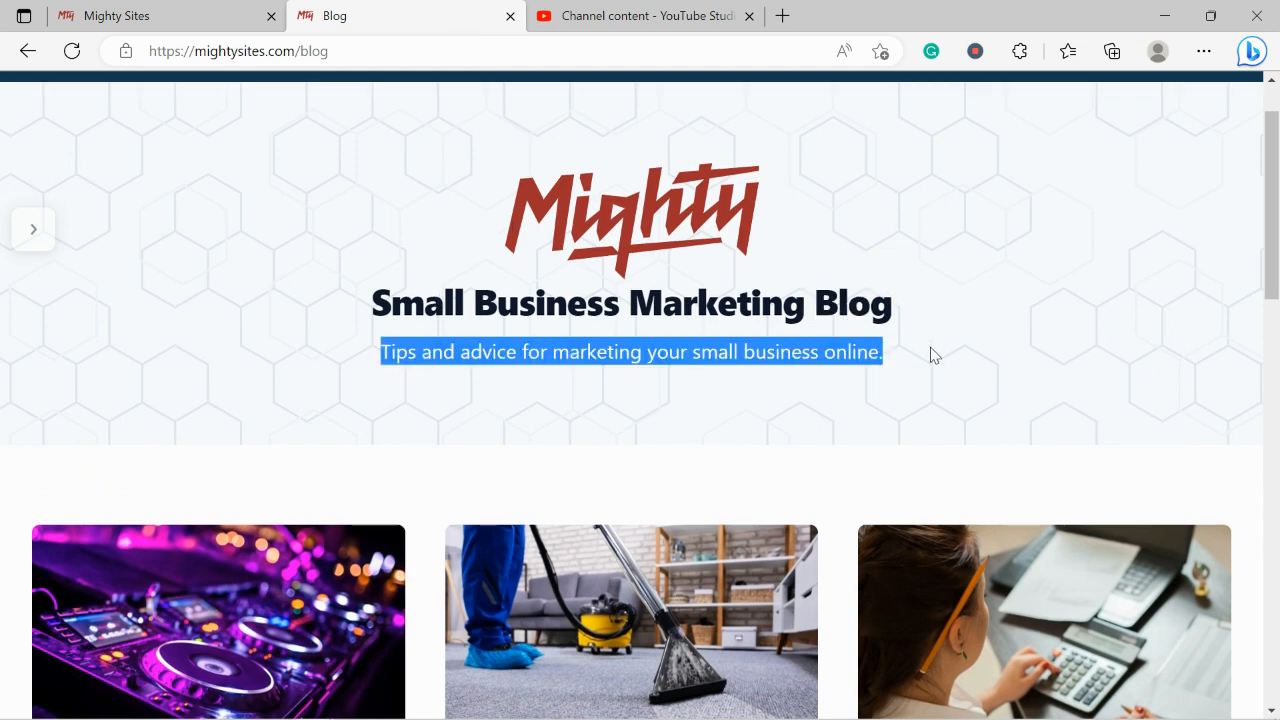
pyautogui.click(615, 403)
pyautogui.scroll(-1, 615, 403)
pyautogui.scroll(-4, 617, 403)
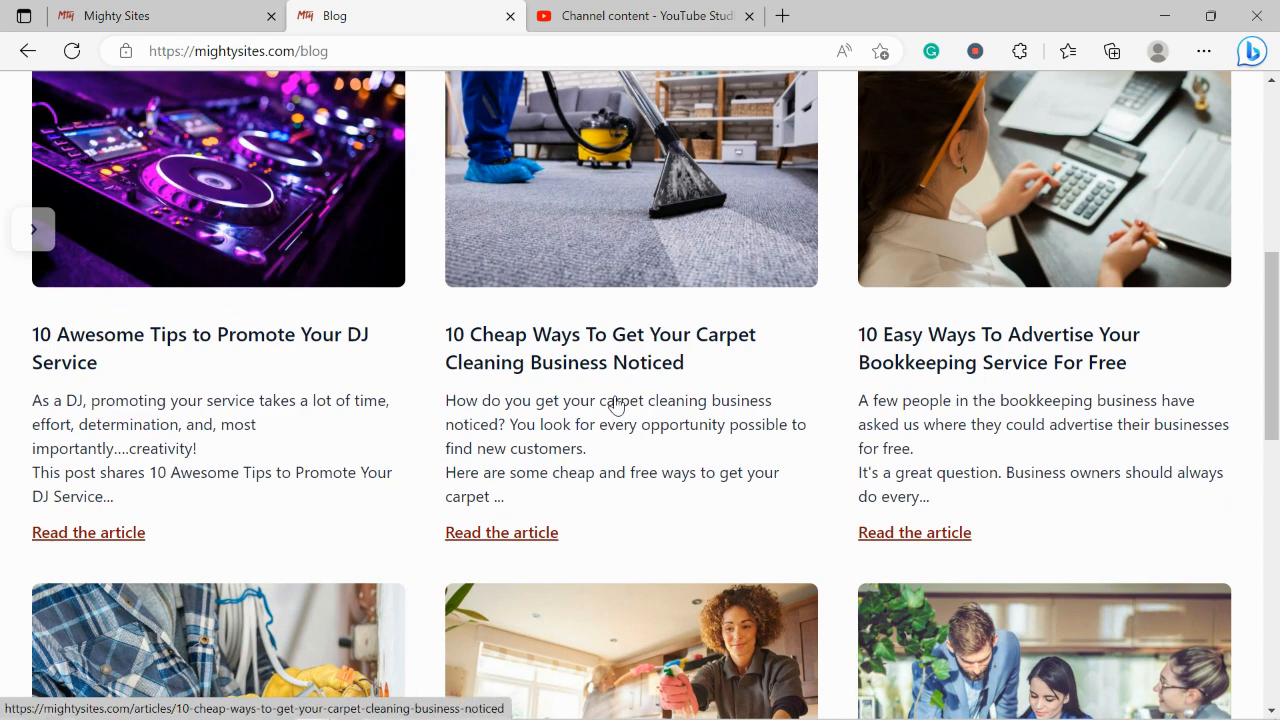
pyautogui.scroll(-3, 615, 403)
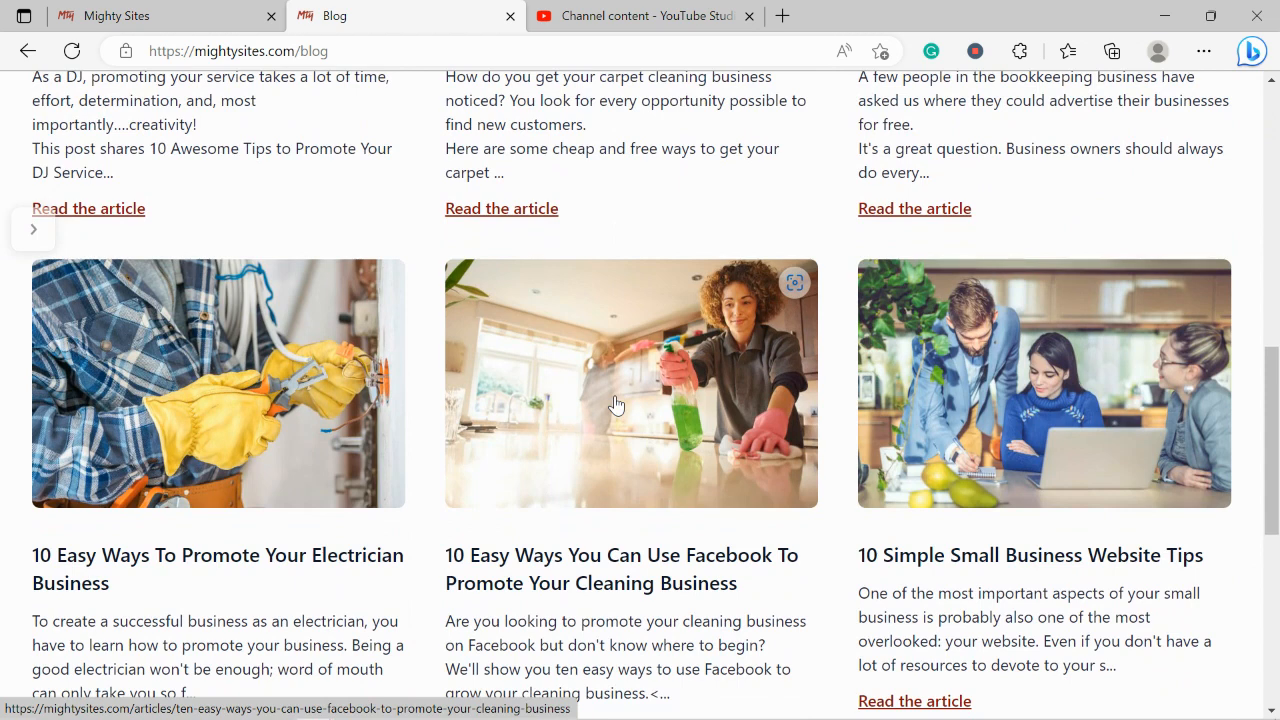
pyautogui.scroll(-2, 615, 403)
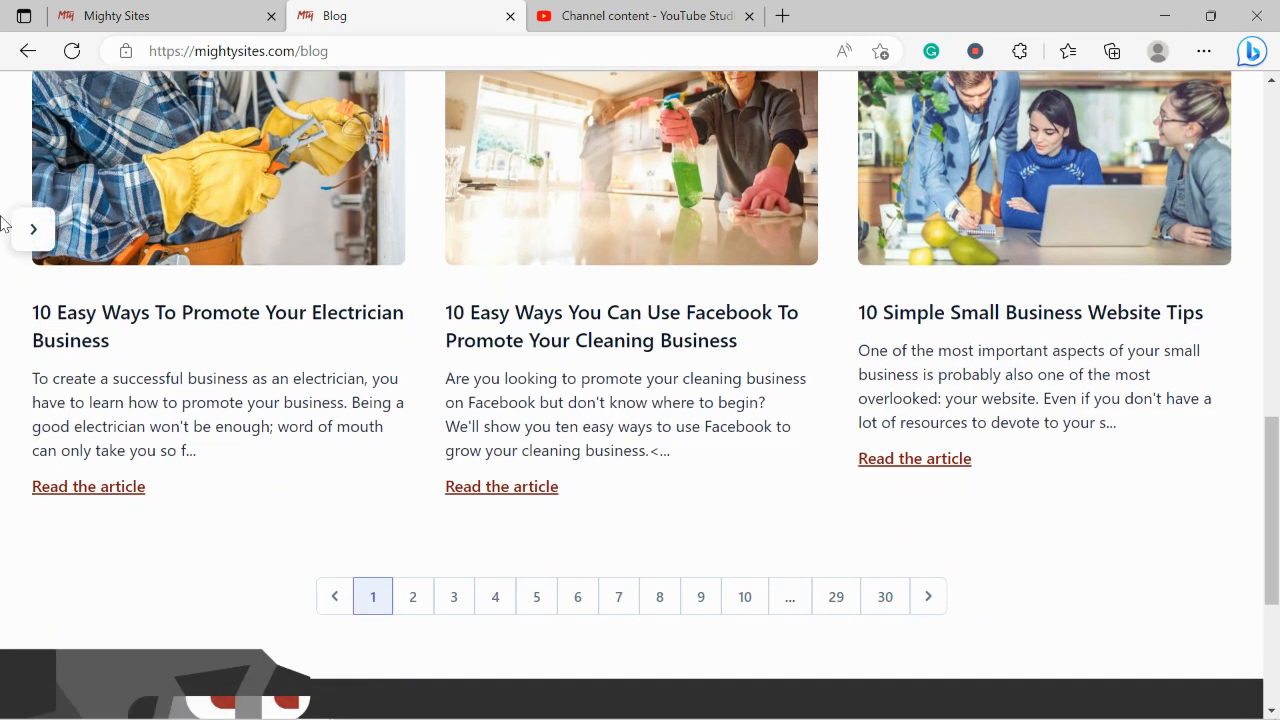
pyautogui.click(175, 14)
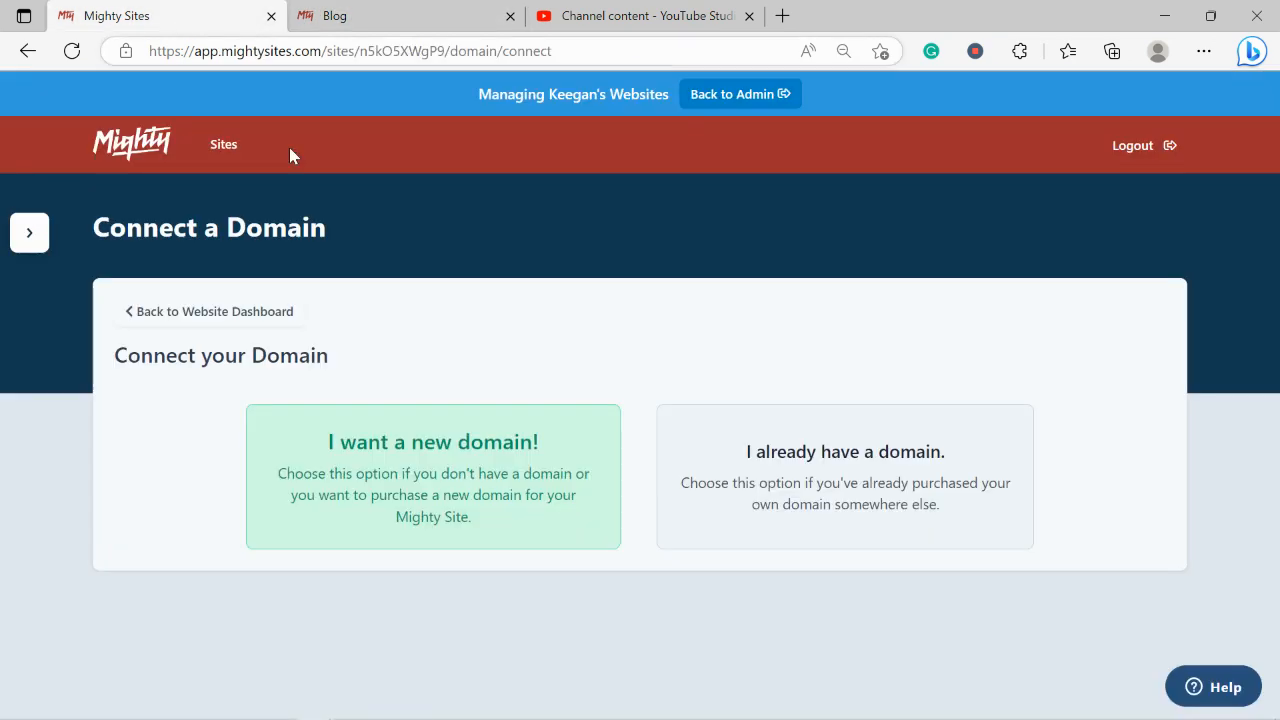
# Return to the website dashboard and open rochellesasiandelights3.mightysites.com in a new tab
pyautogui.click(225, 328)
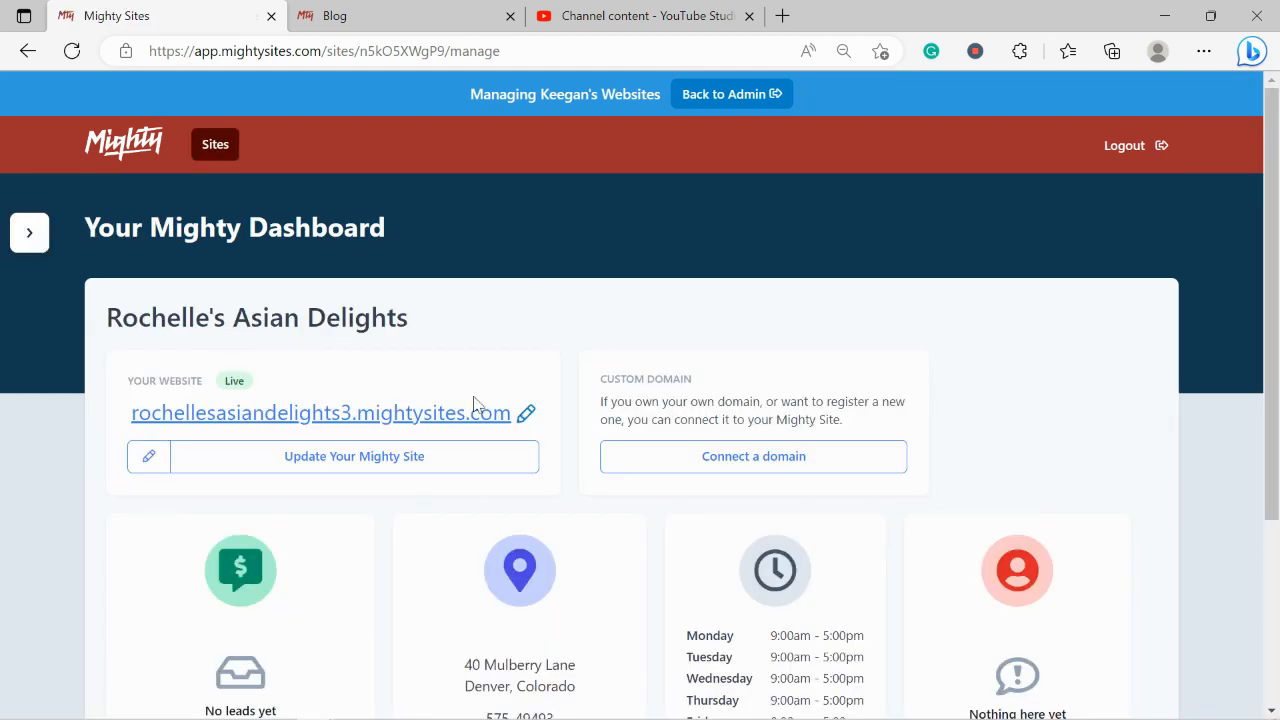
pyautogui.click(427, 412)
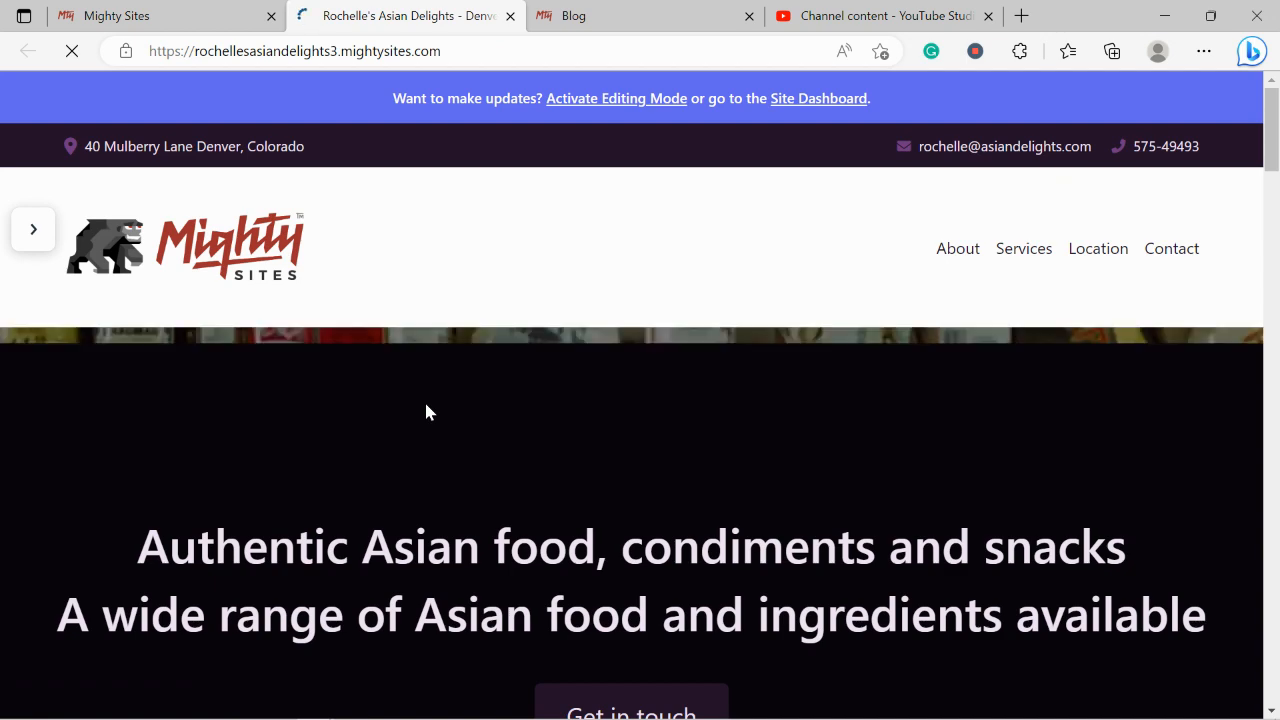
pyautogui.scroll(-5, 426, 411)
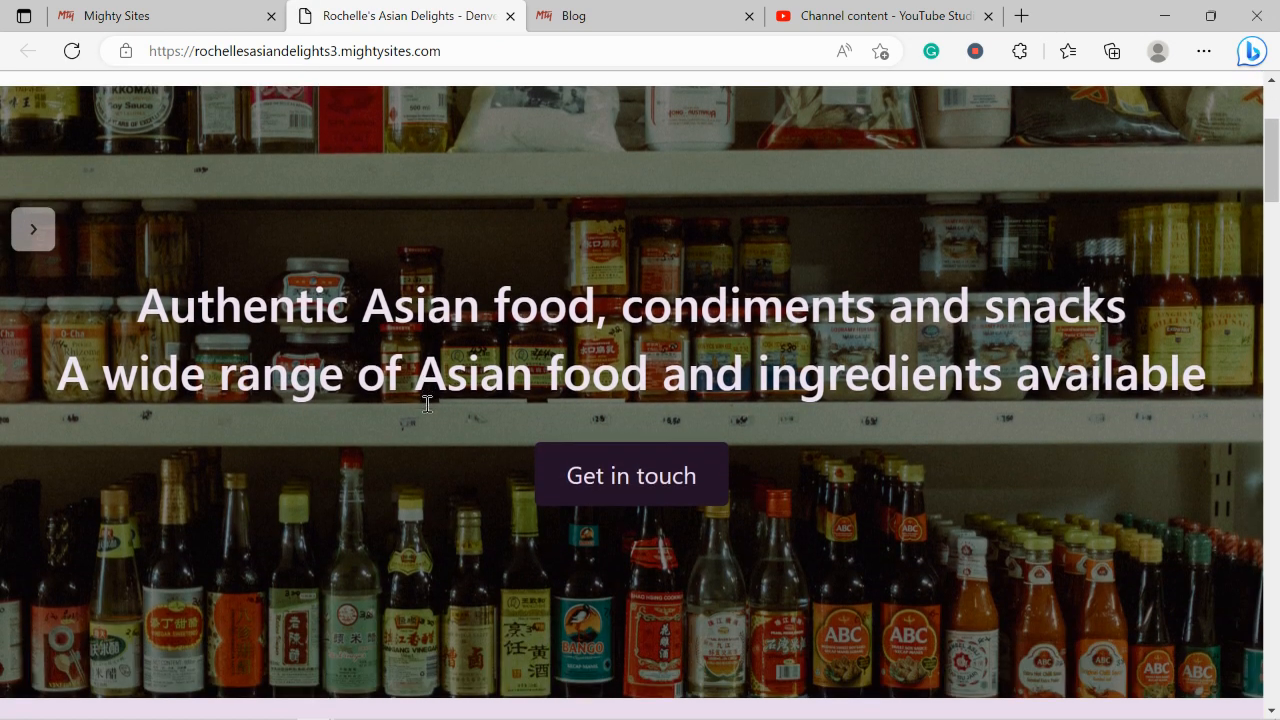
pyautogui.scroll(-4, 426, 411)
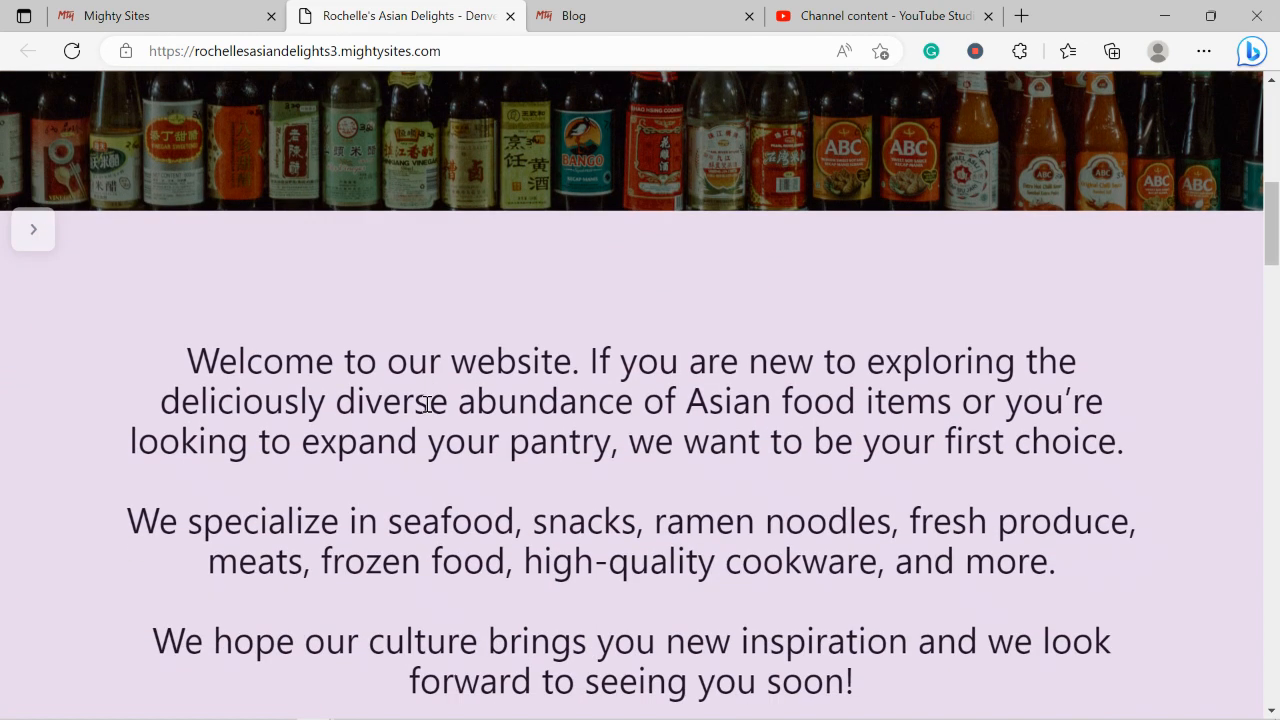
pyautogui.scroll(-5, 426, 403)
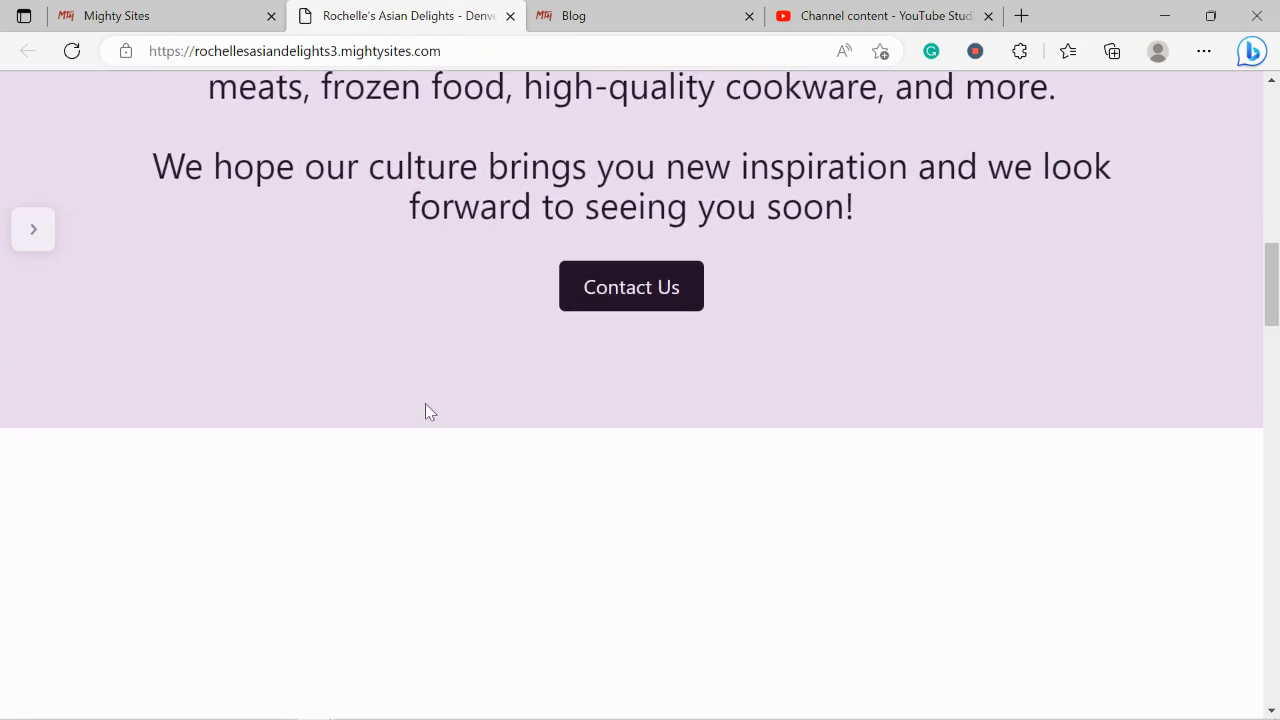
pyautogui.scroll(-4, 426, 411)
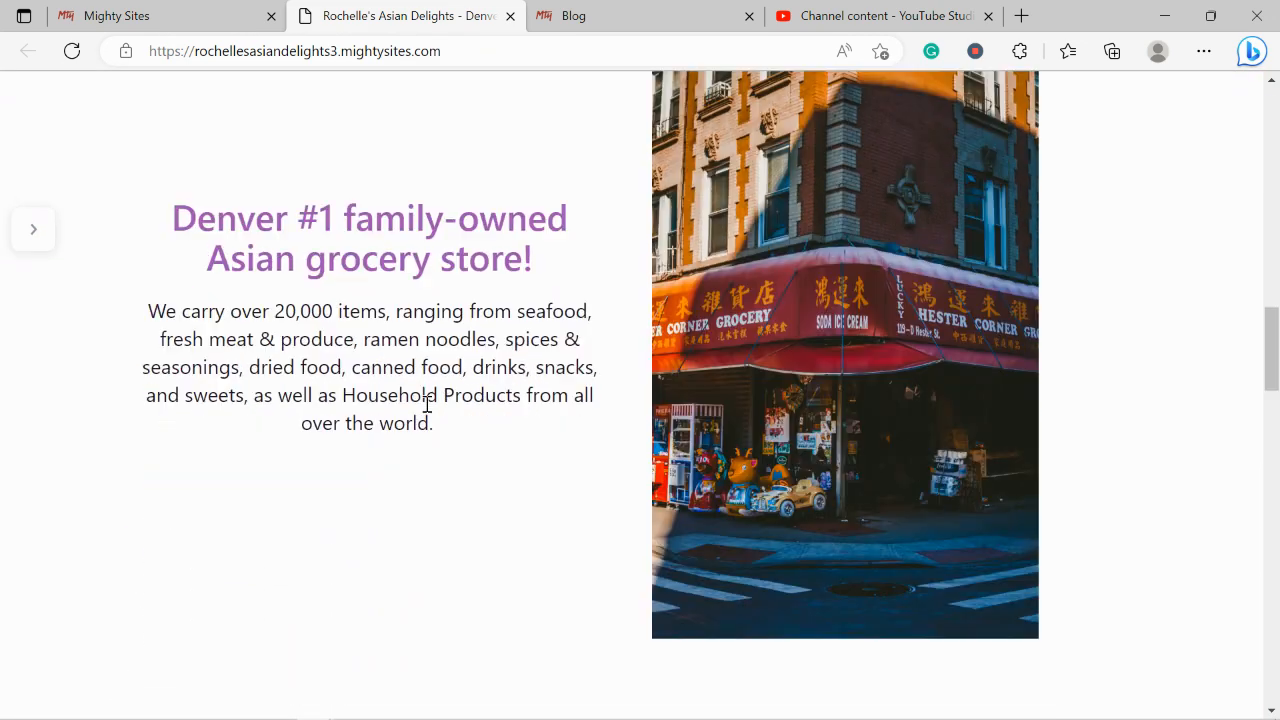
pyautogui.scroll(-4, 426, 411)
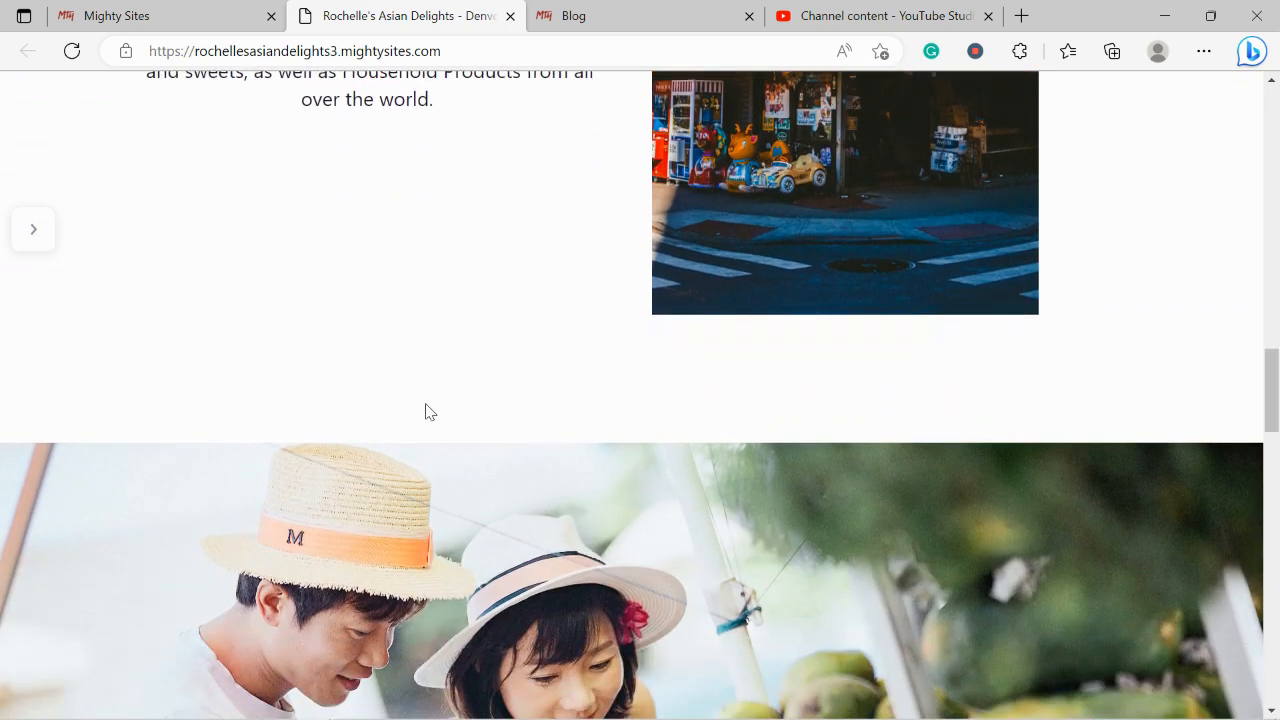
pyautogui.scroll(-1, 426, 404)
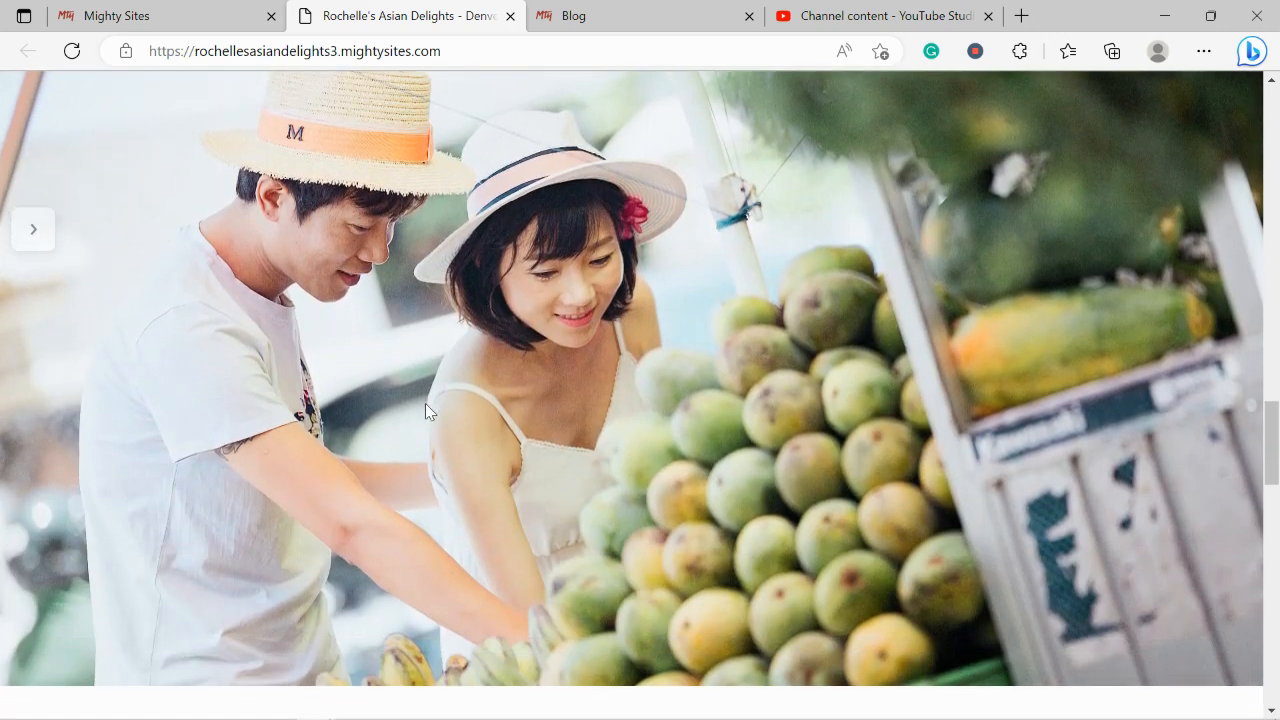
pyautogui.scroll(-3, 426, 404)
pyautogui.scroll(-3, 425, 403)
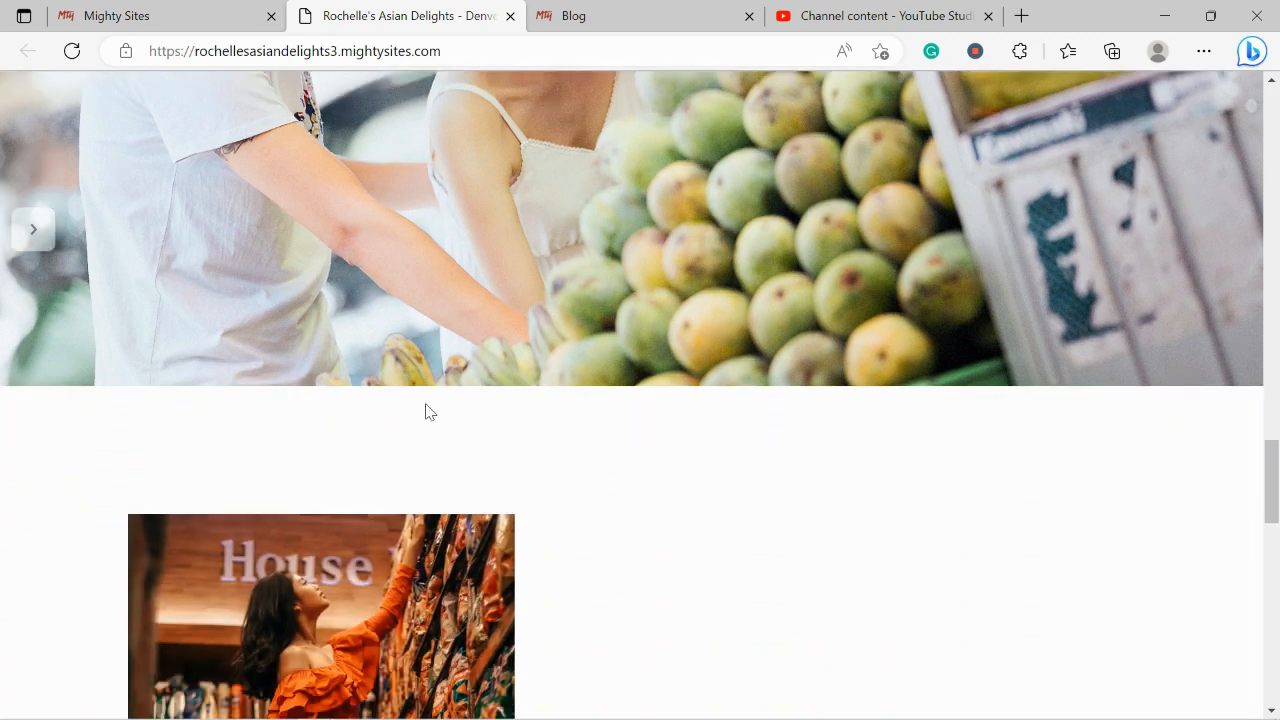
pyautogui.scroll(-2, 425, 403)
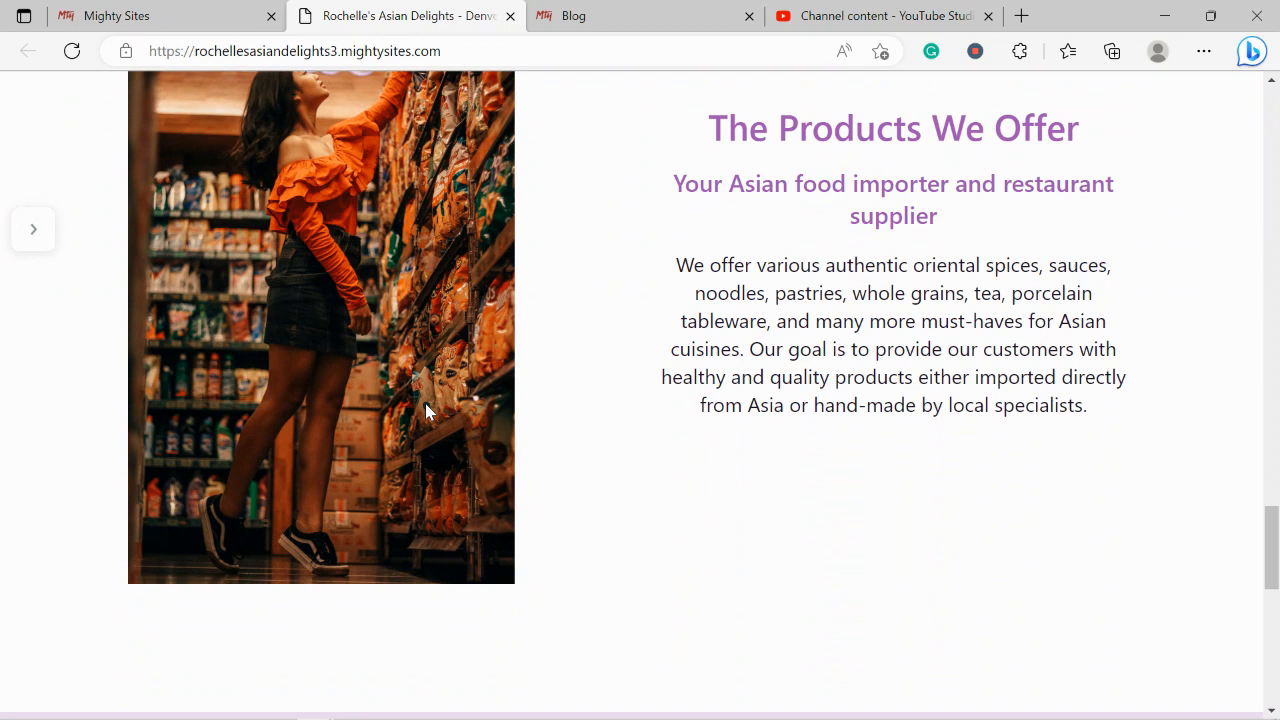
pyautogui.scroll(-5, 426, 411)
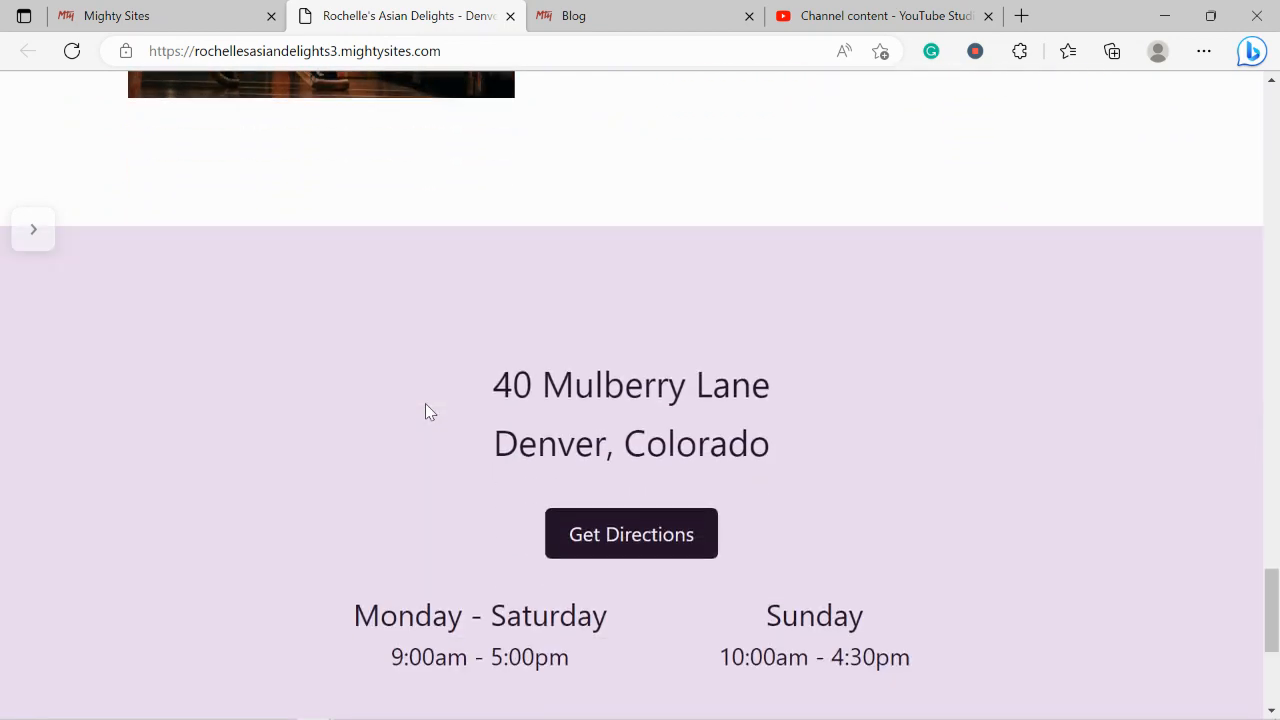
pyautogui.scroll(-3, 425, 411)
pyautogui.scroll(1, 425, 411)
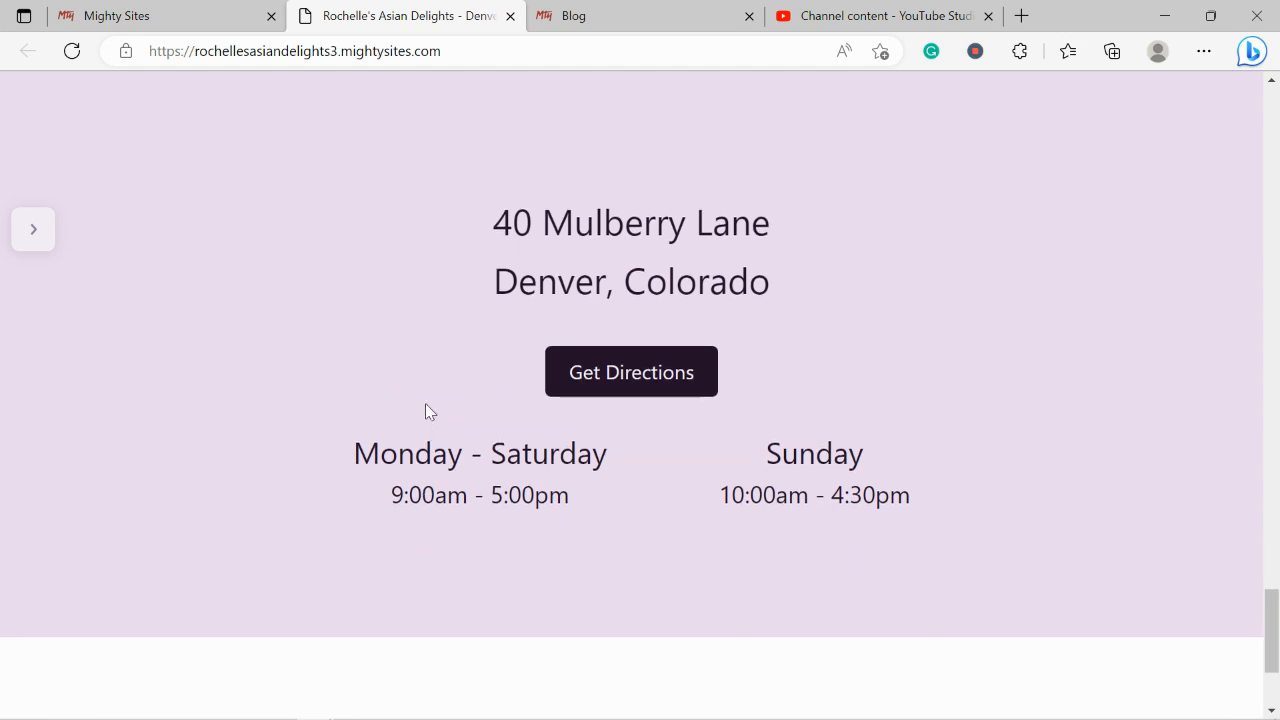
pyautogui.scroll(5, 425, 405)
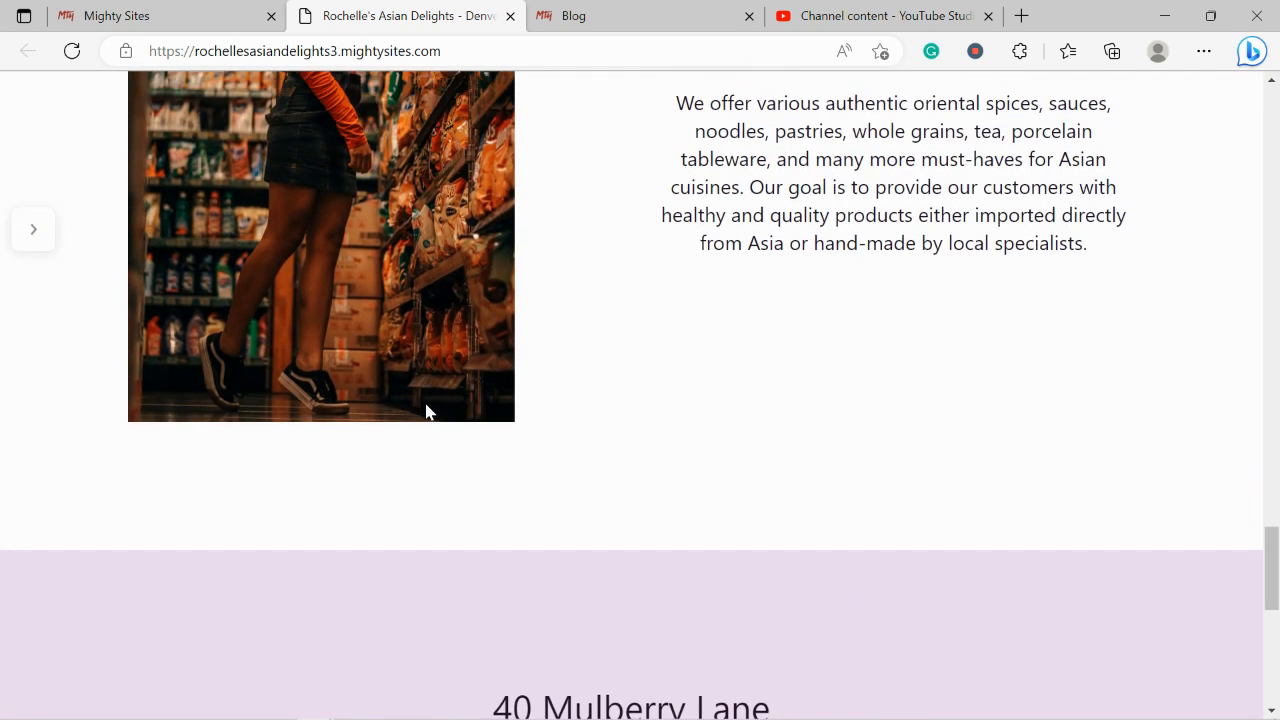
pyautogui.scroll(6, 425, 405)
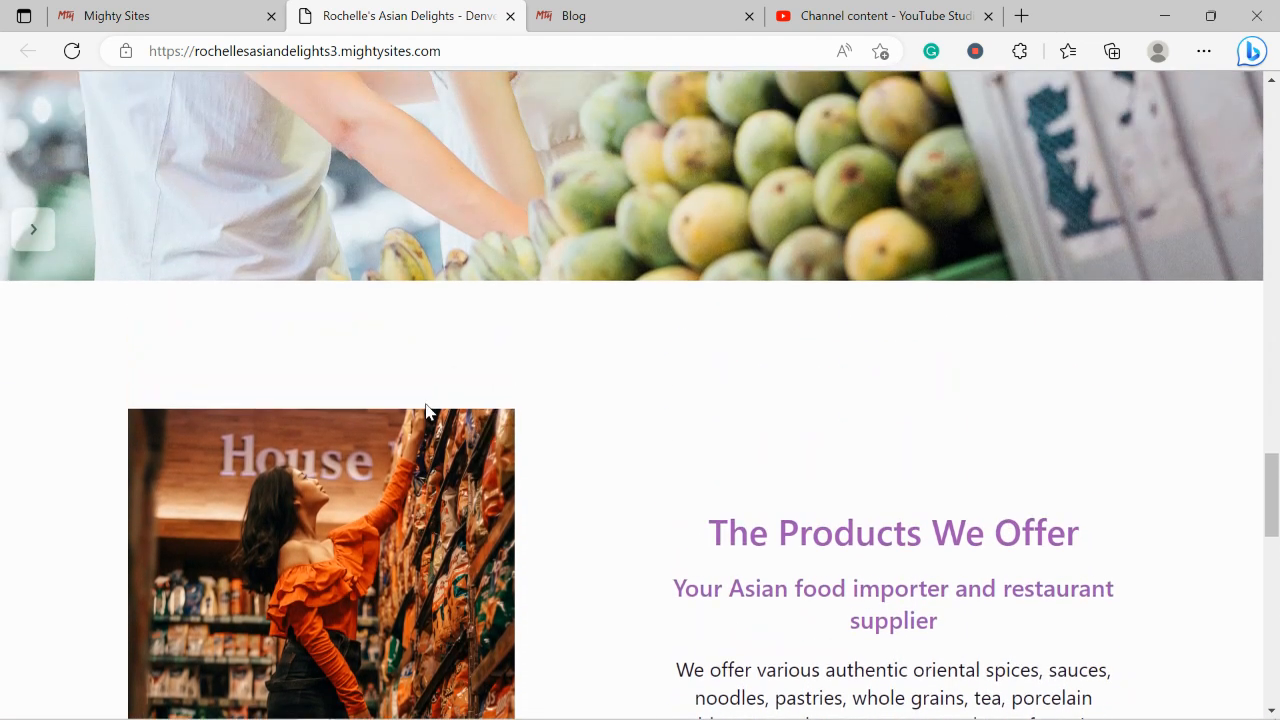
pyautogui.scroll(5, 425, 410)
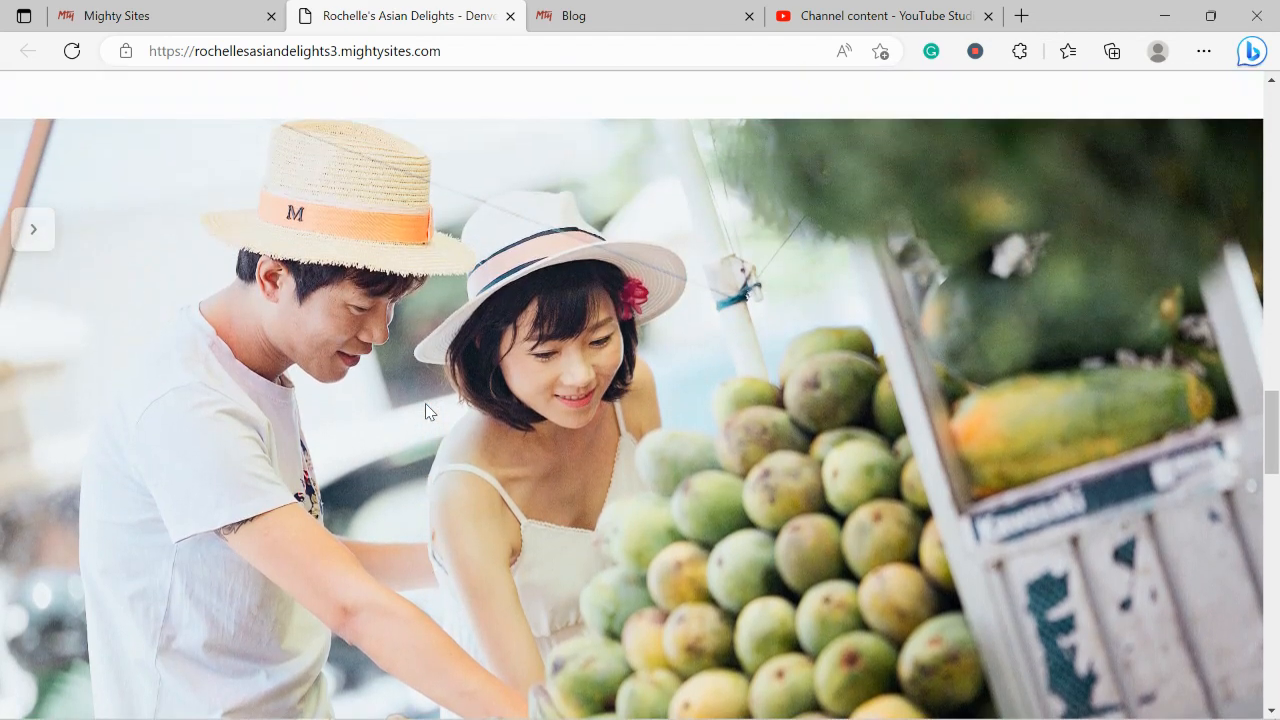